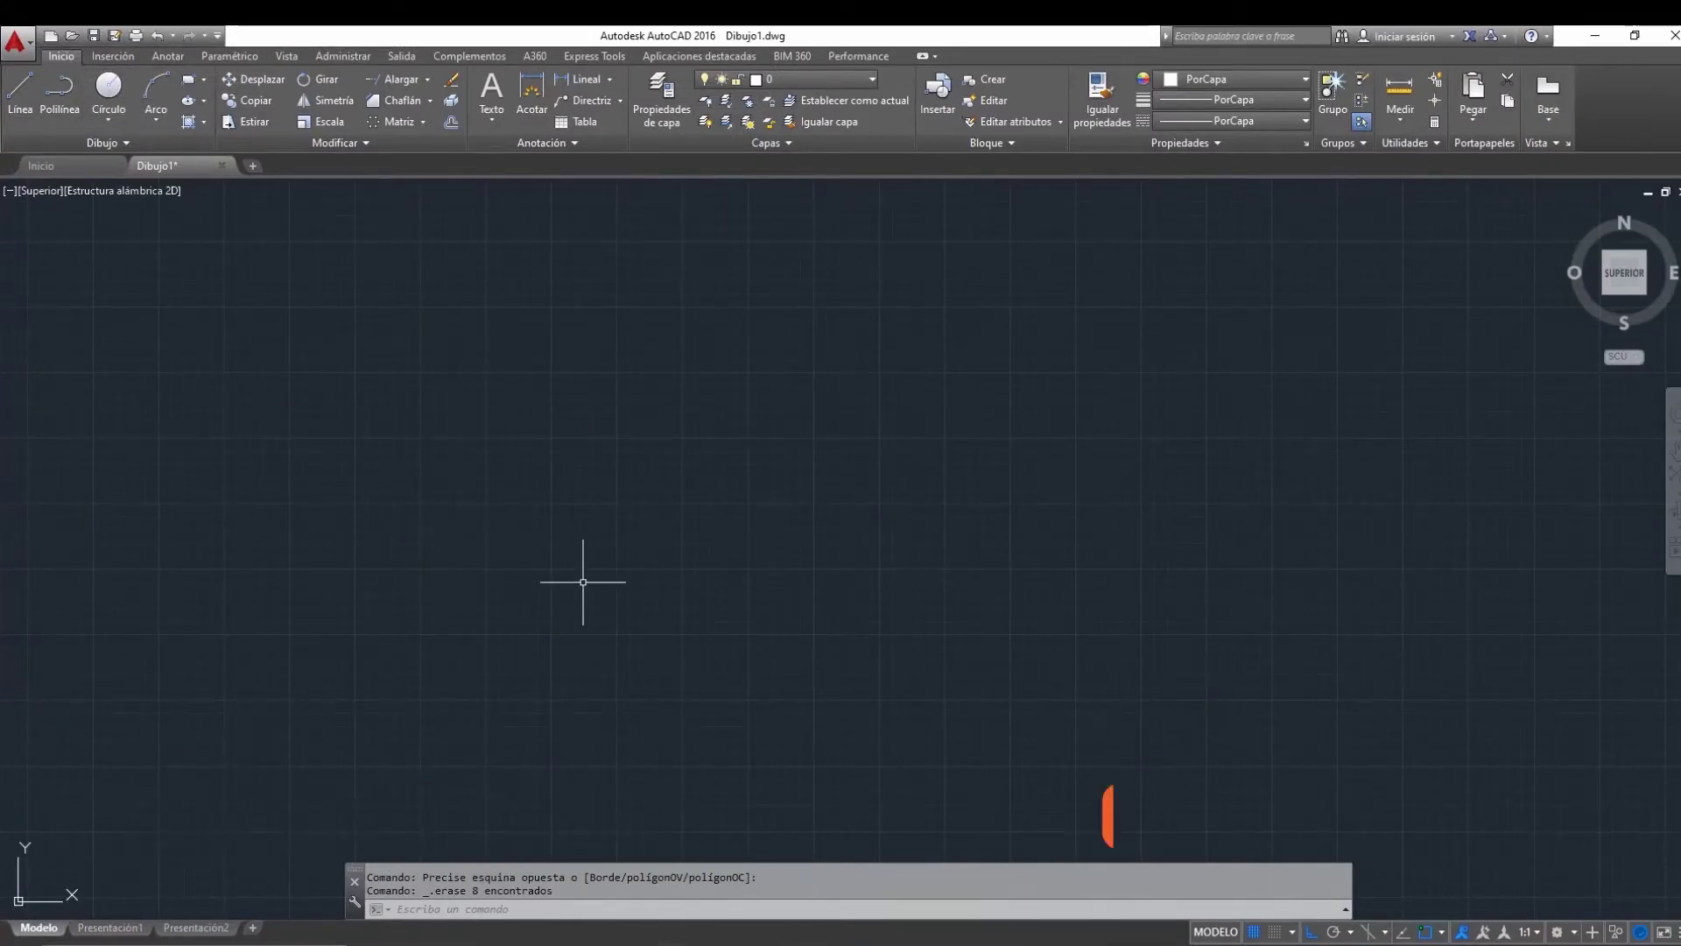
click(583, 580)
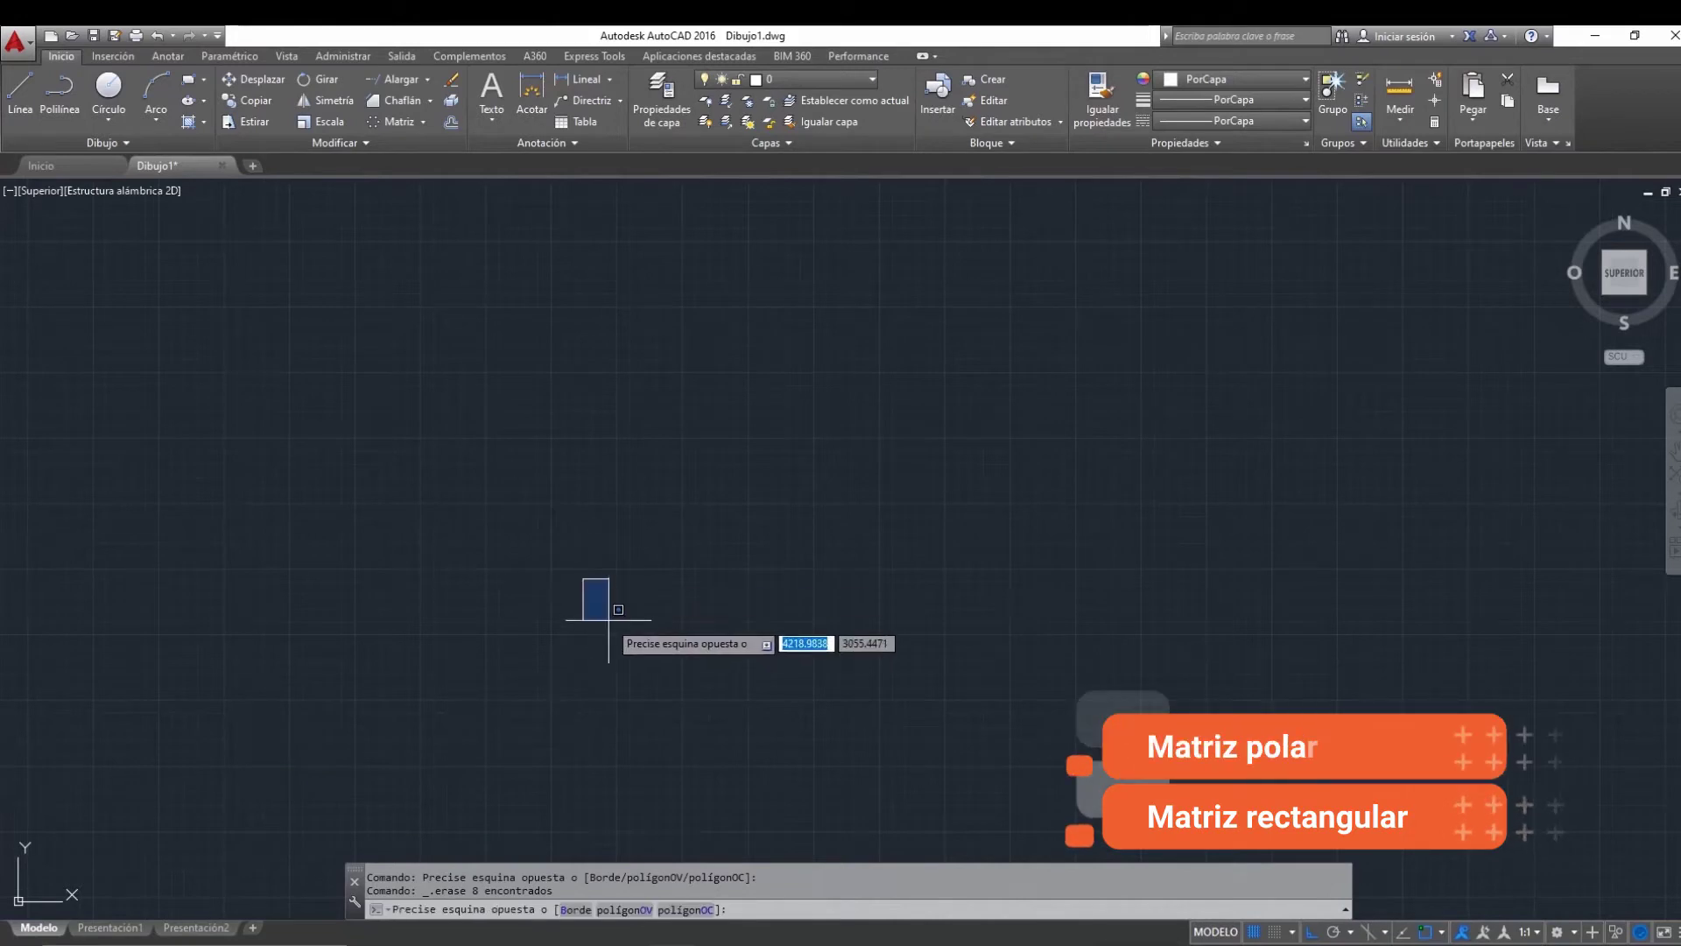
click(594, 580)
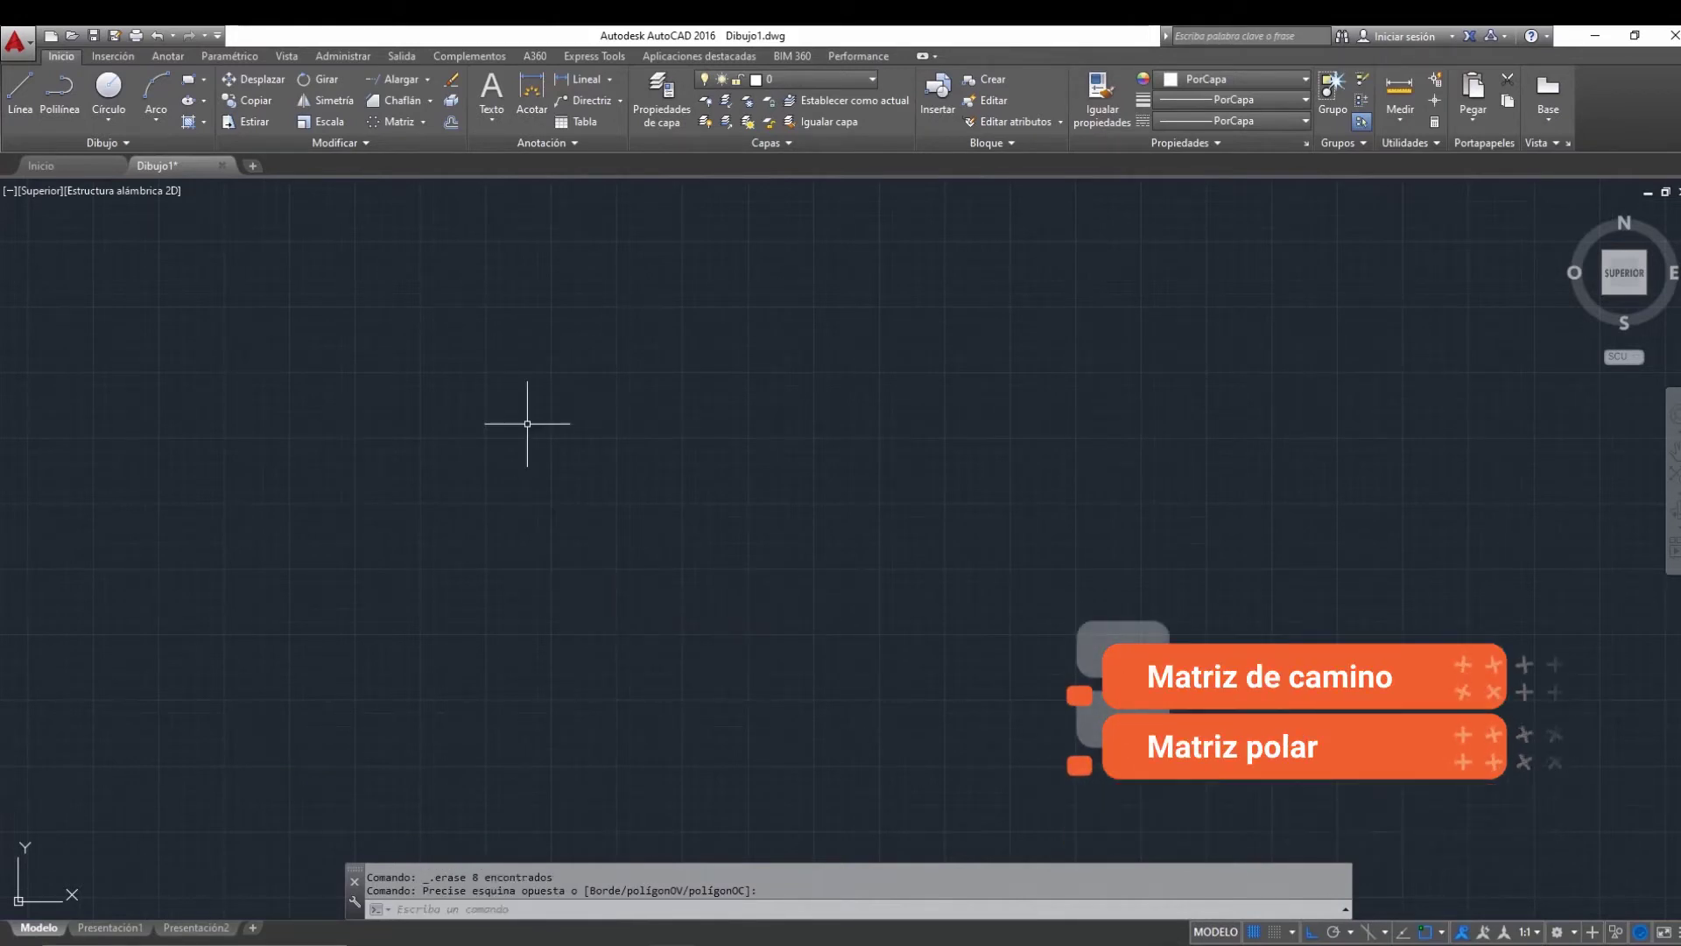
- Draw a small circle in the empty drawing area, leaving free space around it
click(108, 88)
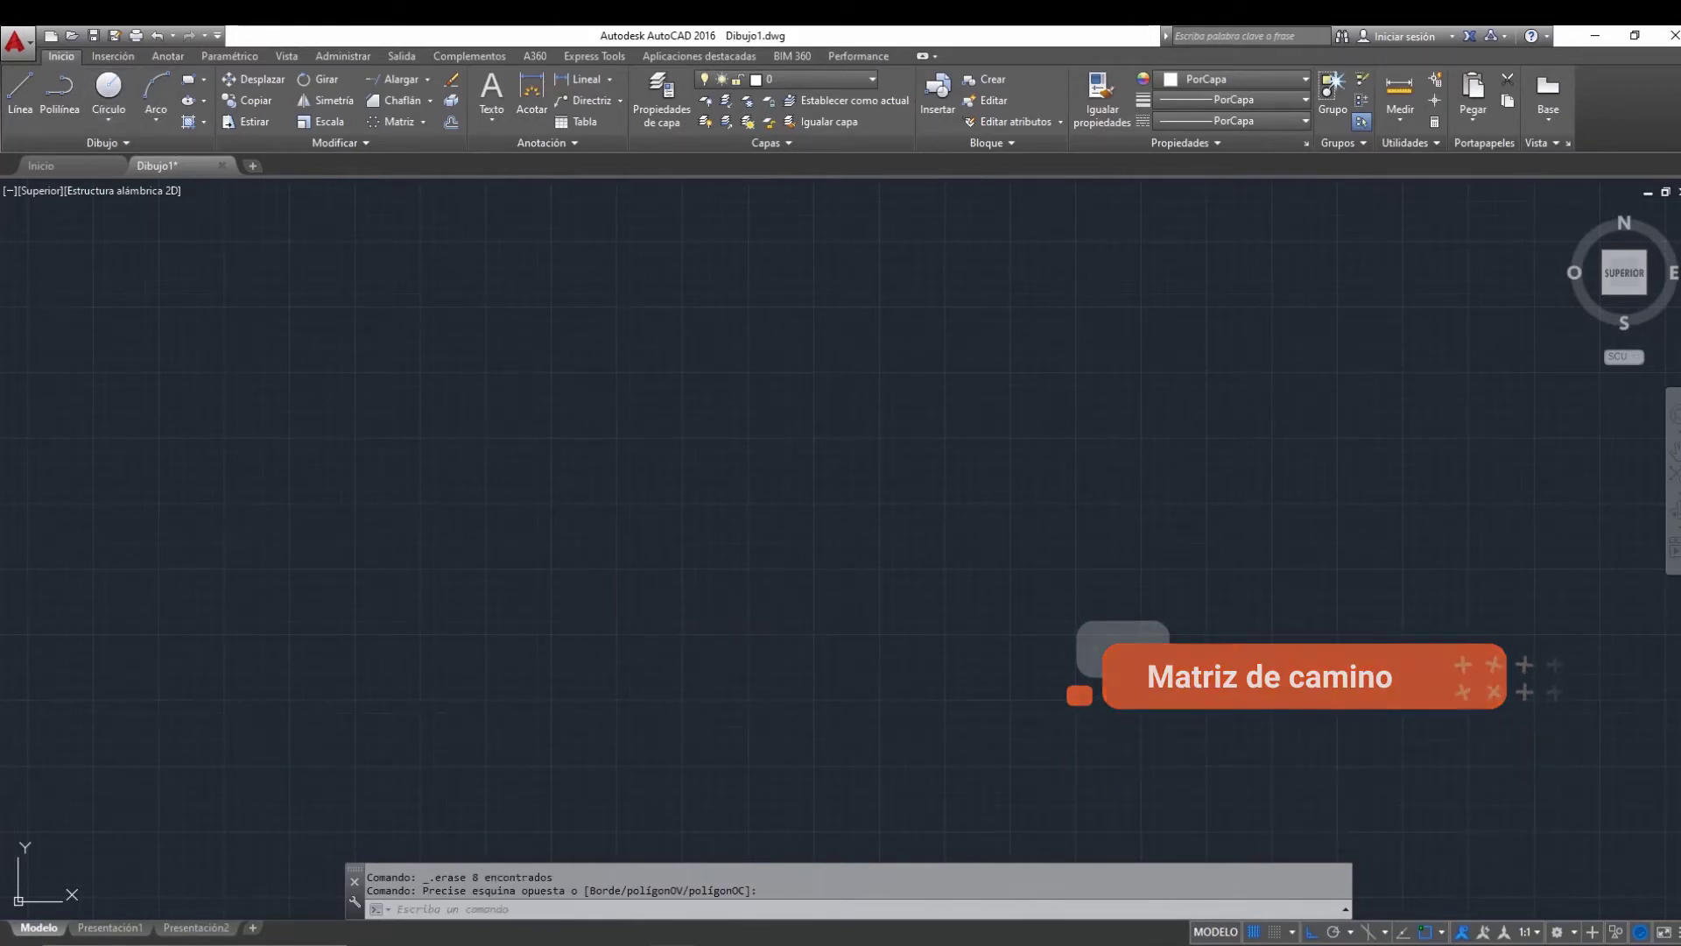
click(598, 563)
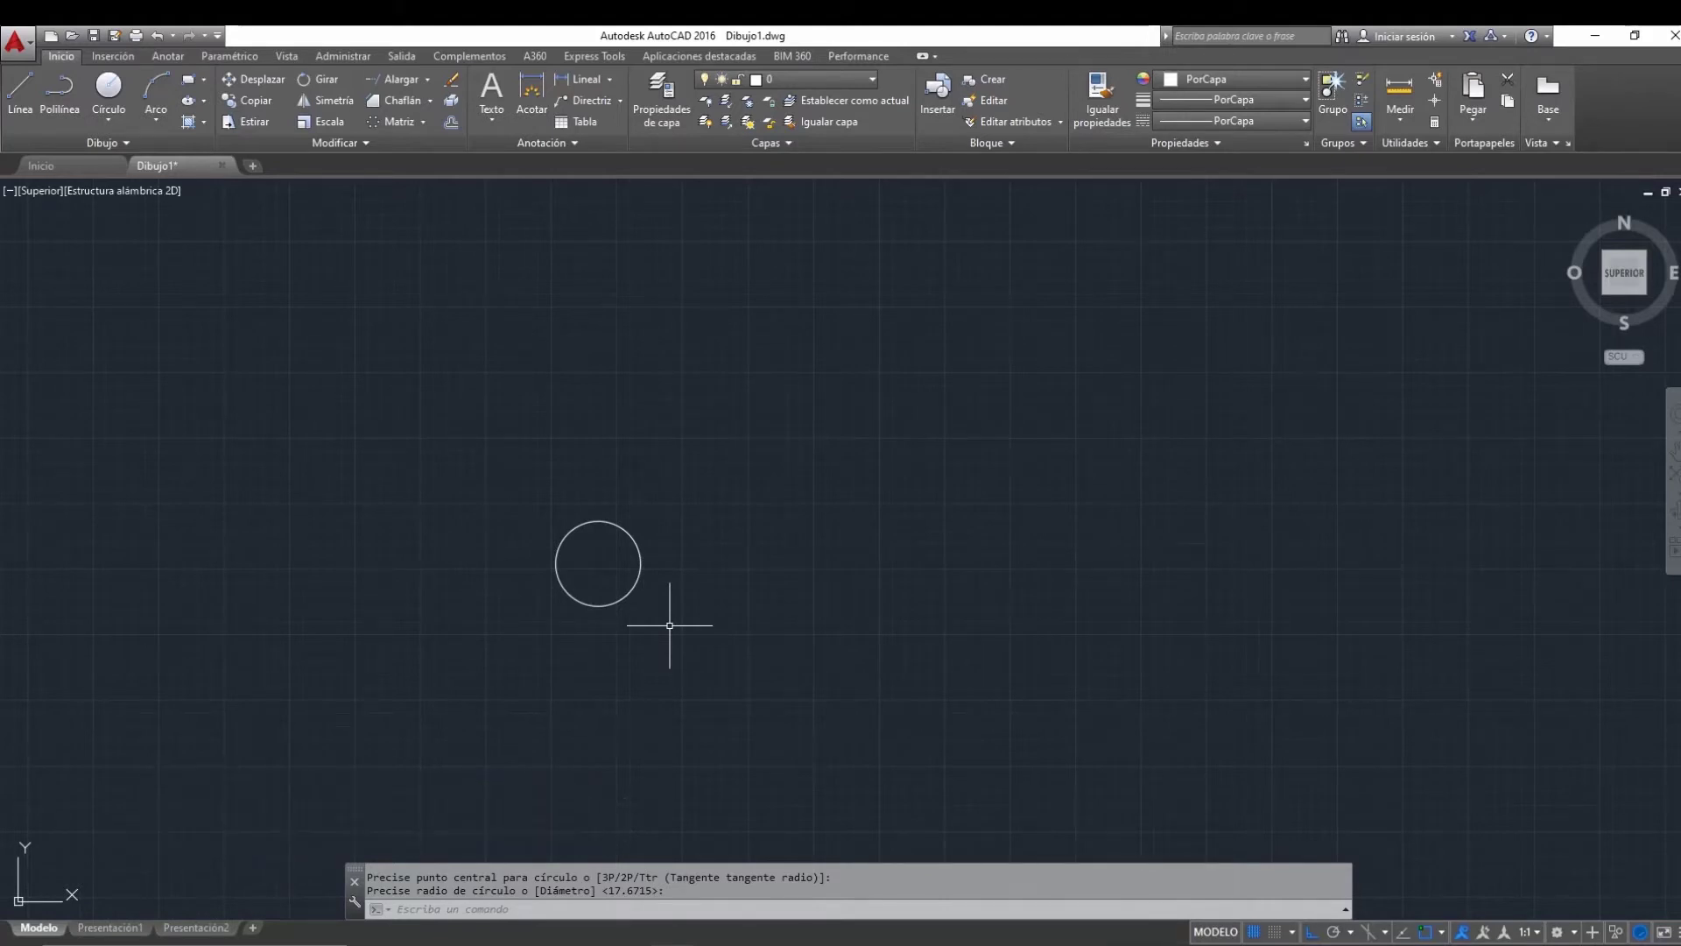
mouse_move(670, 625)
middle_down()
mouse_move(646, 525)
mouse_move(627, 581)
mouse_move(679, 596)
middle_up()
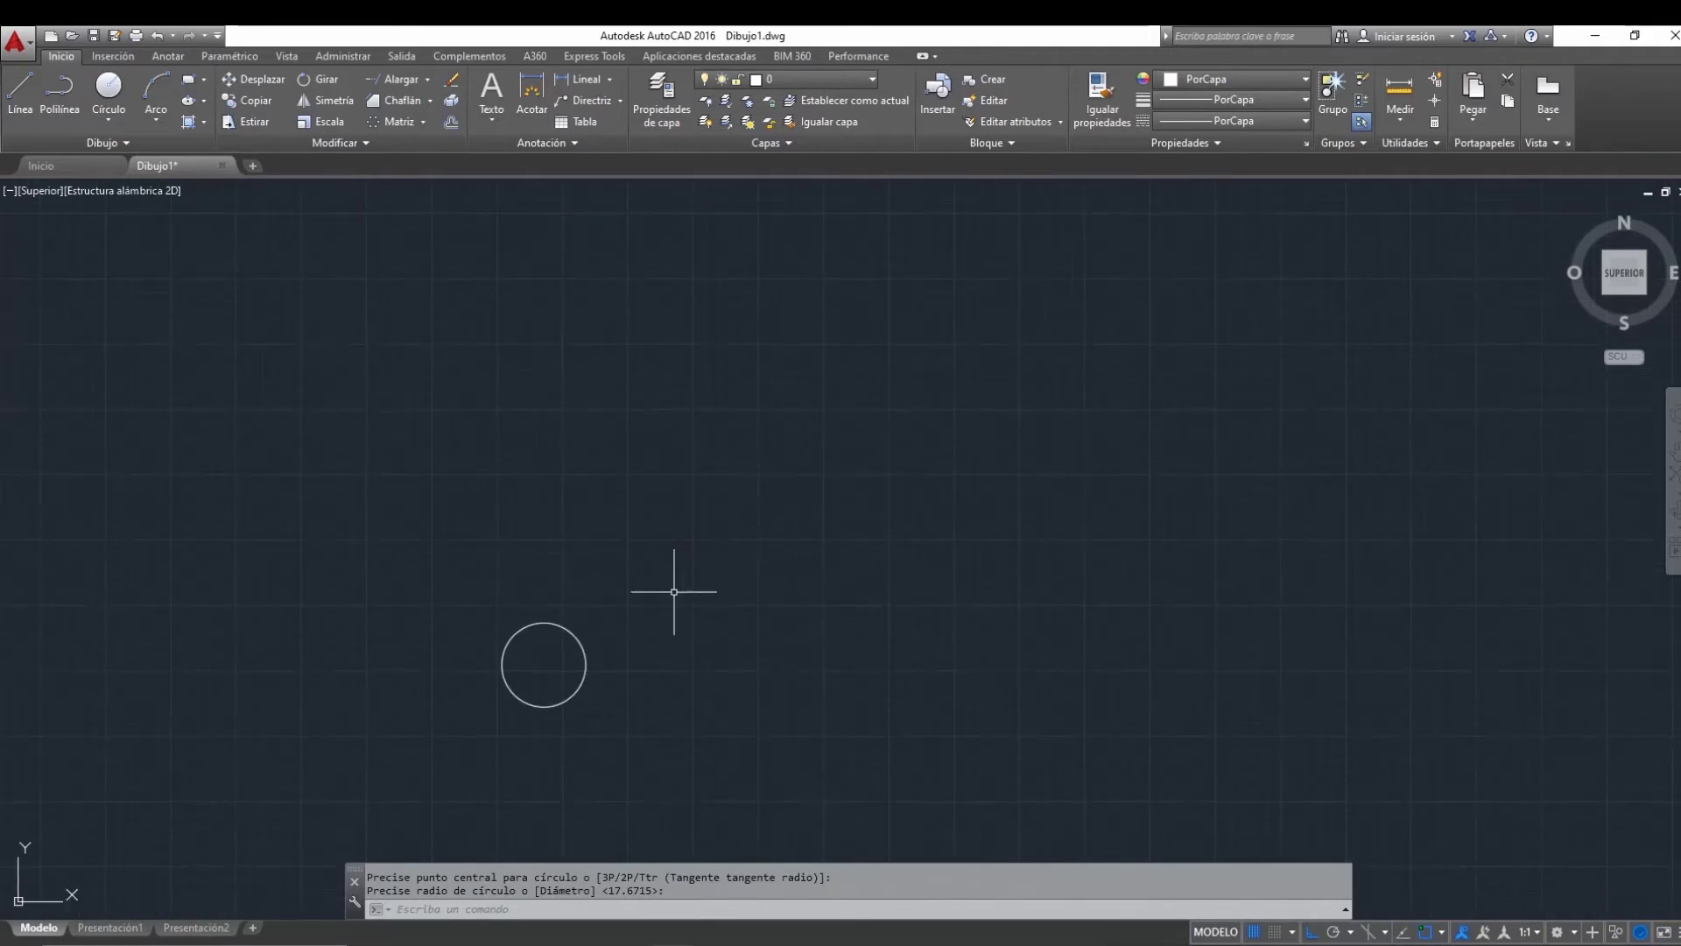
- Start a rectangular array of the circle and set it to 6 columns
click(425, 123)
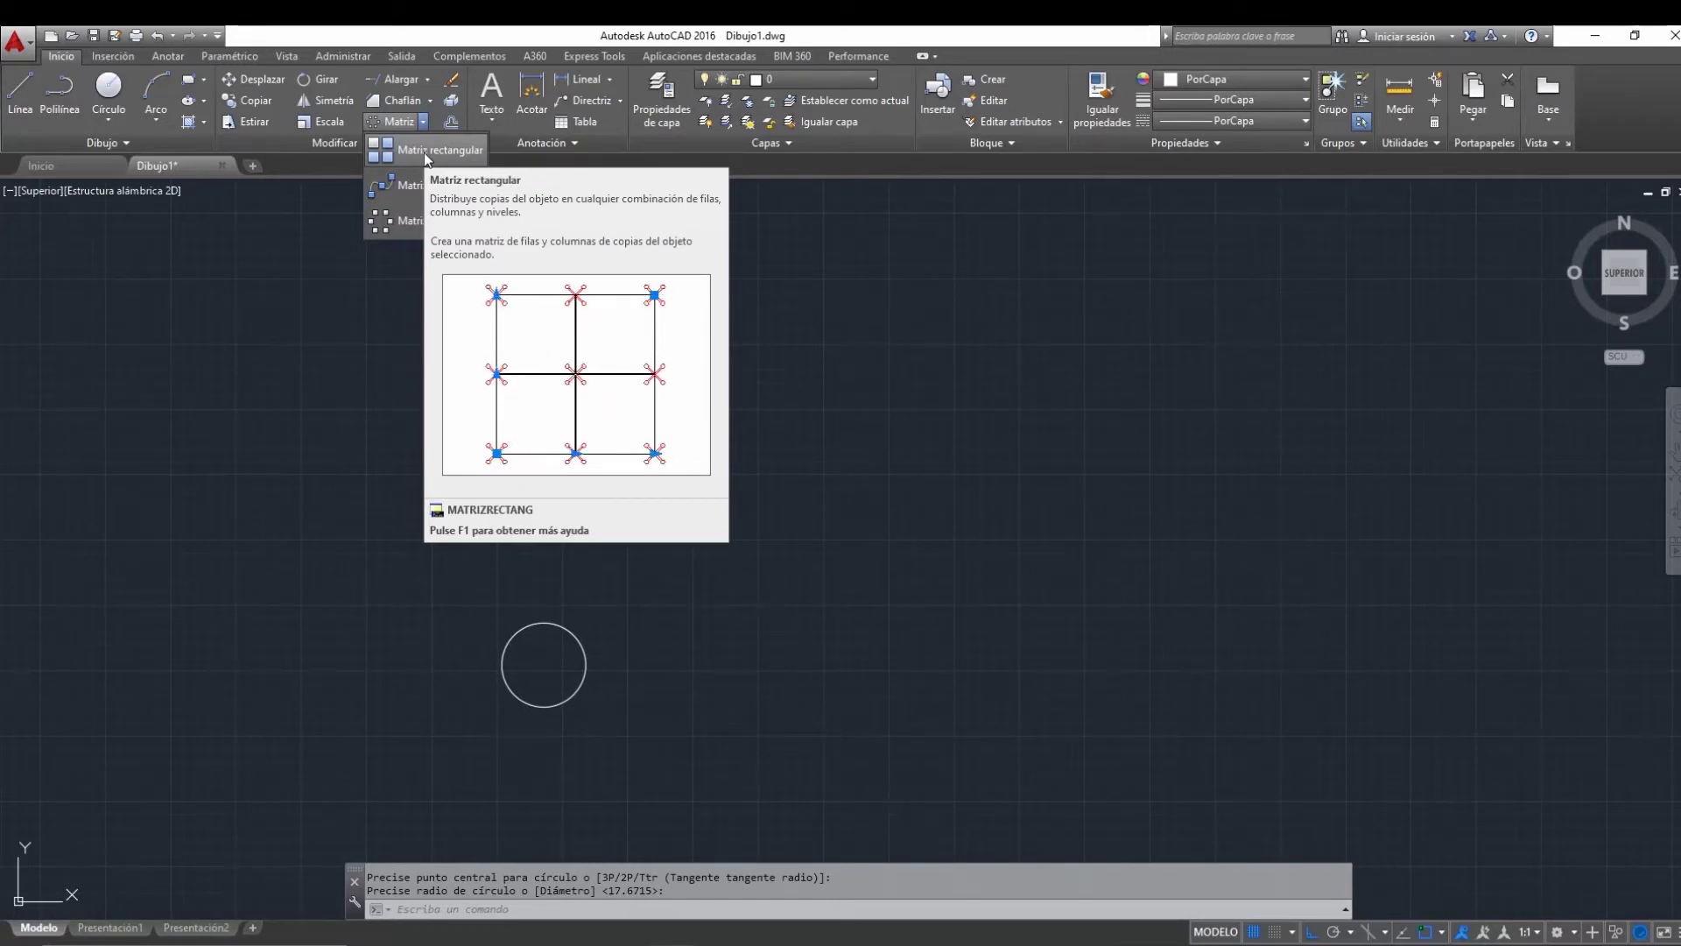
click(425, 151)
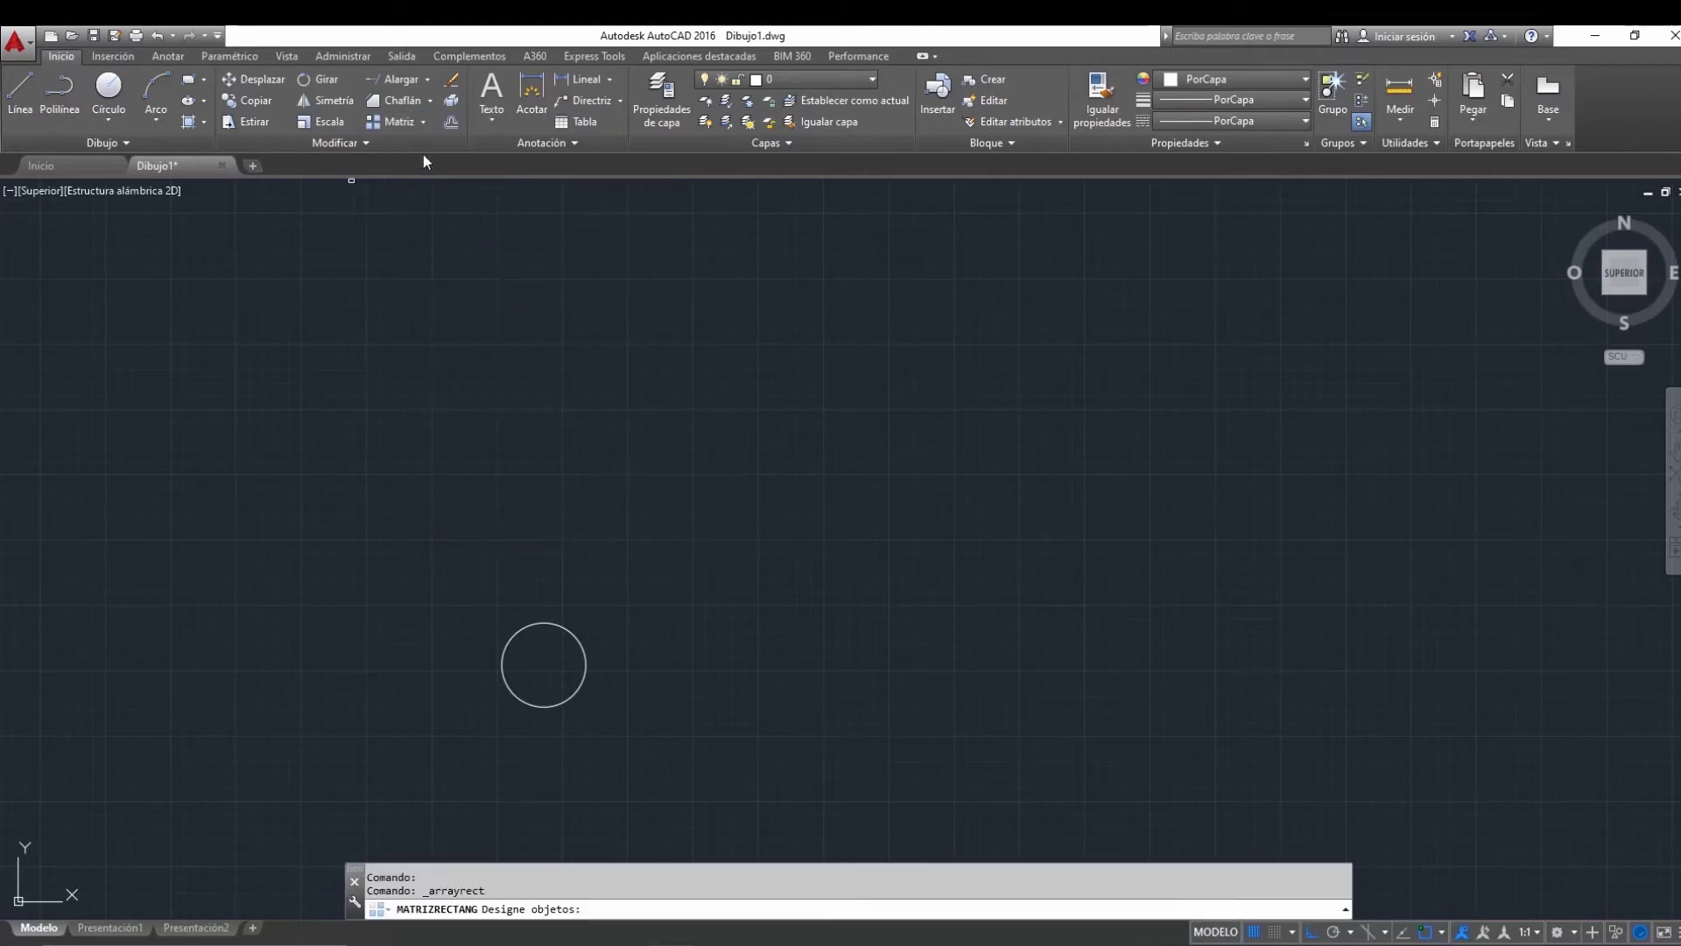
click(637, 702)
click(359, 531)
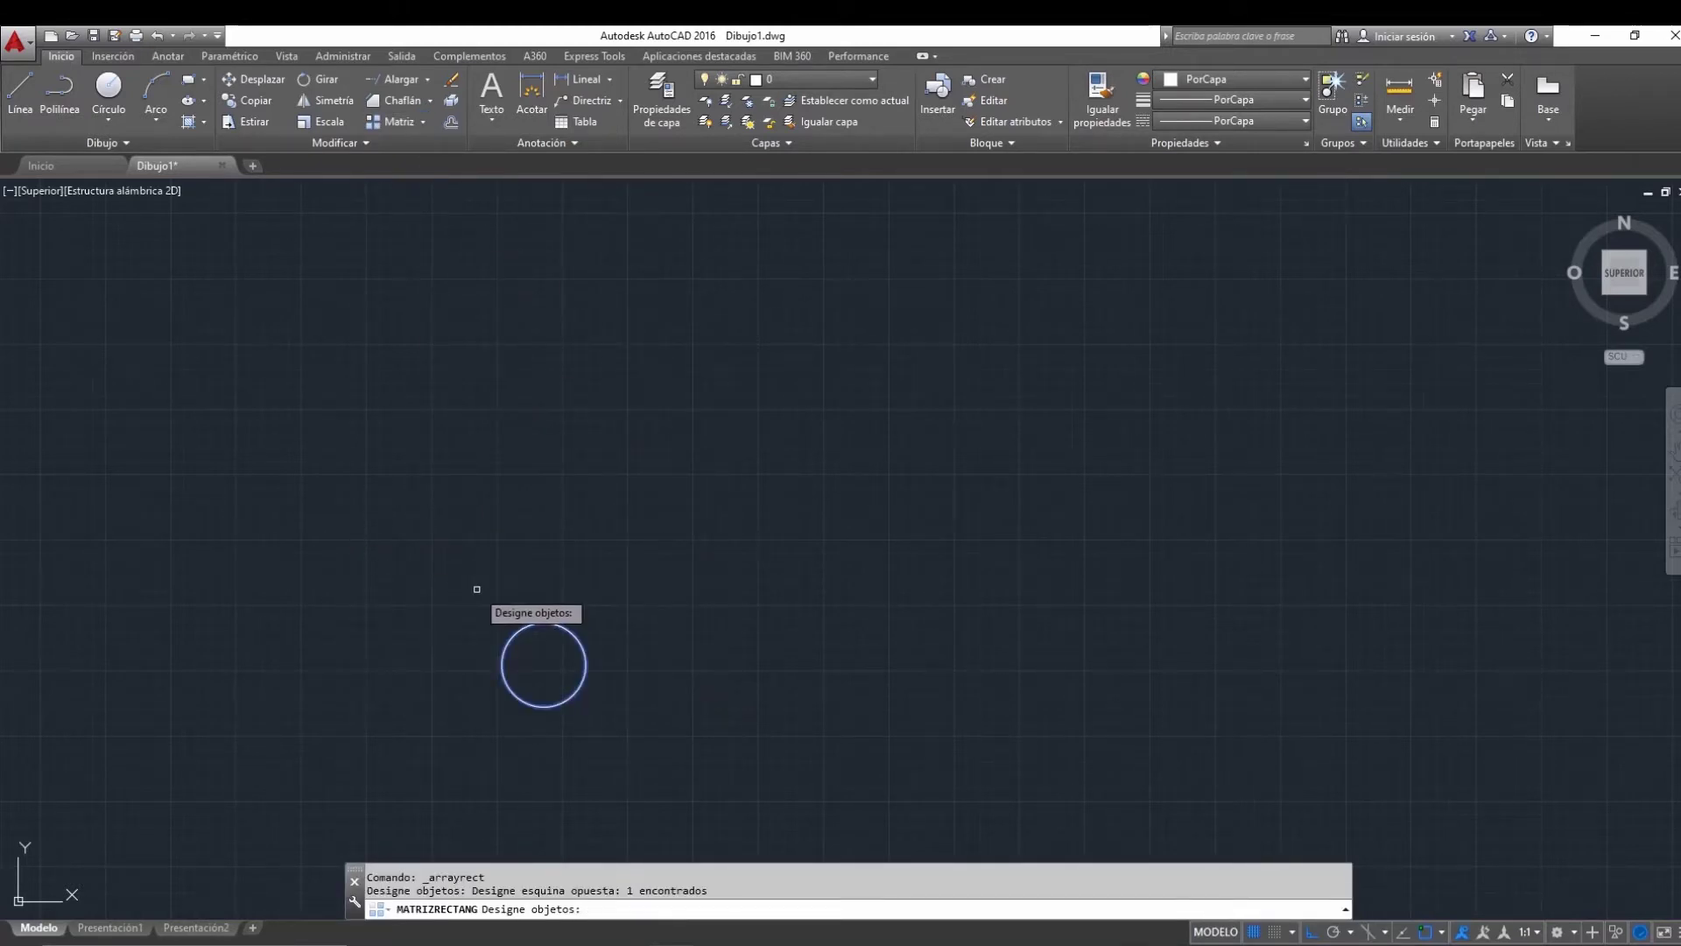
key(Return)
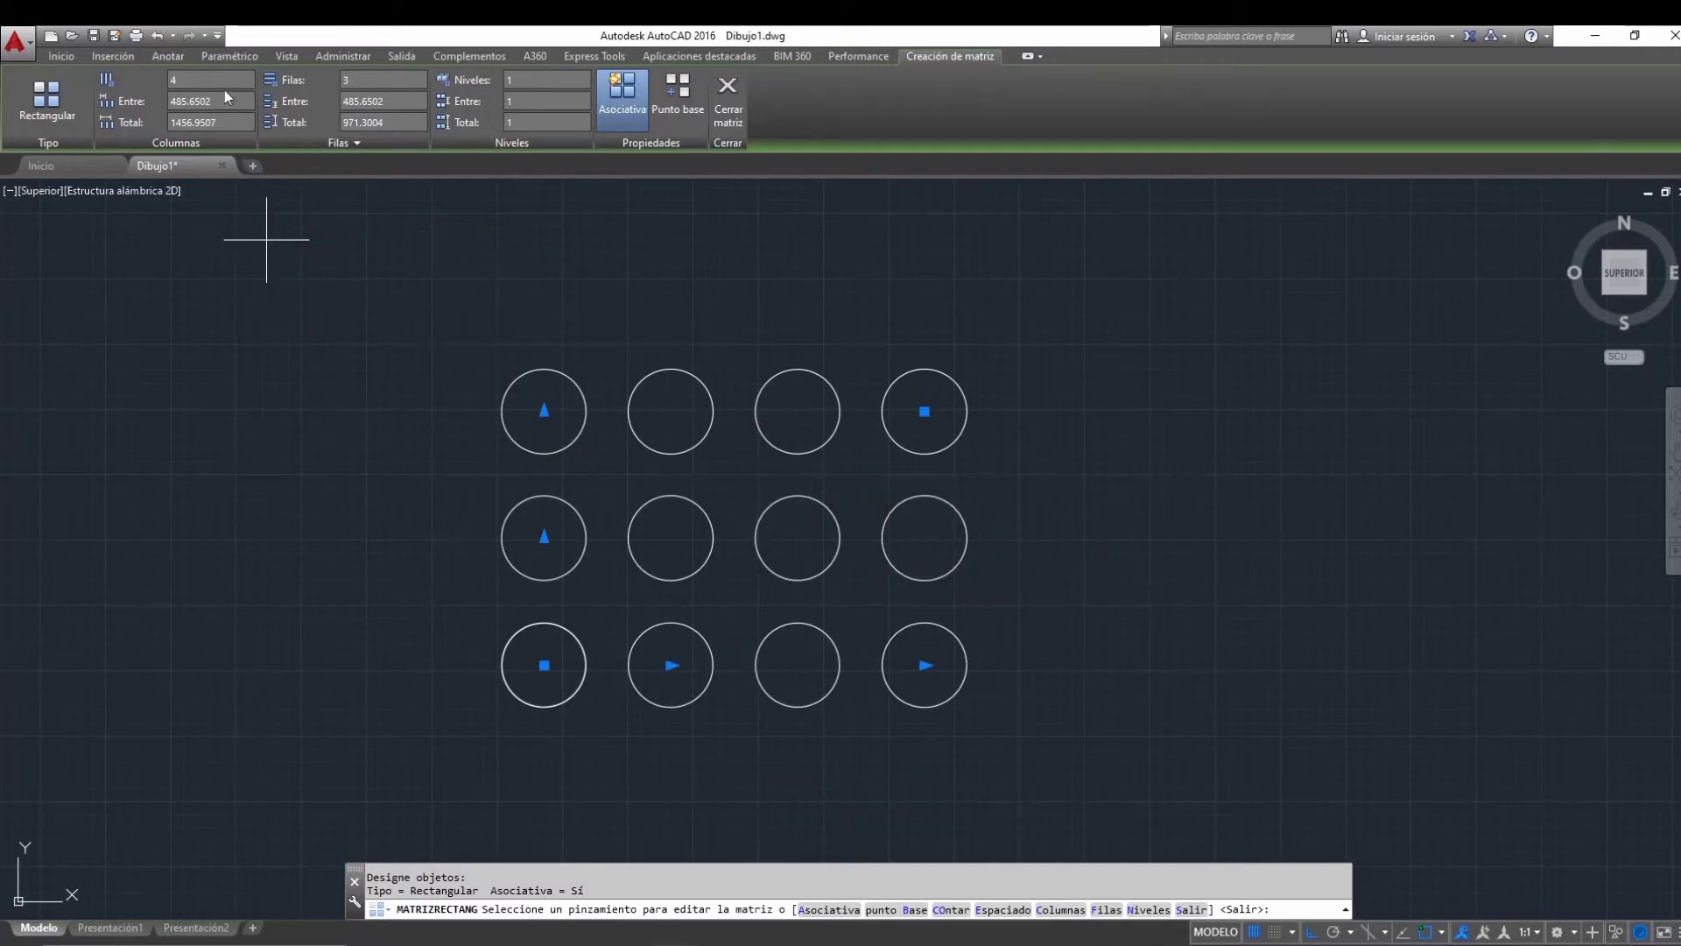
key(Return)
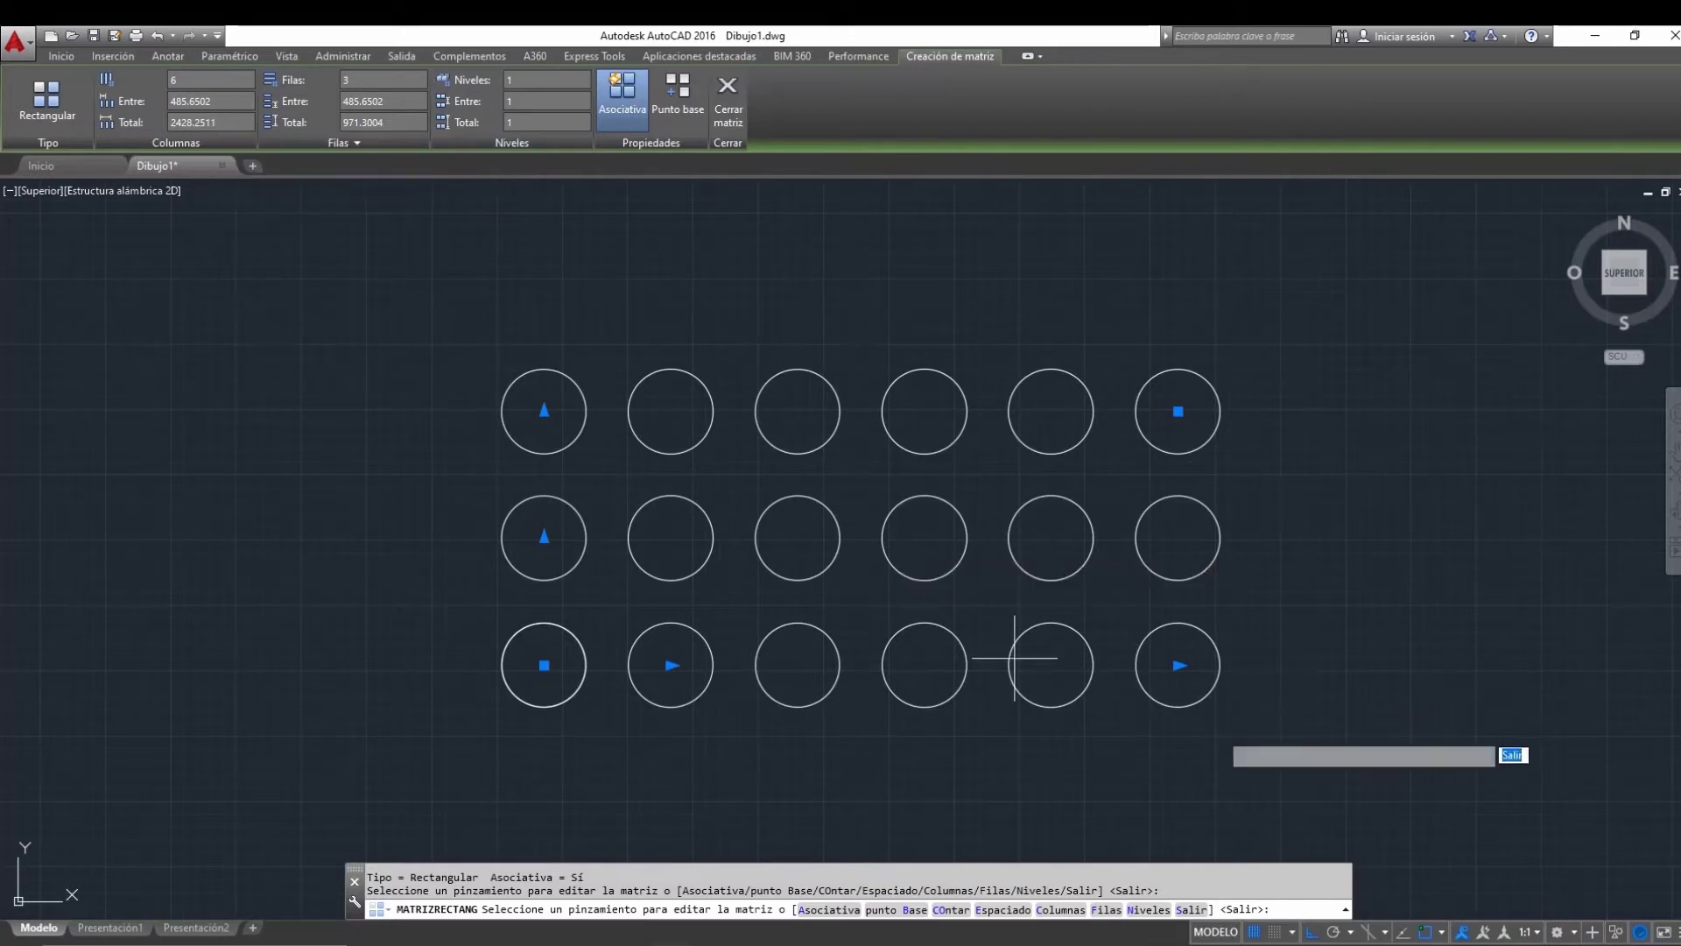
- Reduce the array to 5 columns with its grip and, with Ortho off, stretch the column spacing to about 567
click(1179, 665)
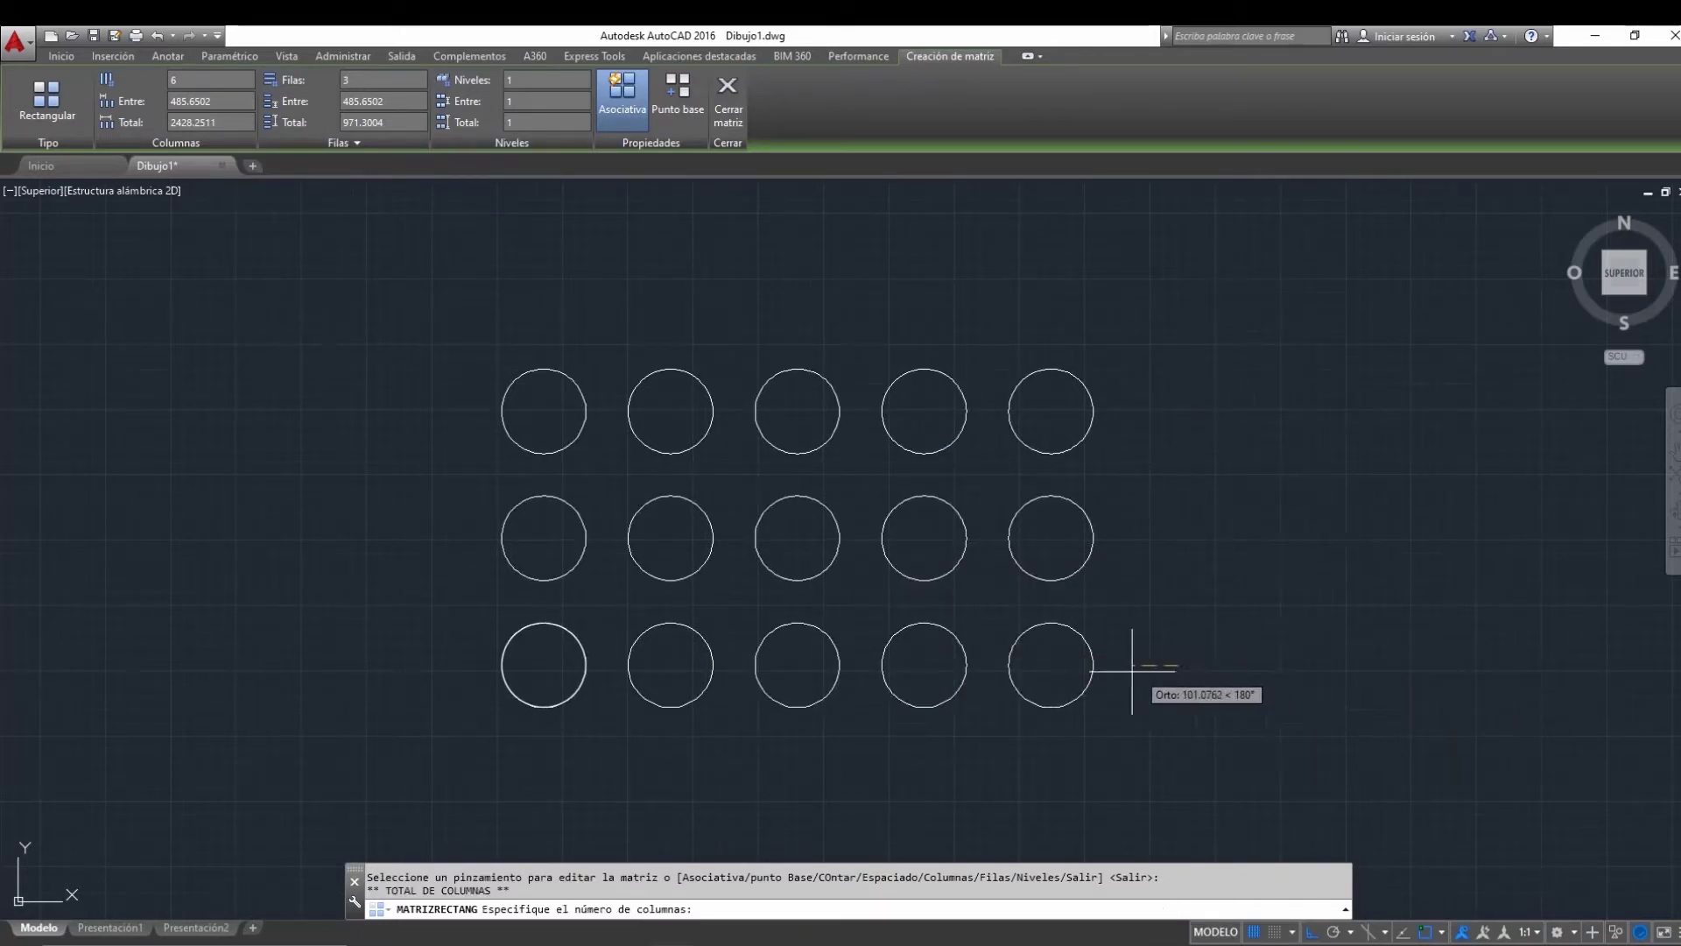
click(1064, 666)
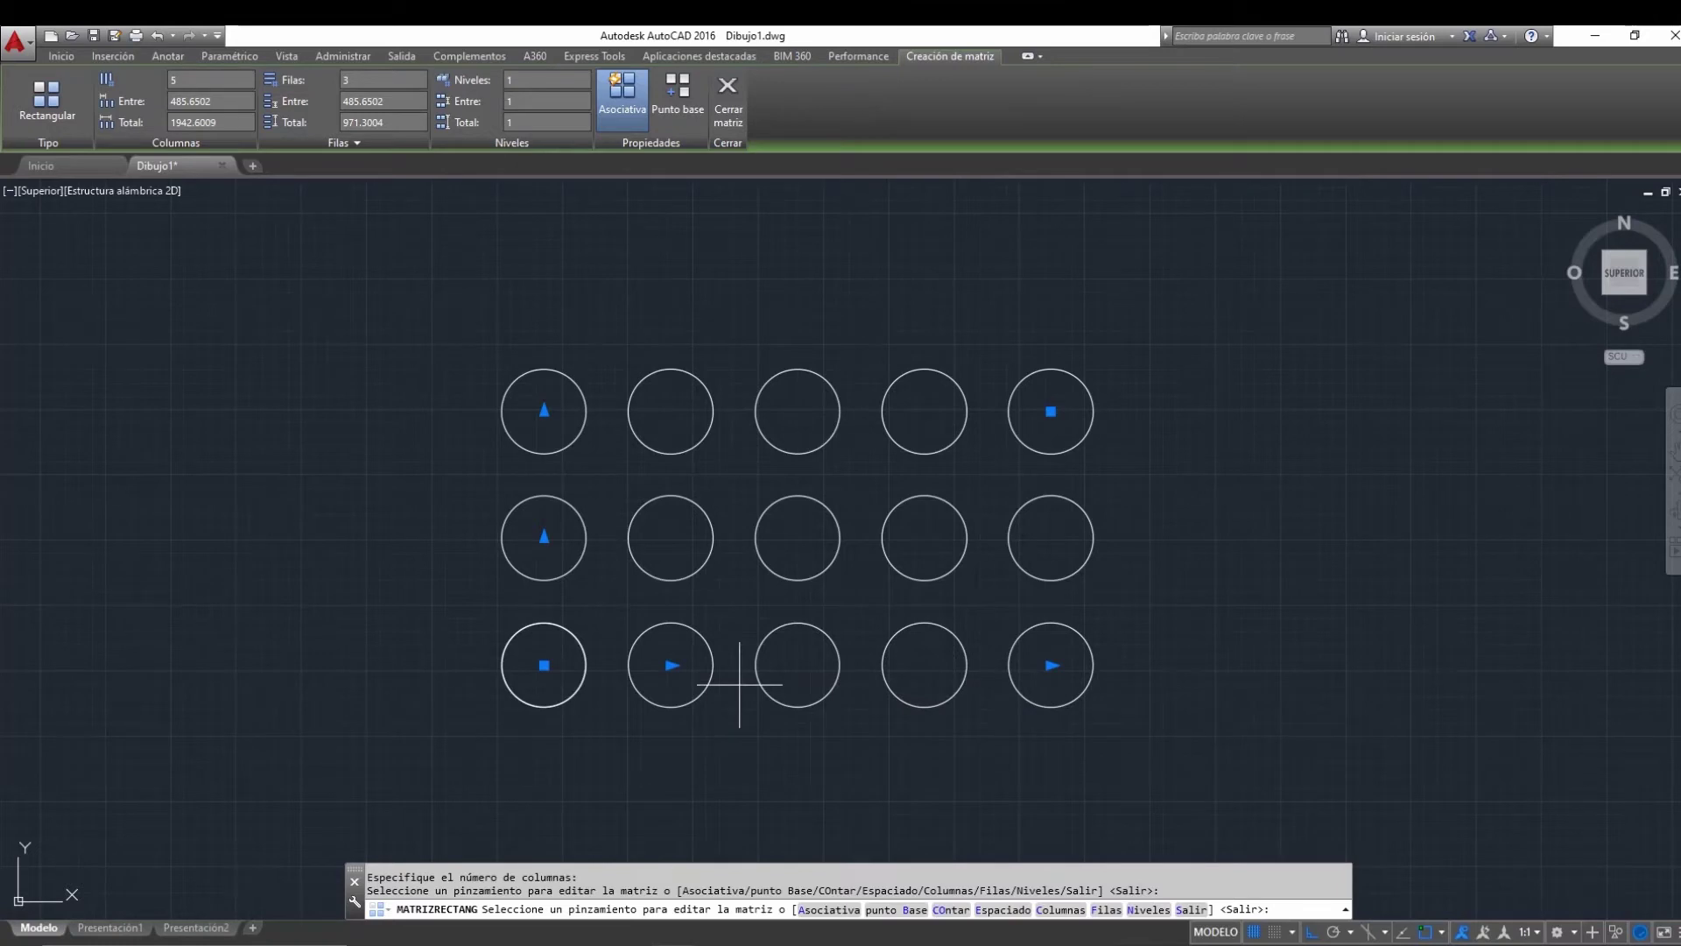
click(1312, 932)
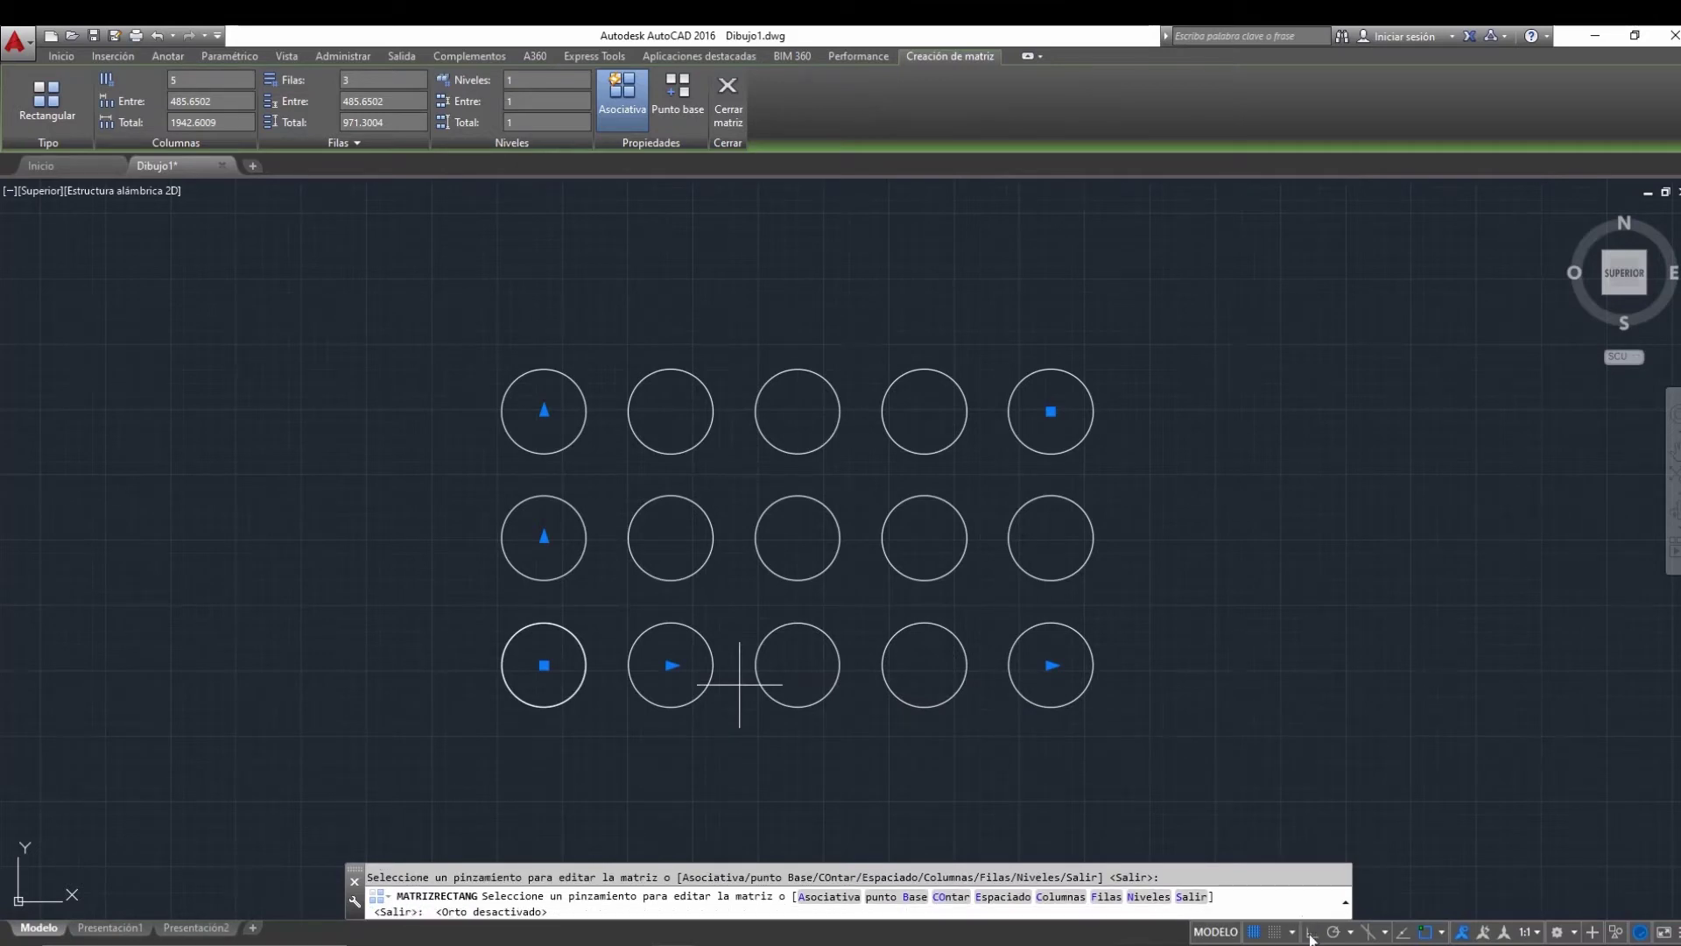
click(1313, 932)
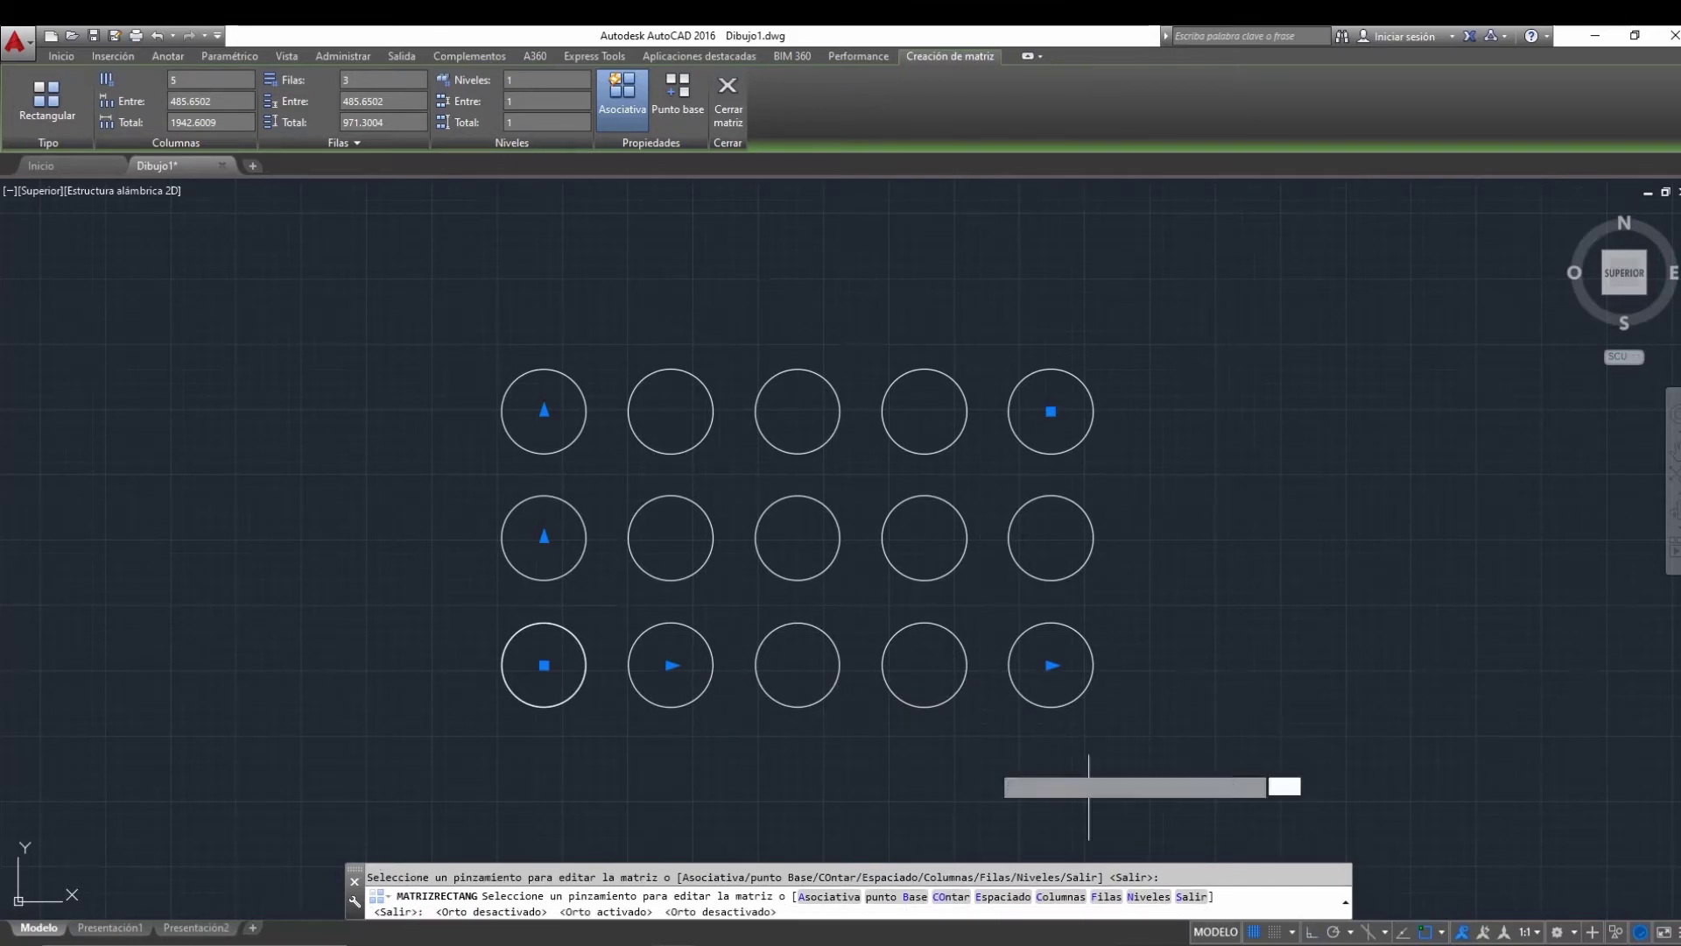
click(671, 665)
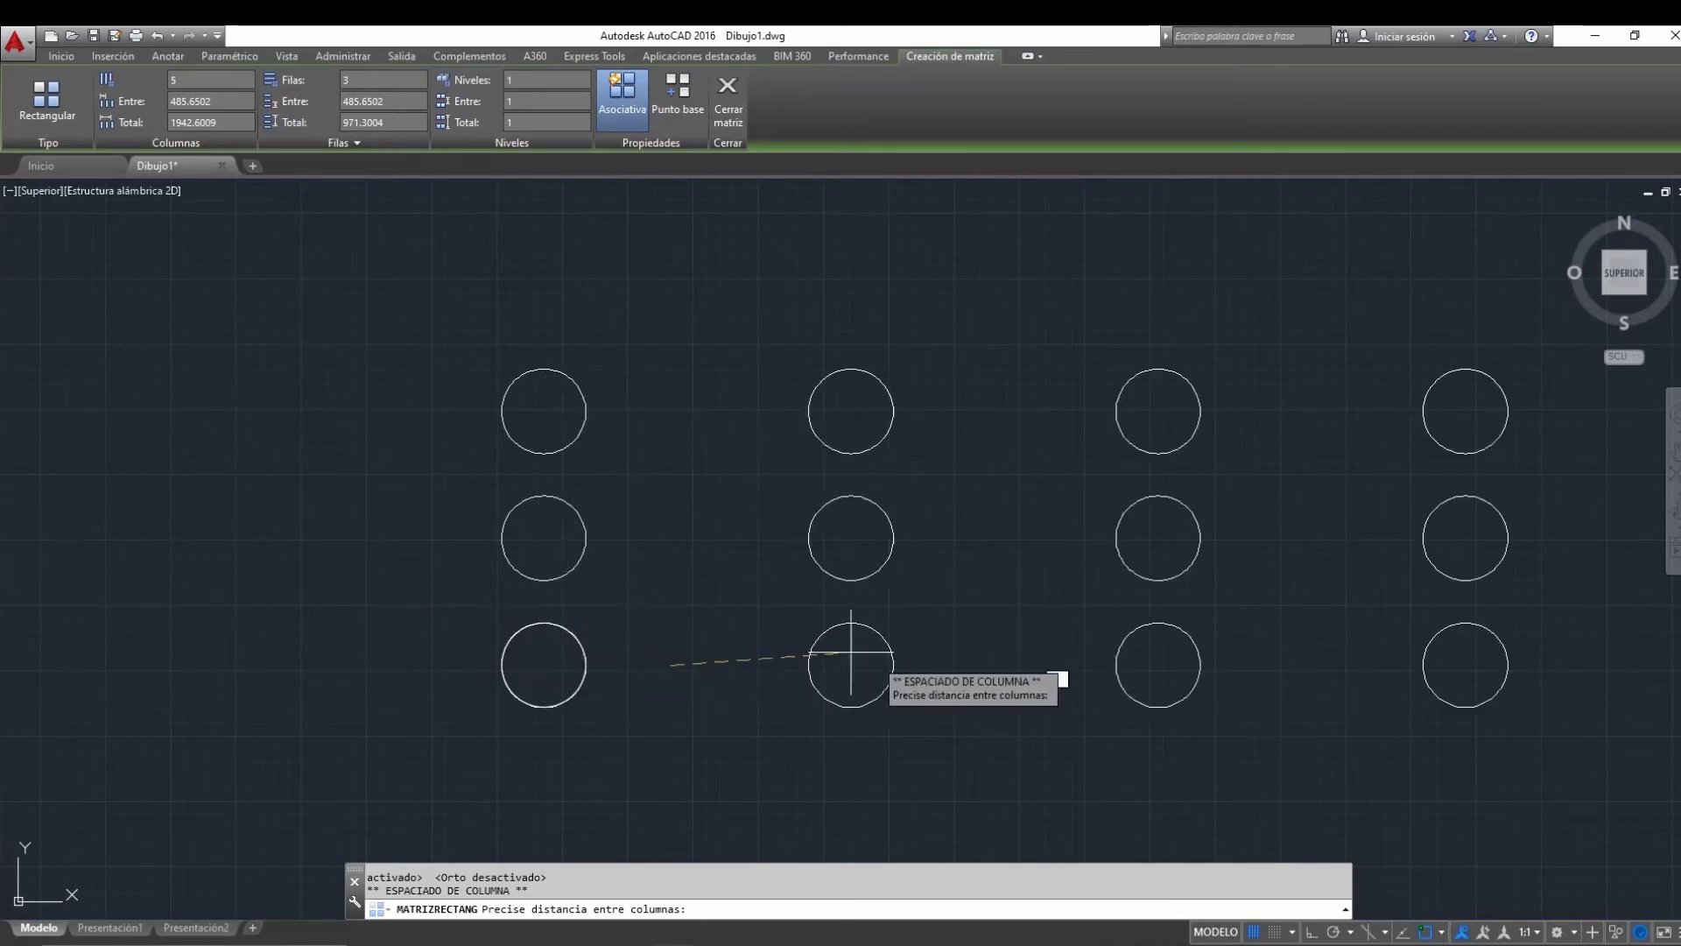
click(692, 666)
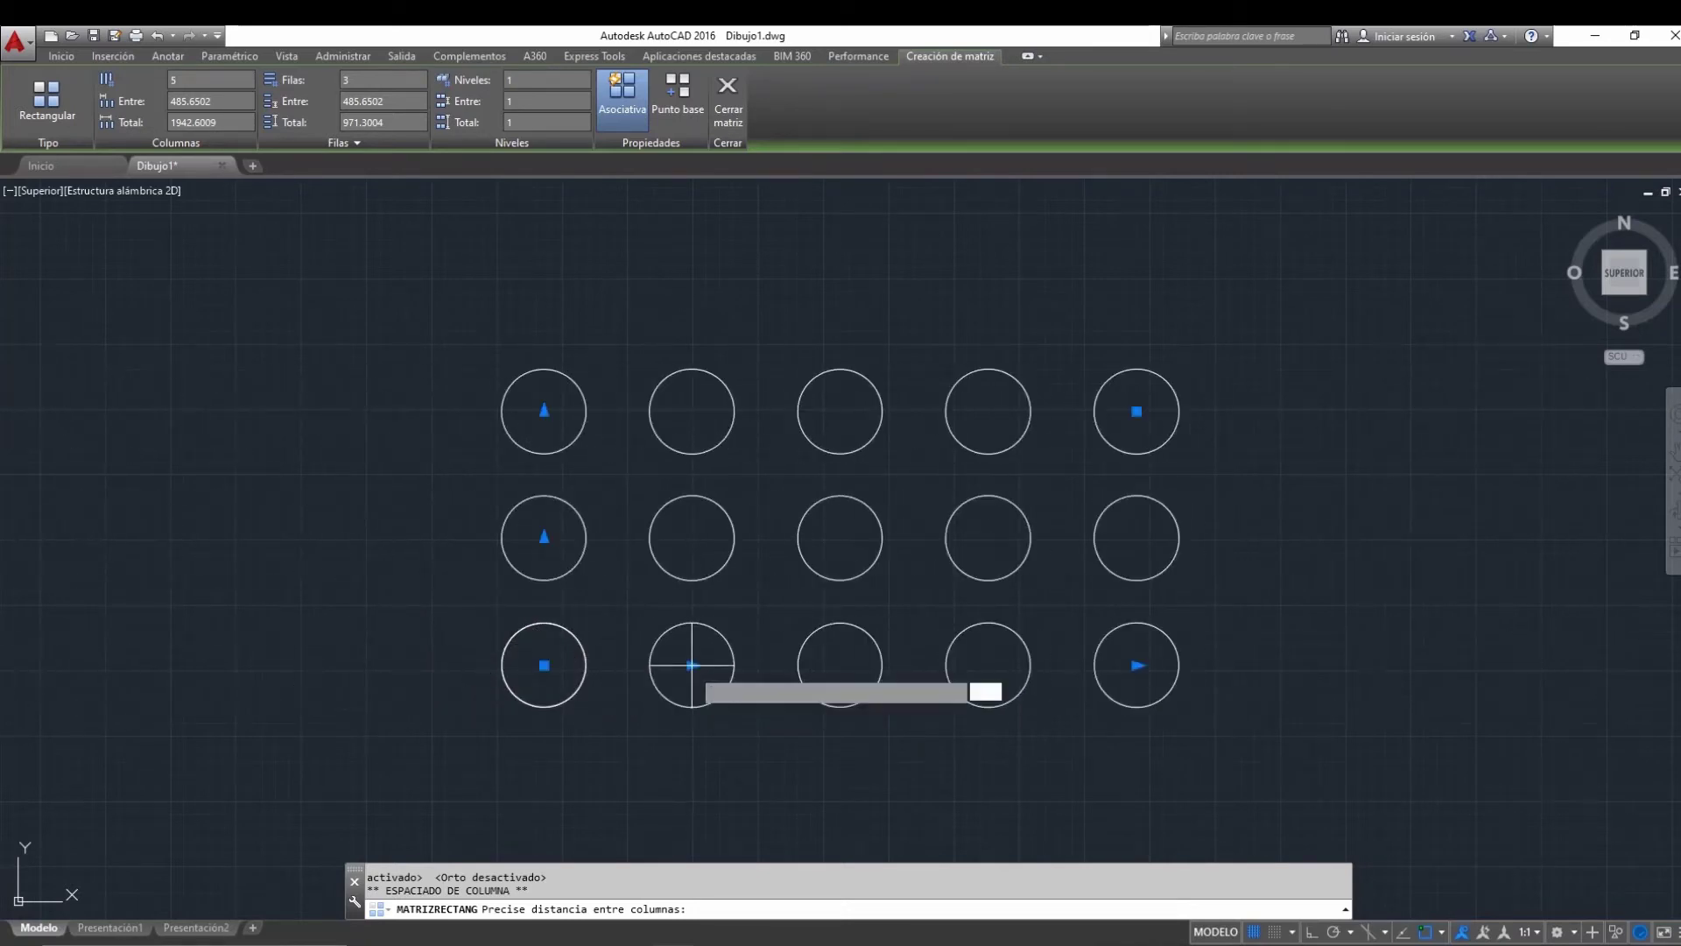
- Set the array to 6 columns with a total column distance of 600
click(227, 101)
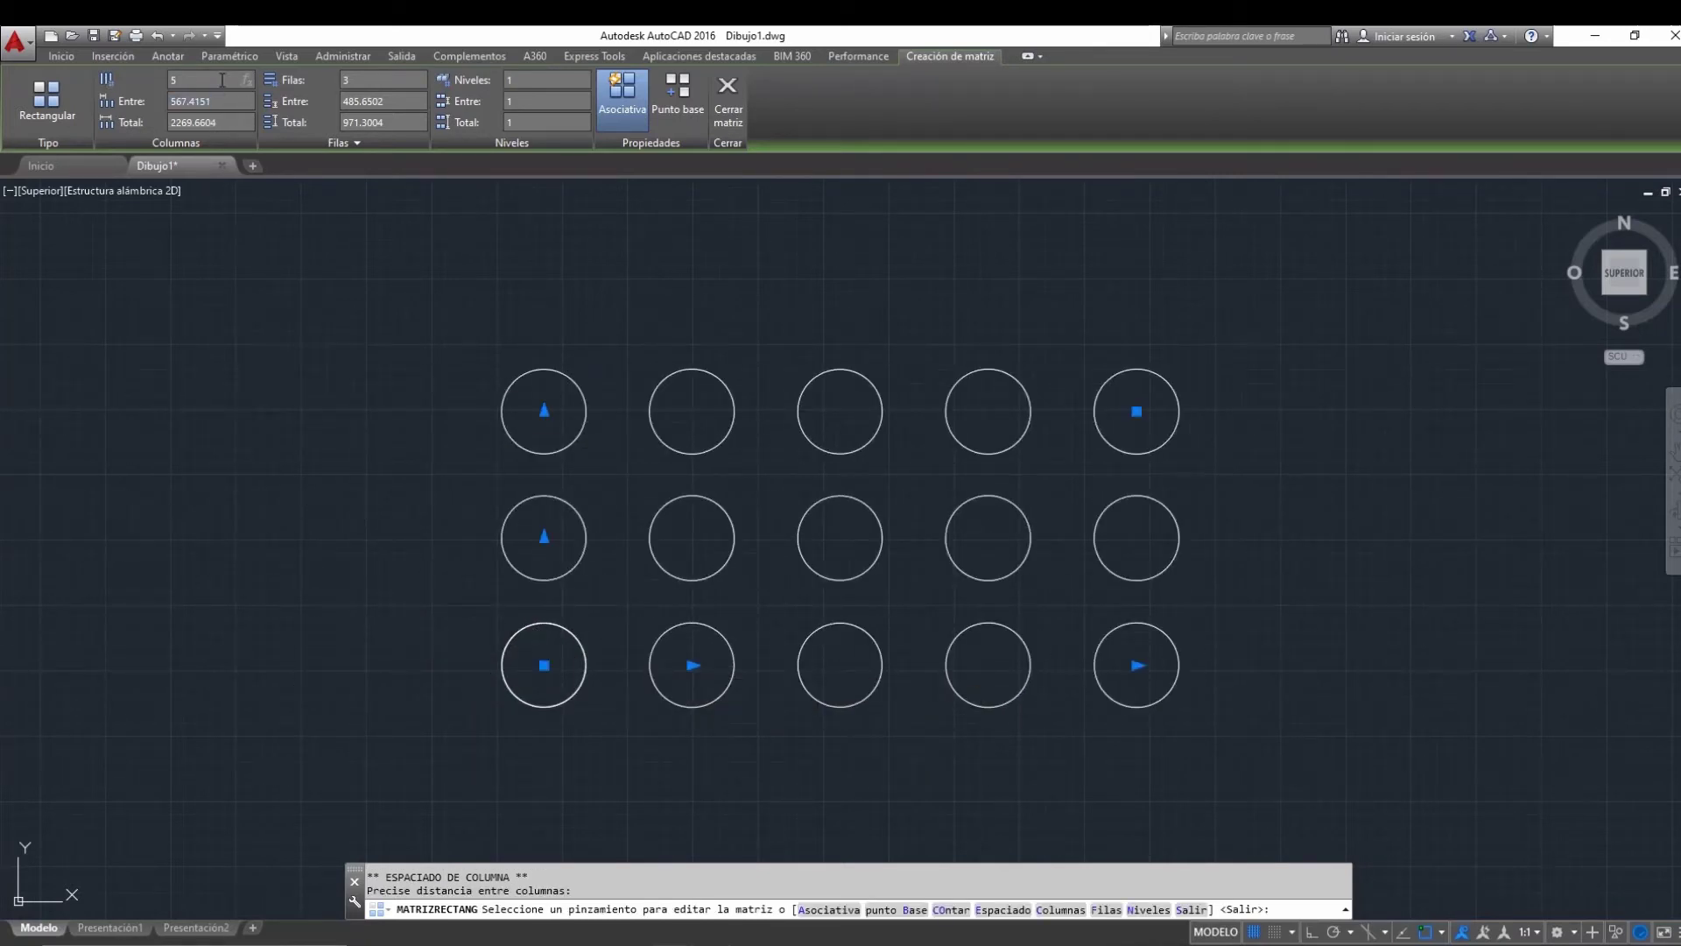
text(6)
key(Return)
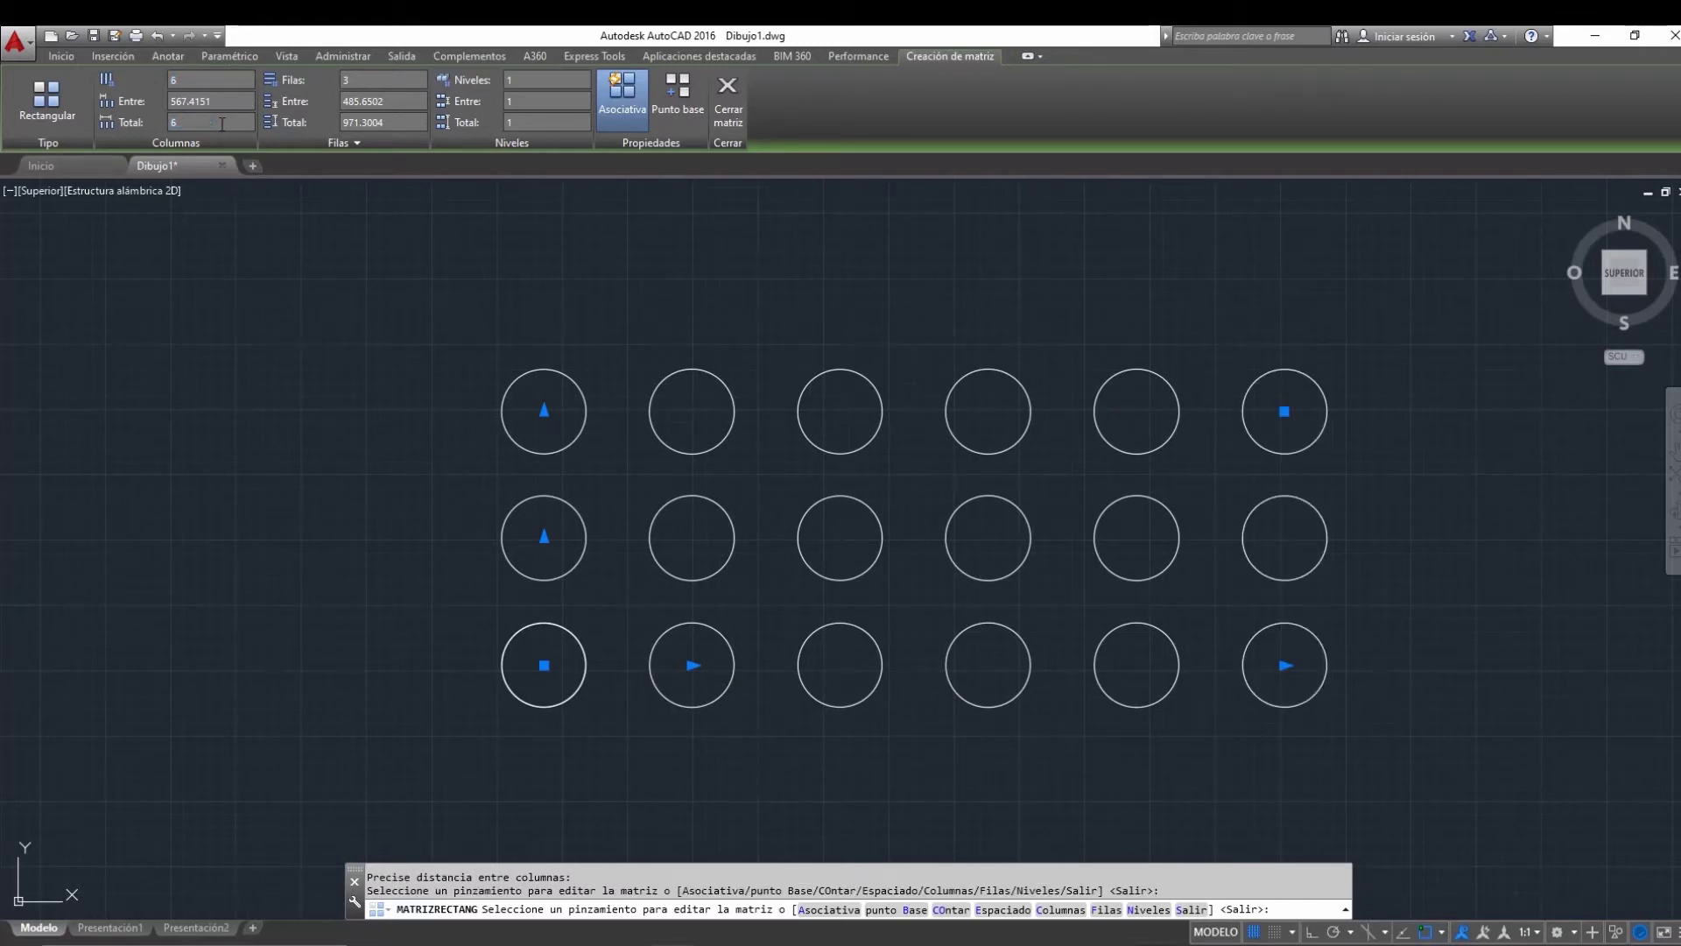
key(Return)
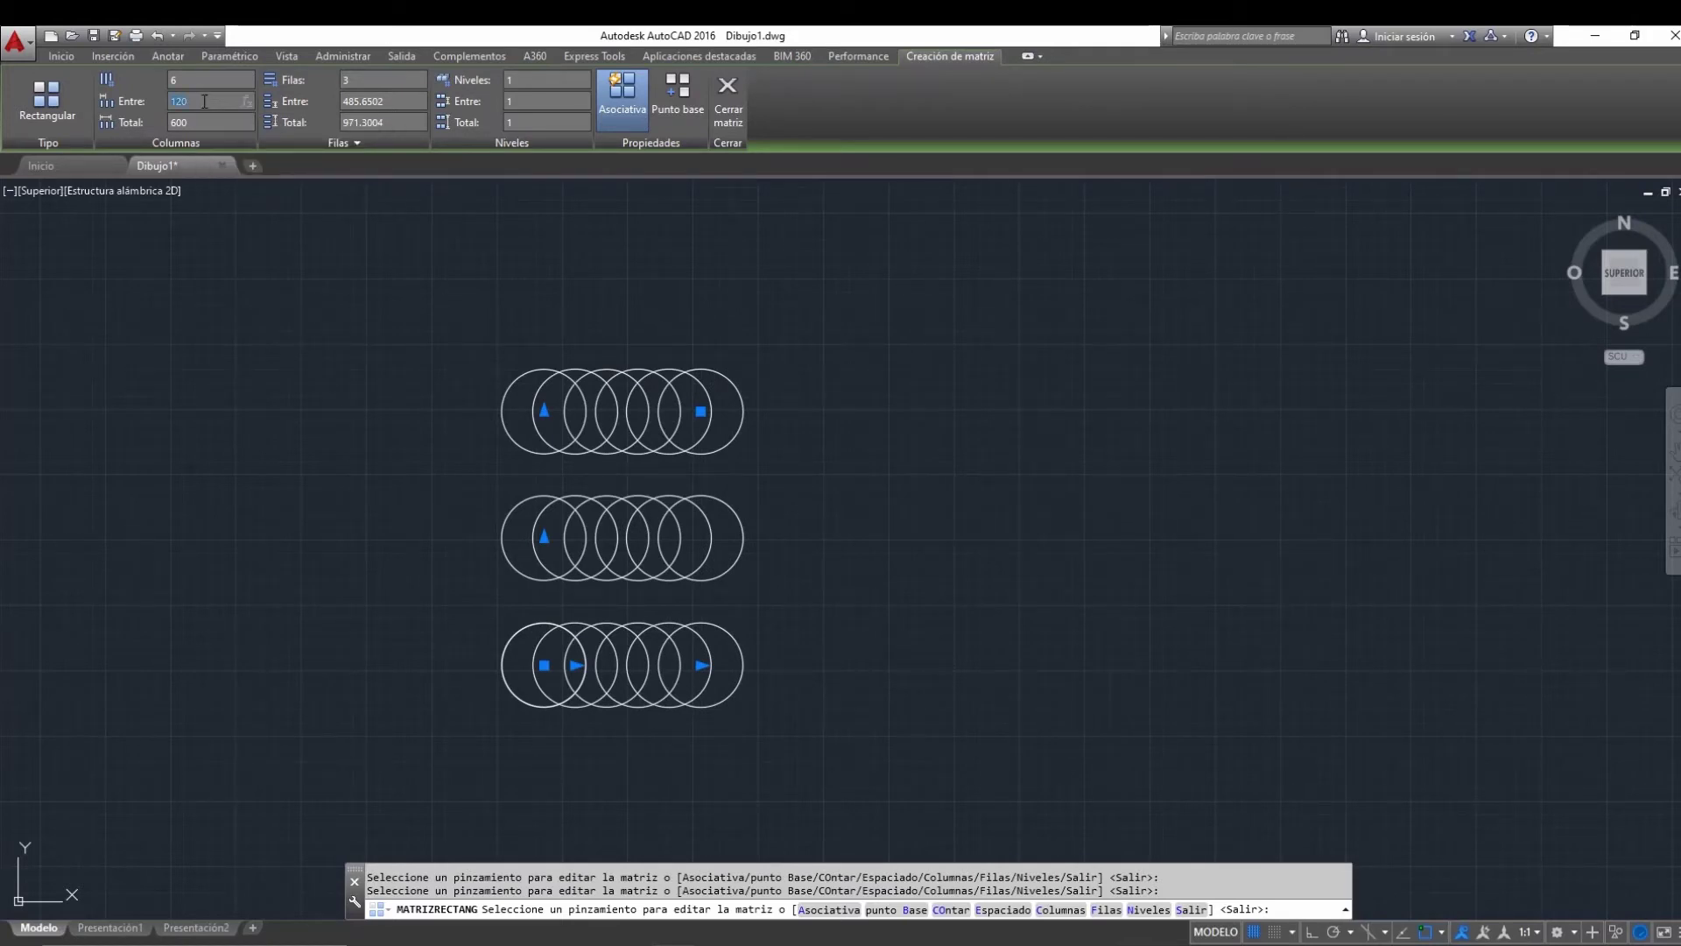
- Set the array's column spacing to 300, change it to 350, and set the number of rows to 6
click(204, 101)
text(300)
key(Return)
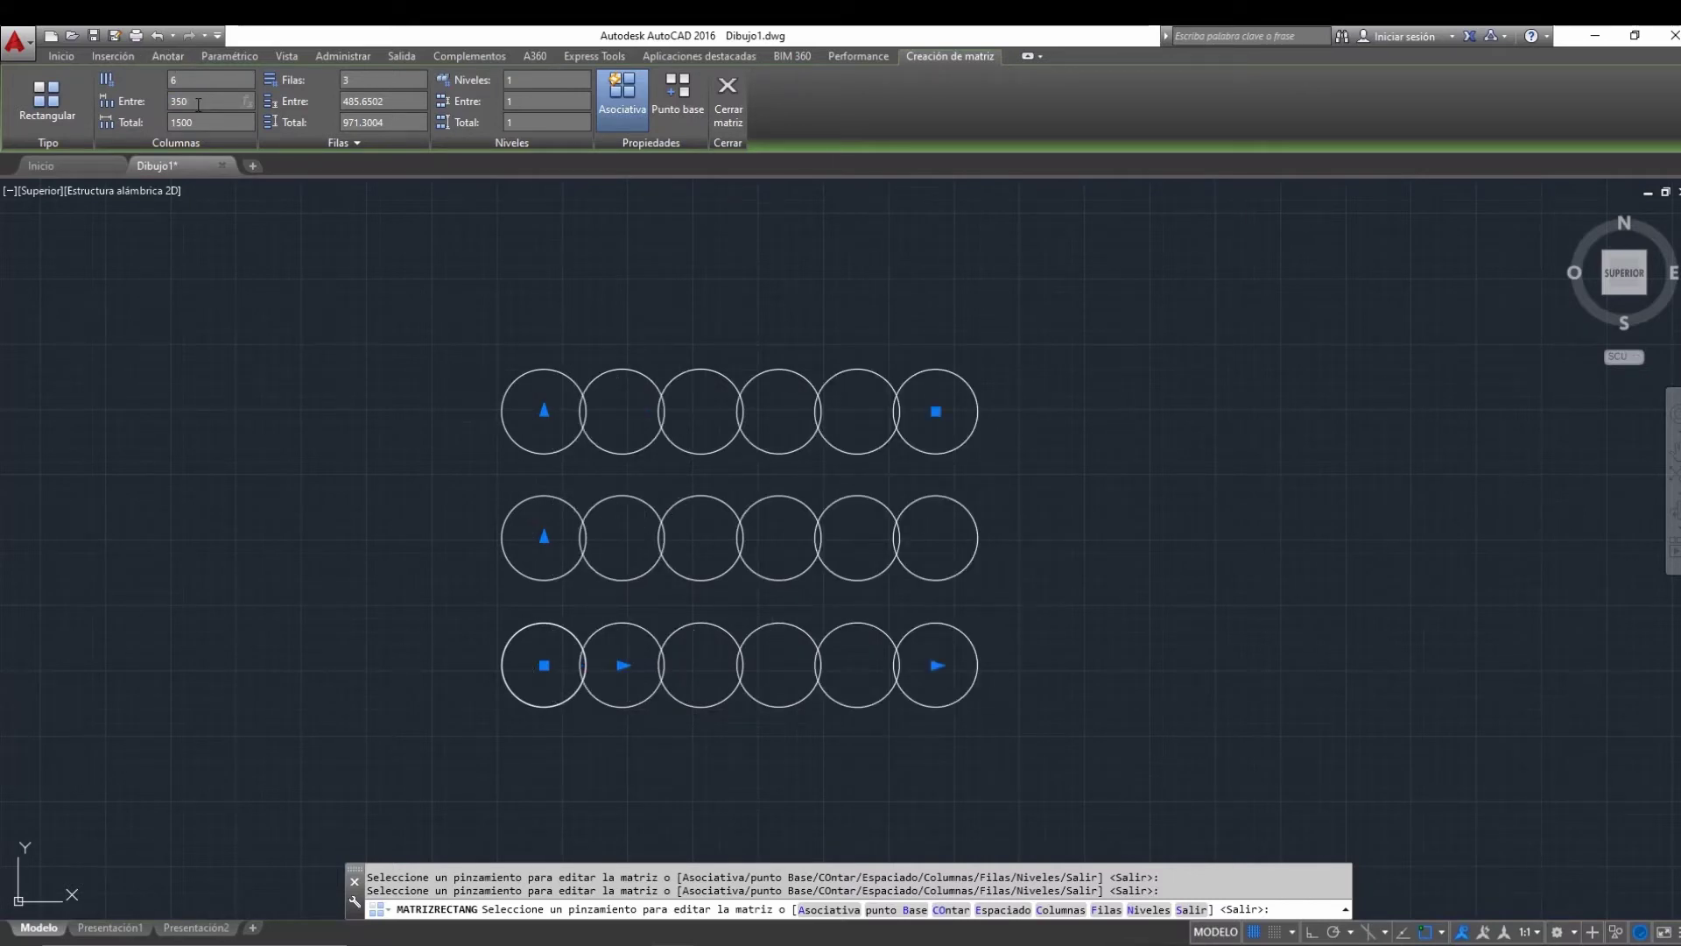
key(Return)
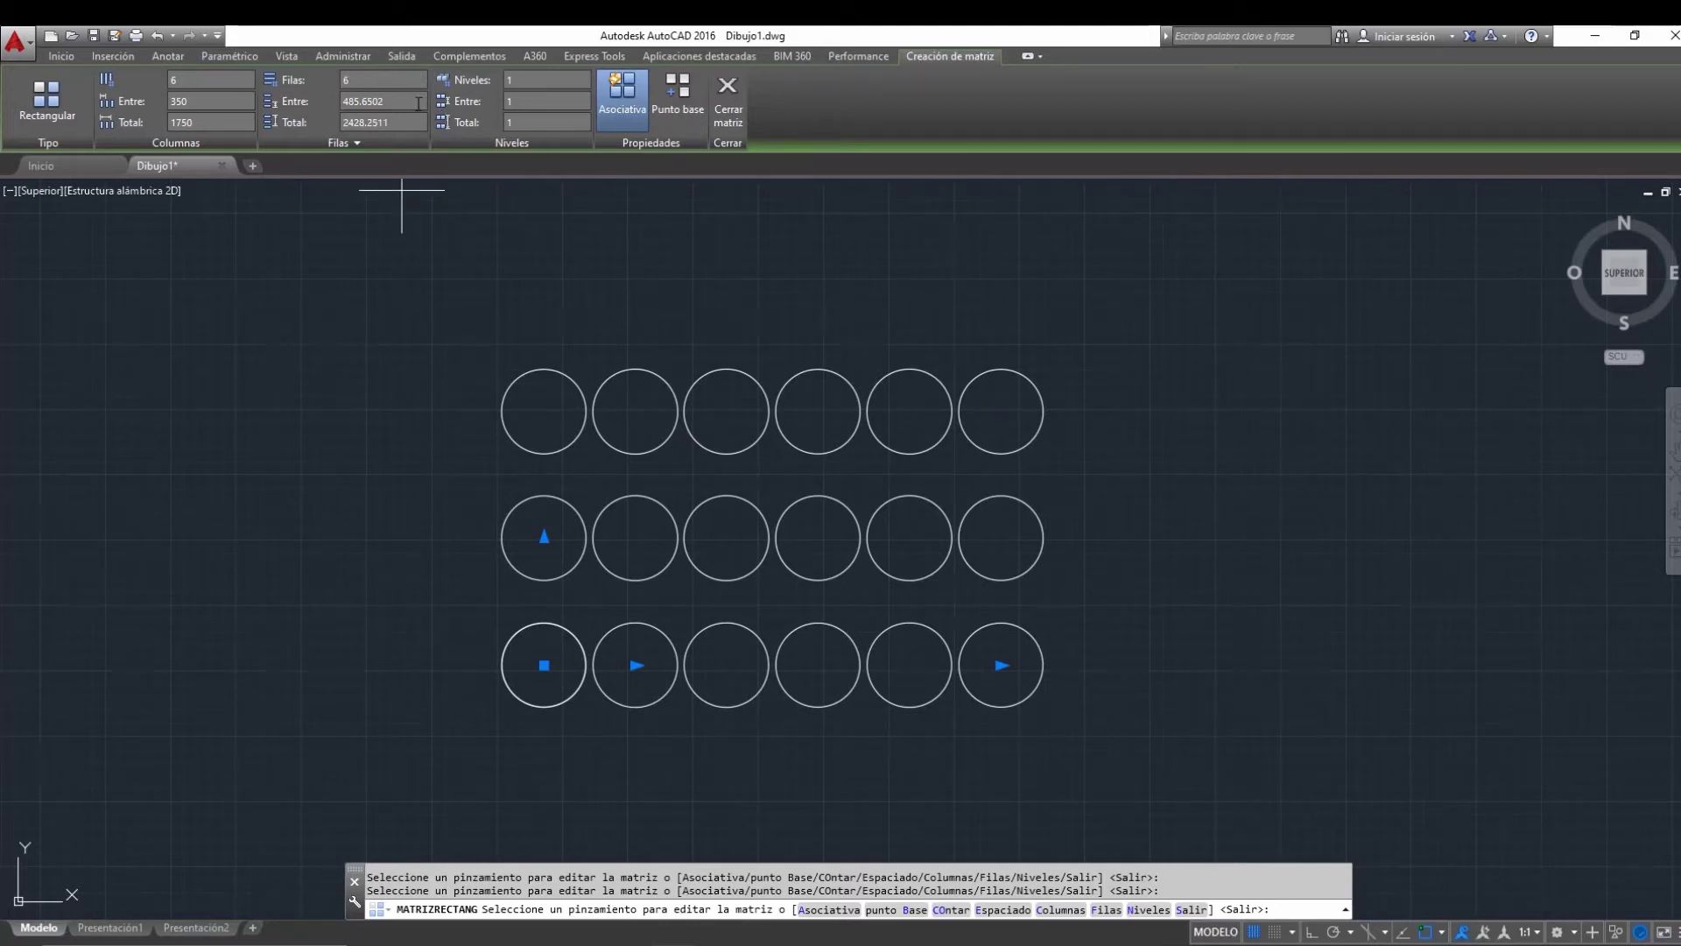
- Set the array's row spacing to 480 and finish the rectangular array
click(403, 102)
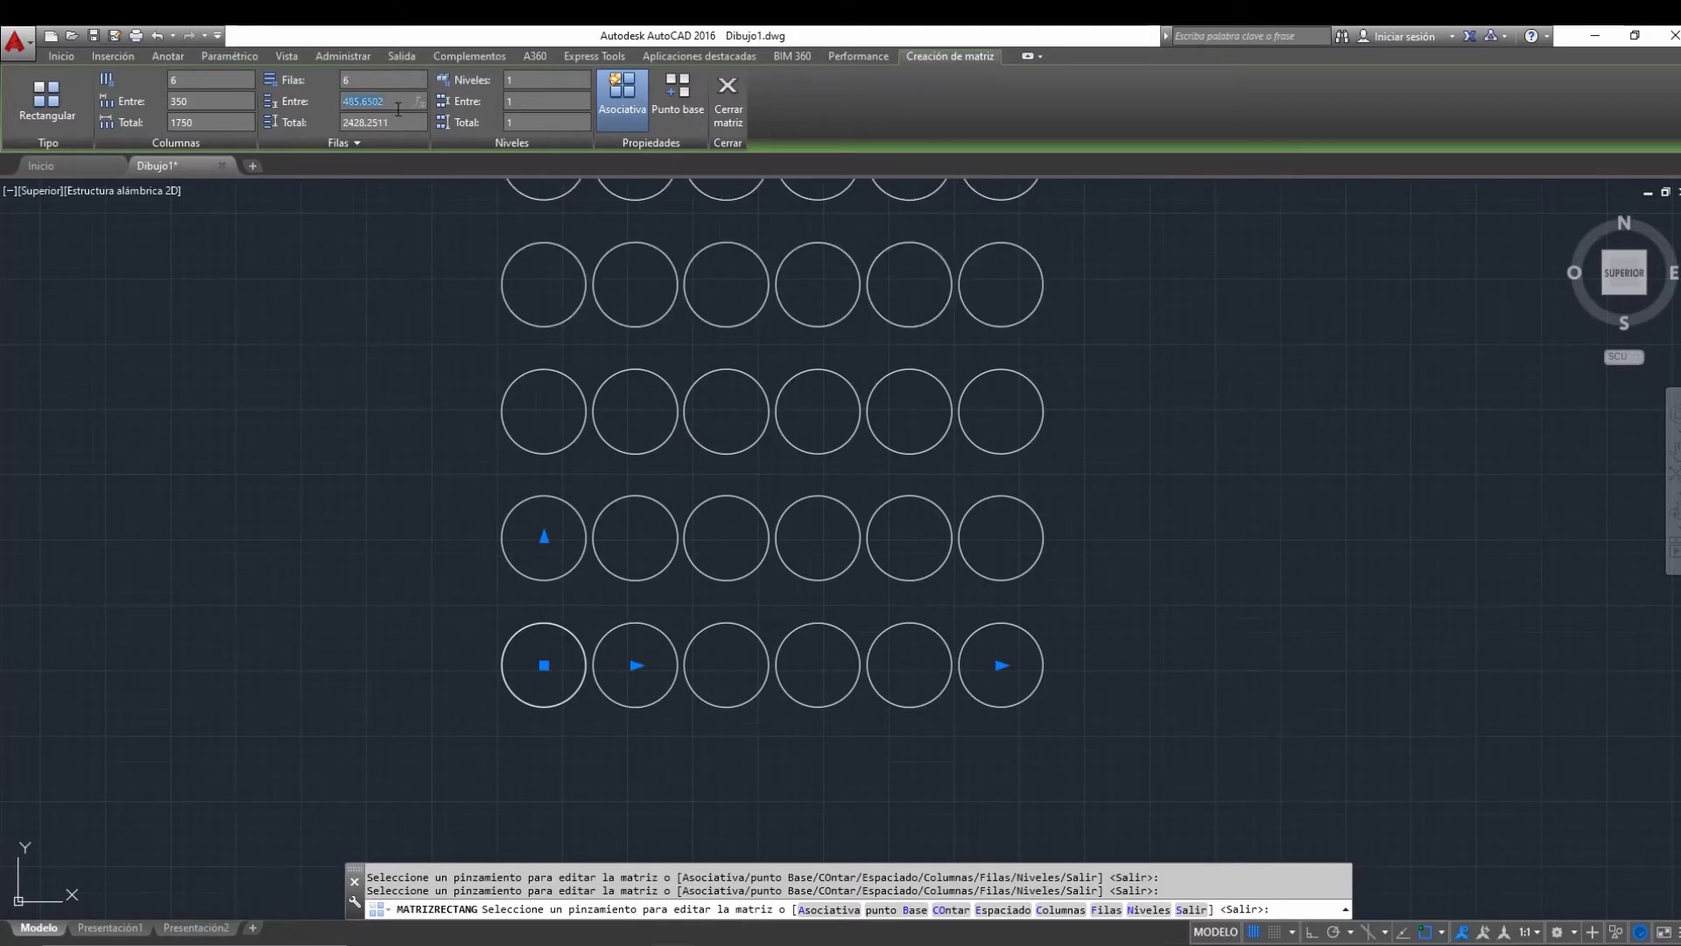
key(Return)
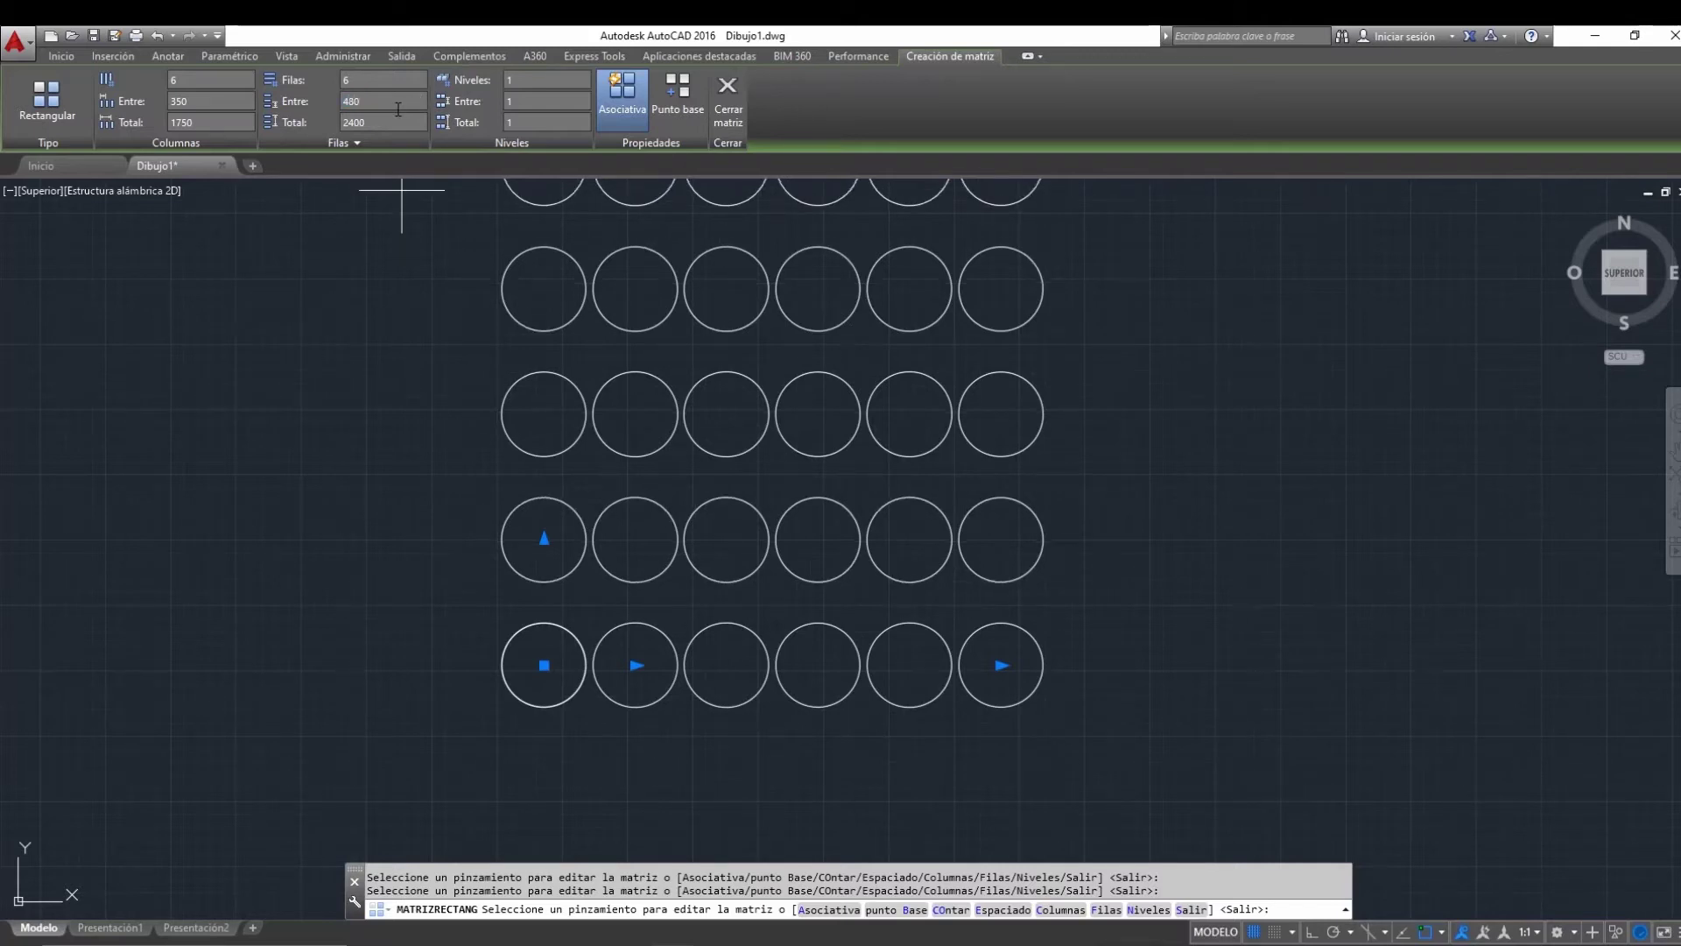
scroll(767, 354, down, 4)
middle_drag(836, 254, 803, 409)
scroll(806, 473, up, 2)
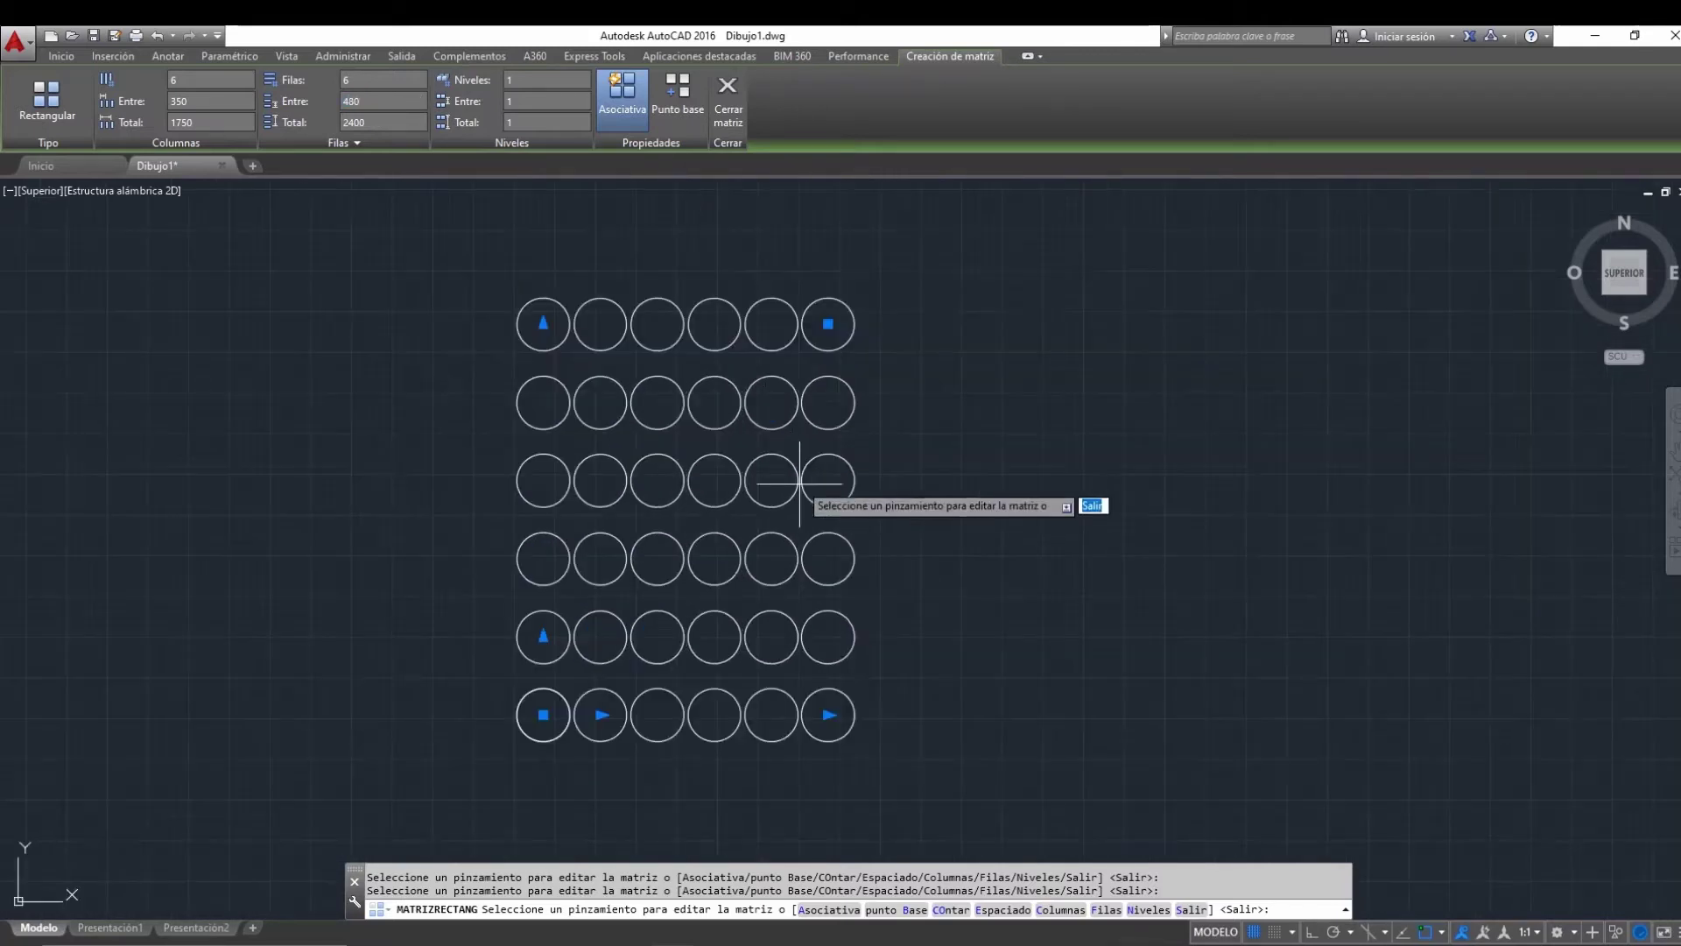
click(726, 100)
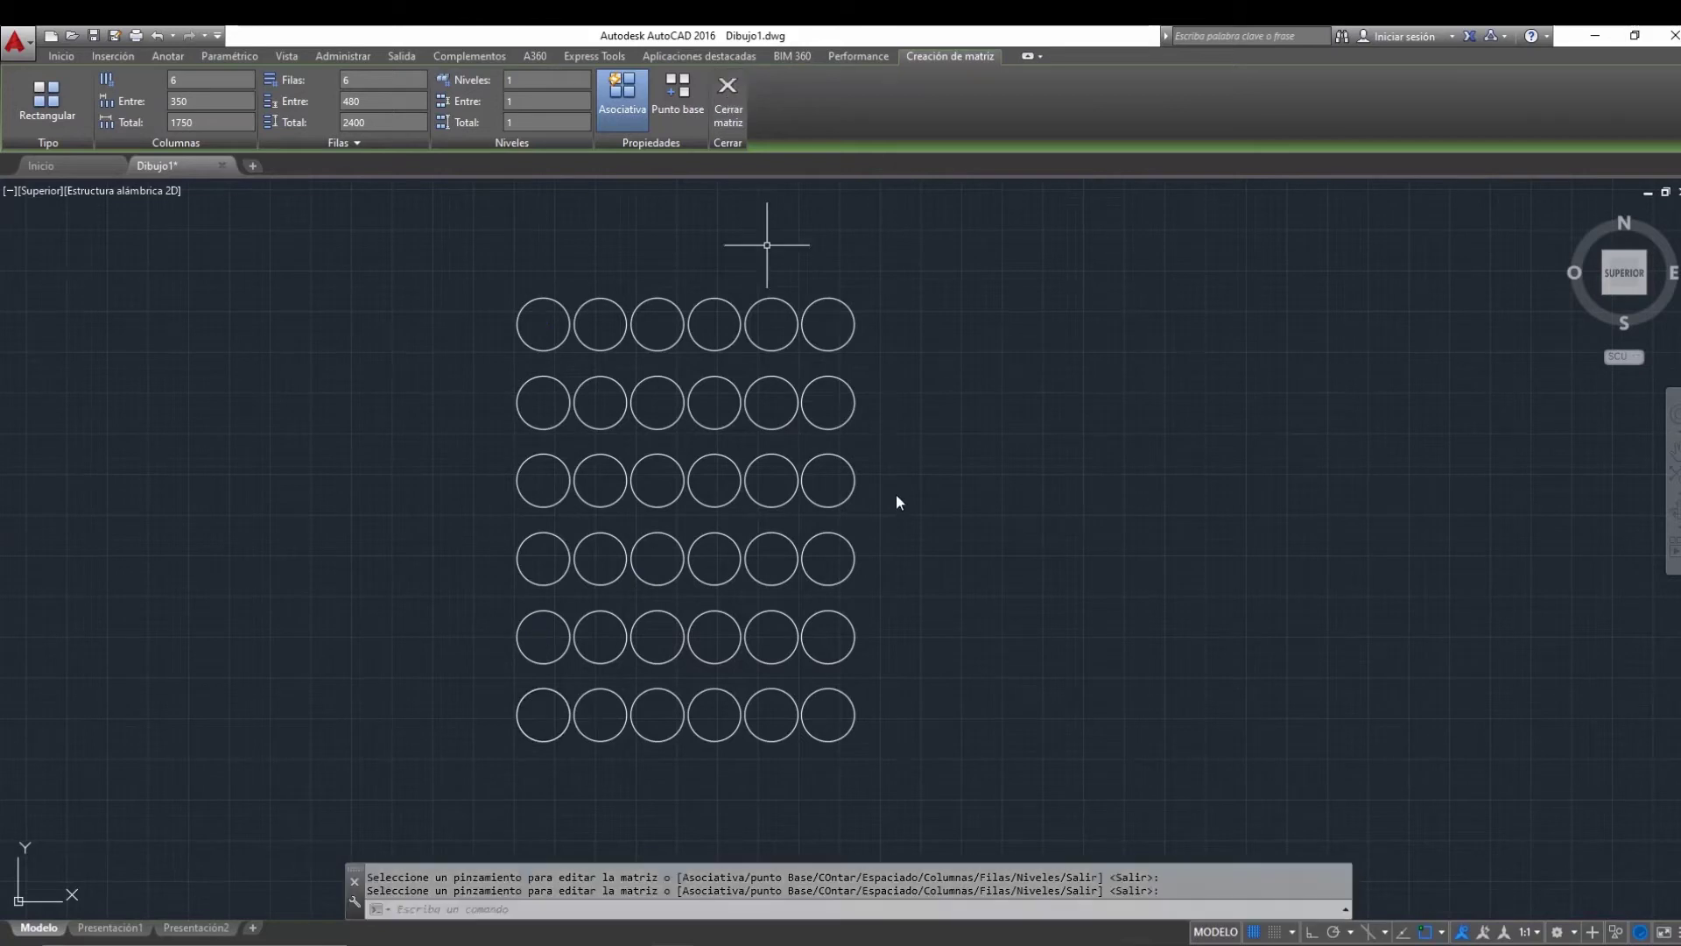
- Select the finished array to inspect it as one object, deselect it, and undo the rectangular array
click(1193, 660)
click(664, 468)
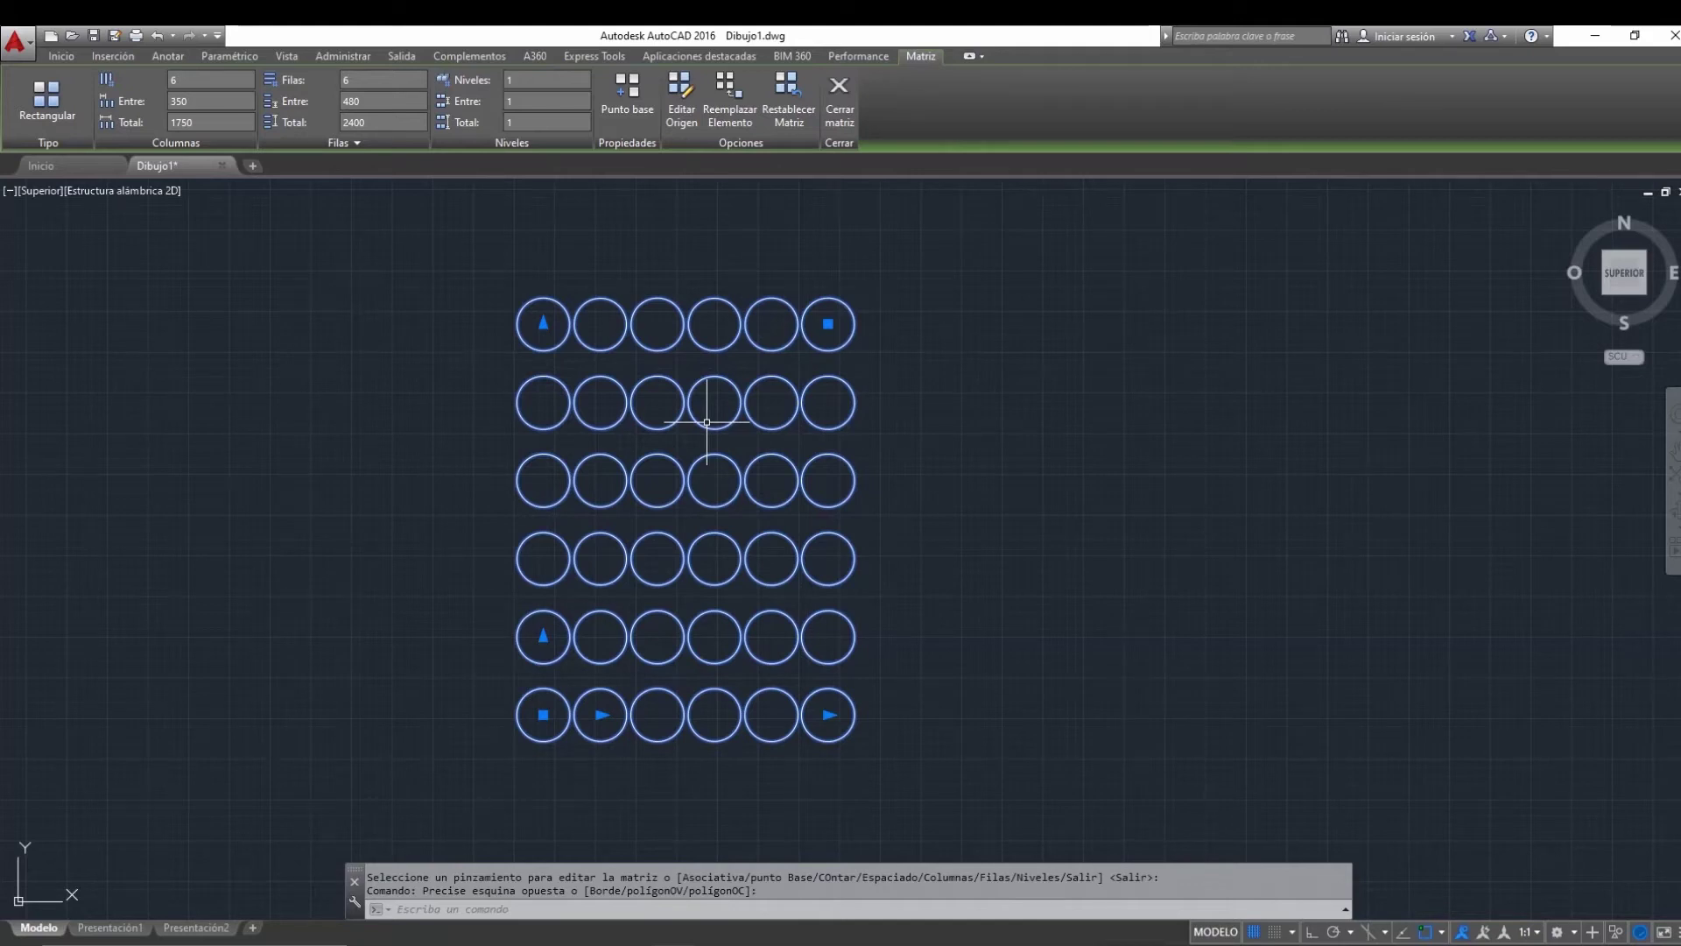
key(Escape)
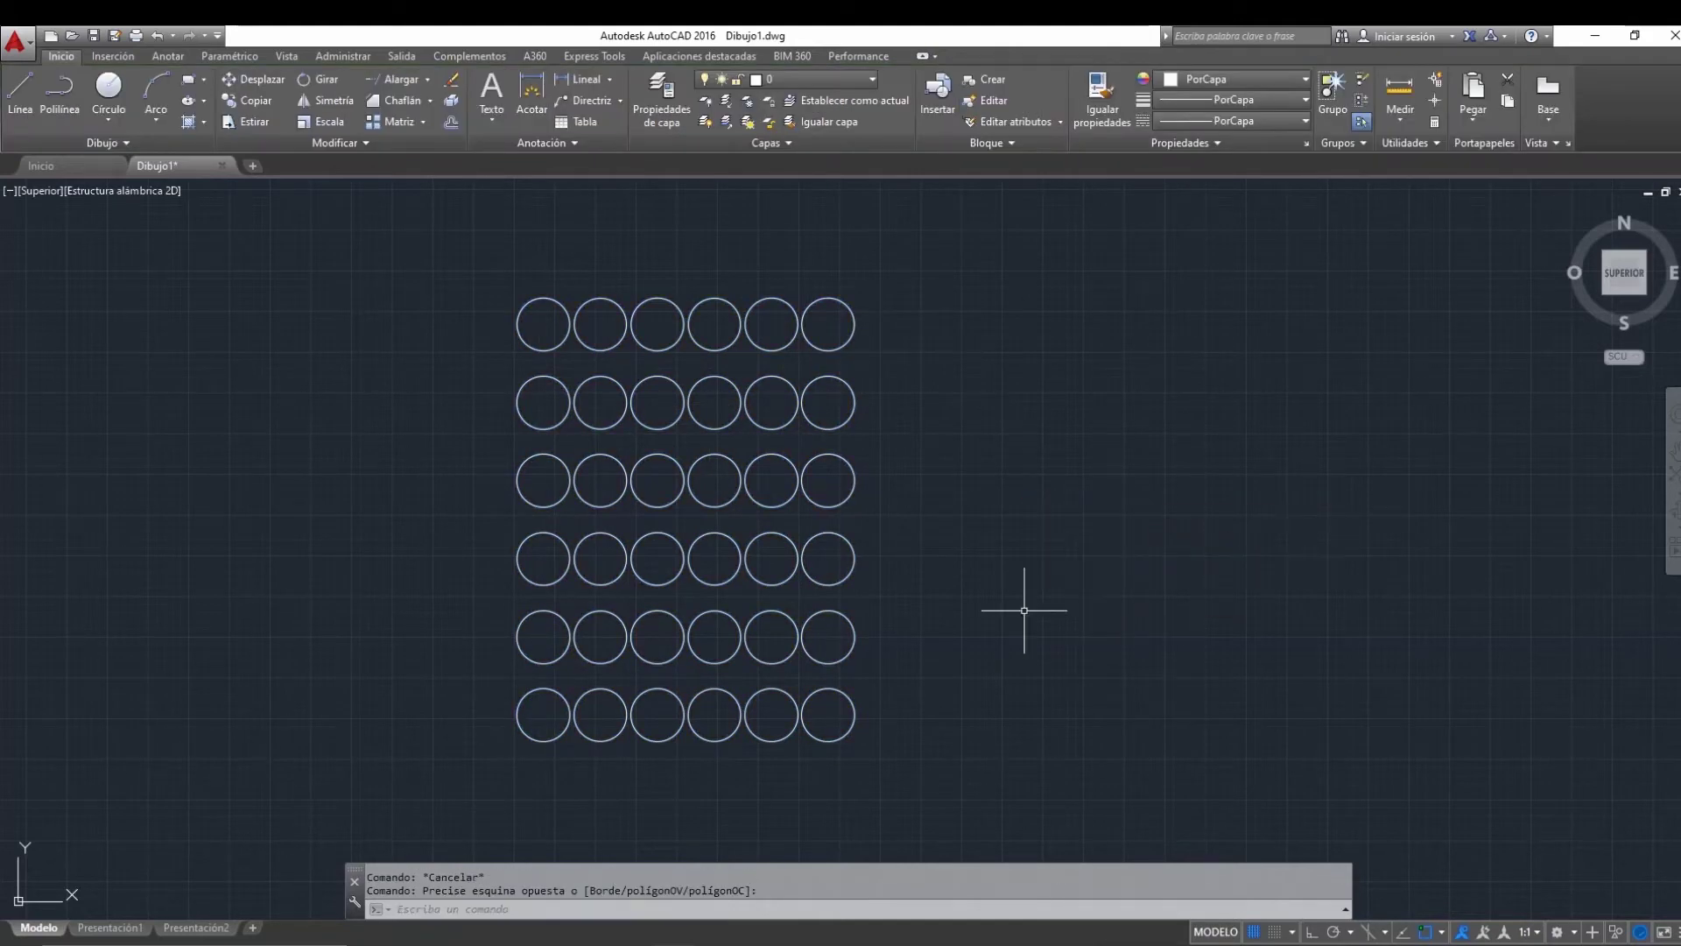
key(ctrl+z)
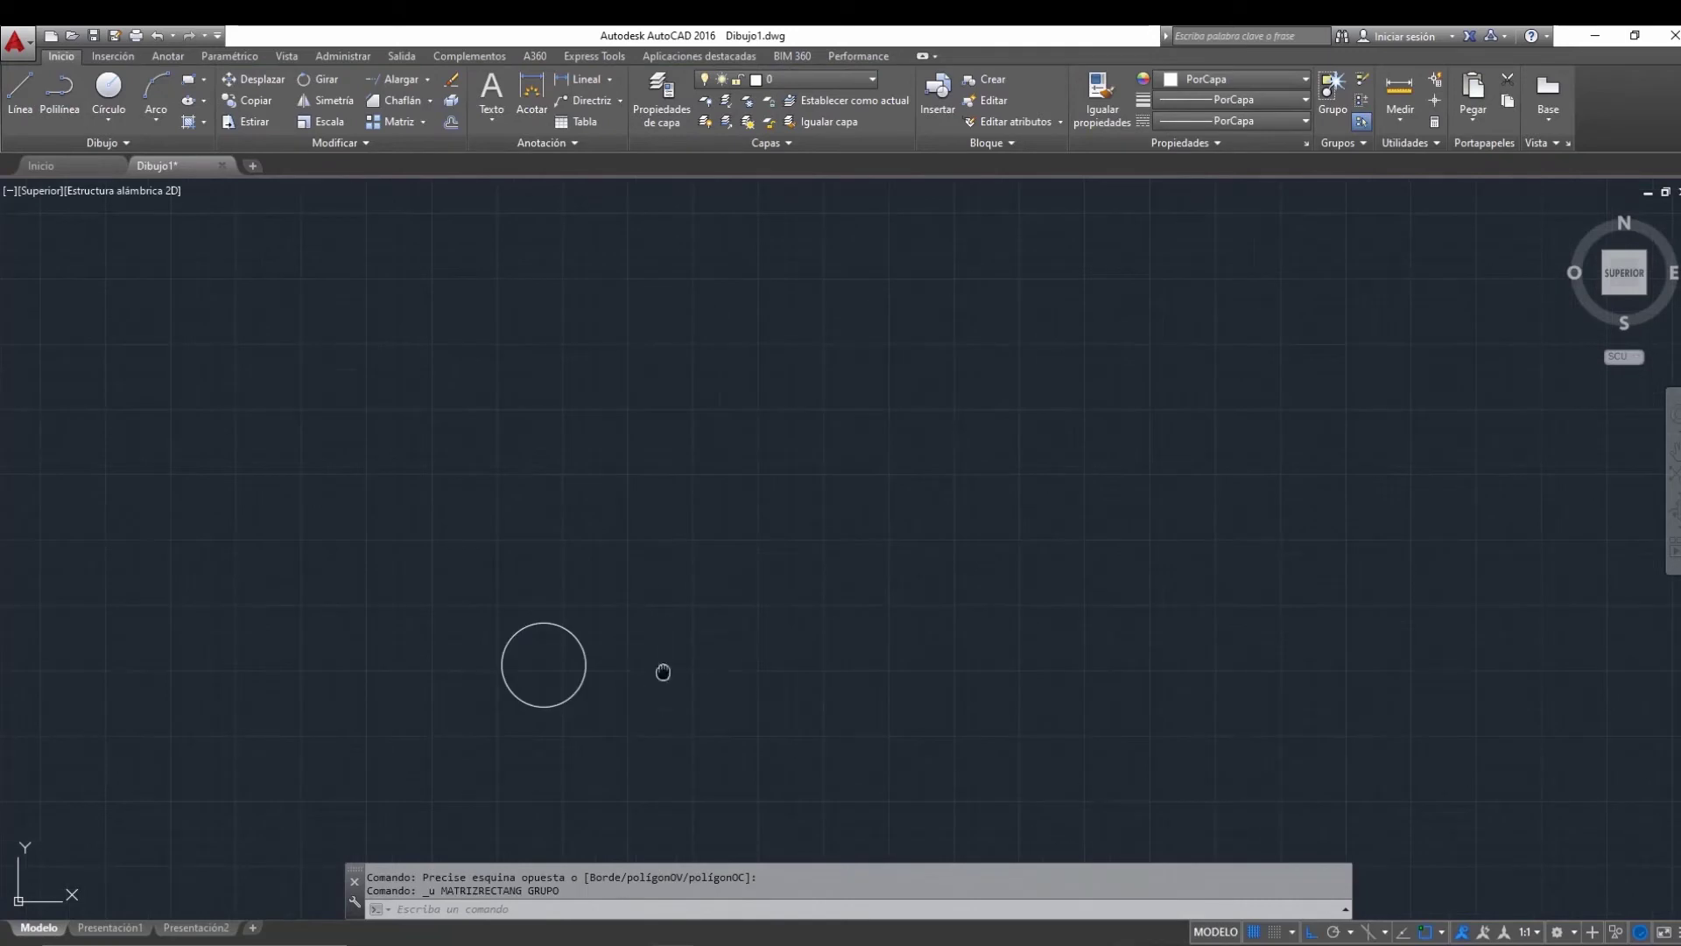
- Draw a wide three-point arc with Ortho off, starting at the circle's center and arching over to an end point at about the same height
middle_drag(665, 676, 678, 636)
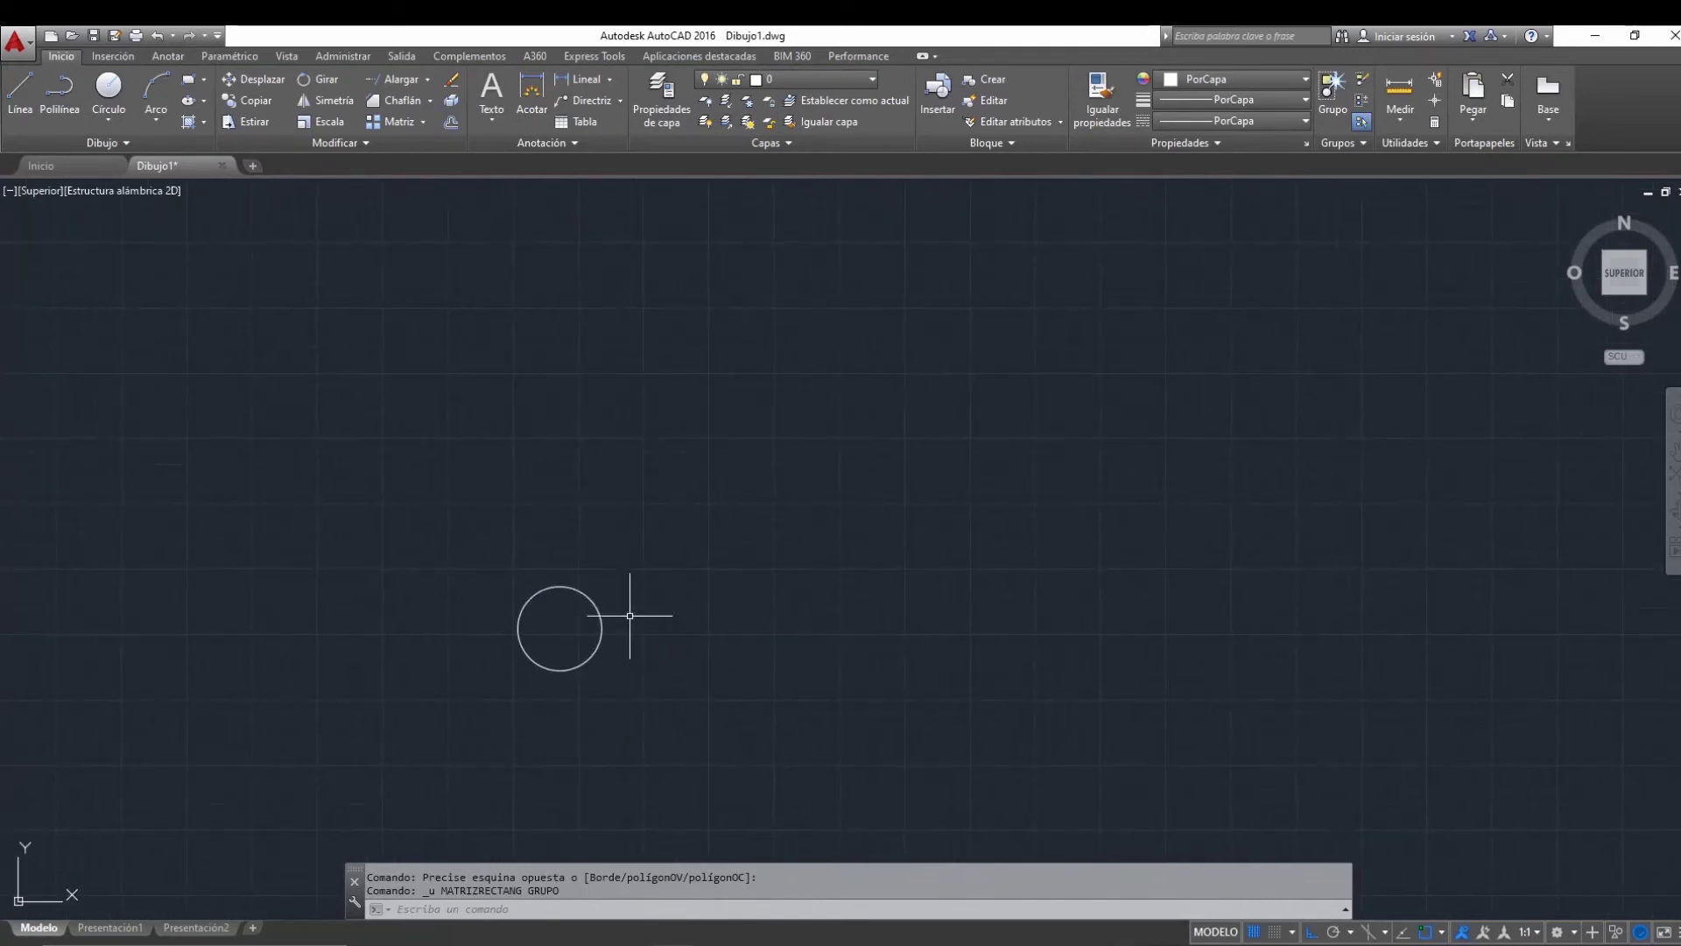
click(422, 123)
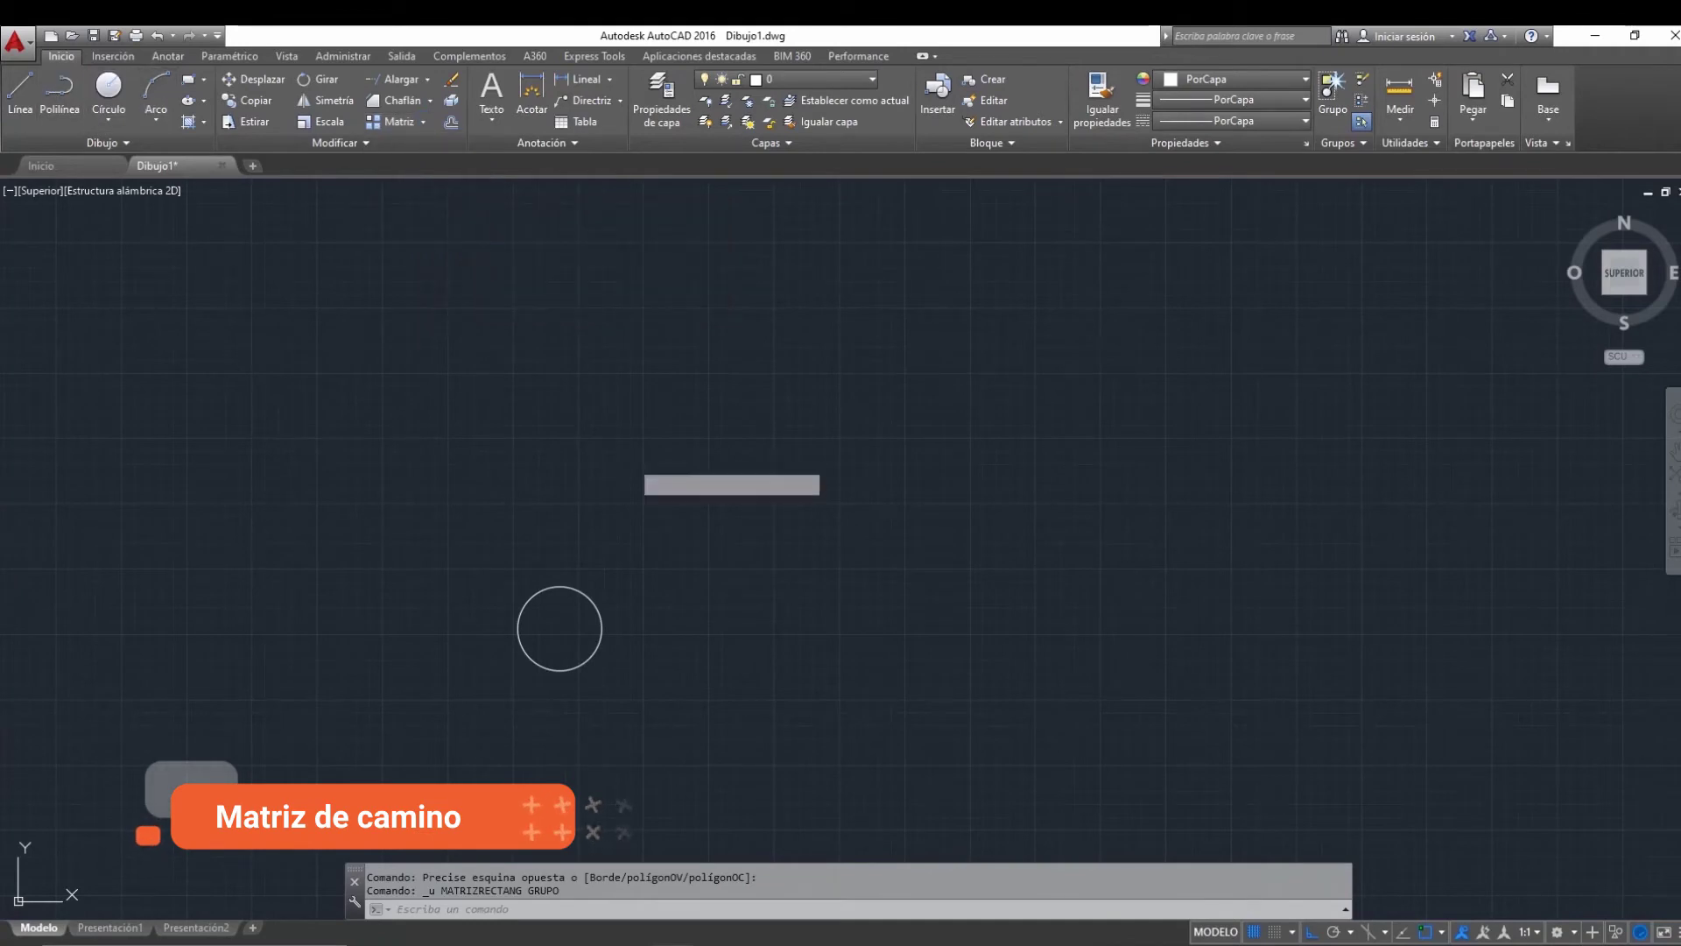
click(141, 93)
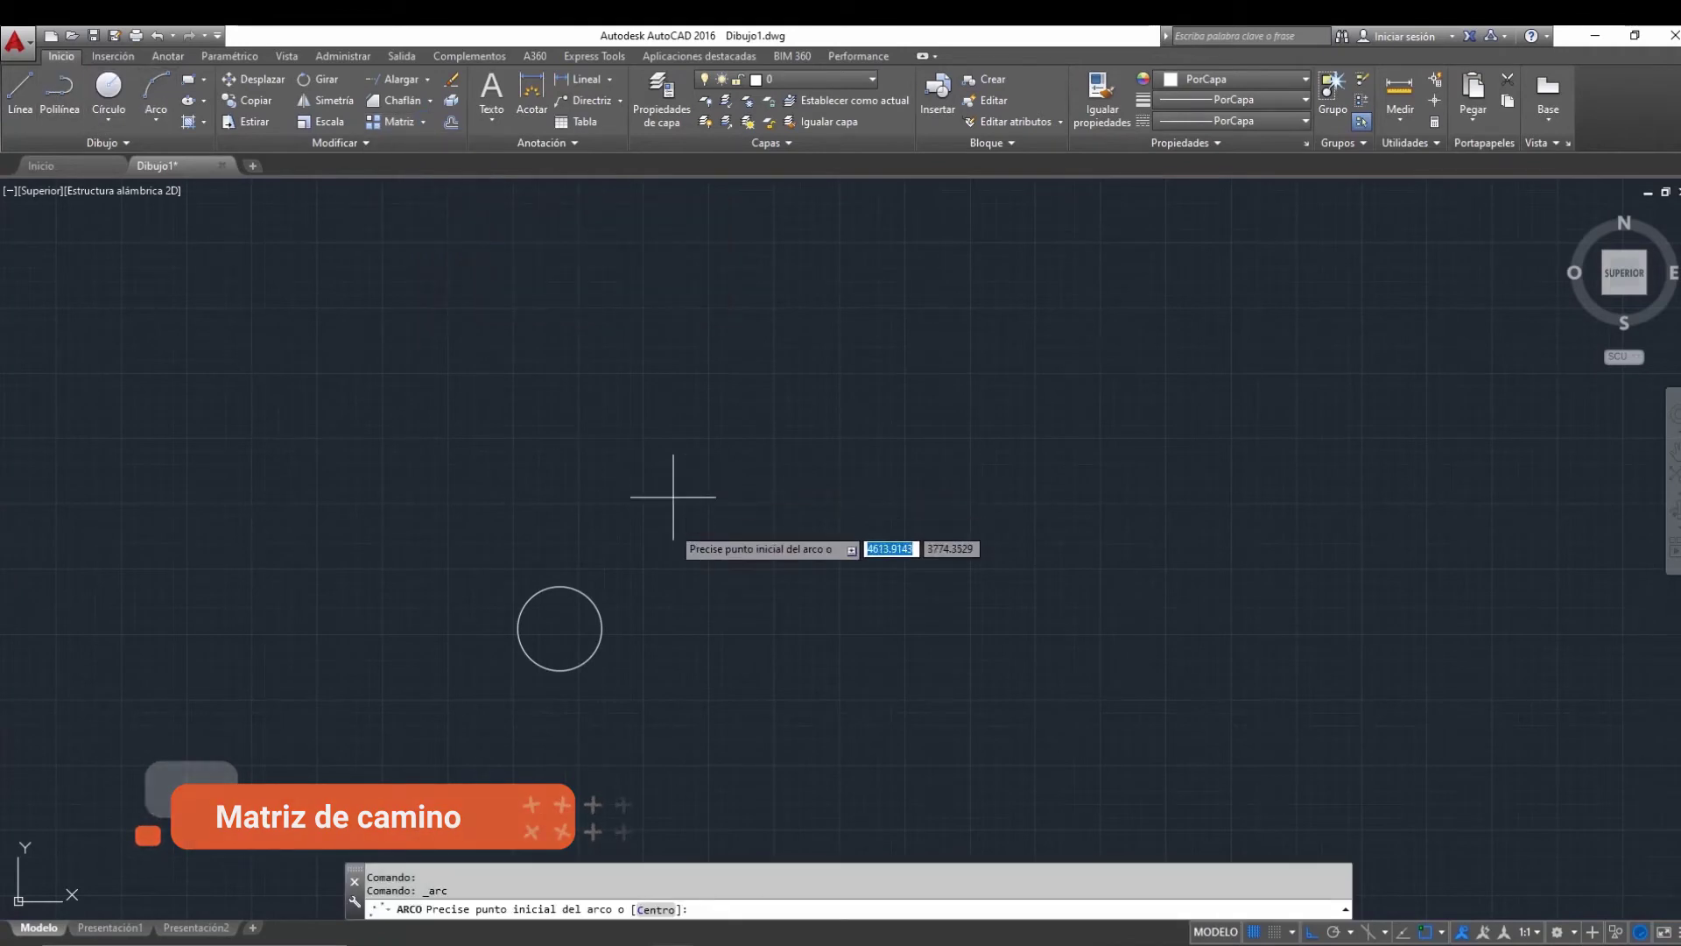
click(558, 628)
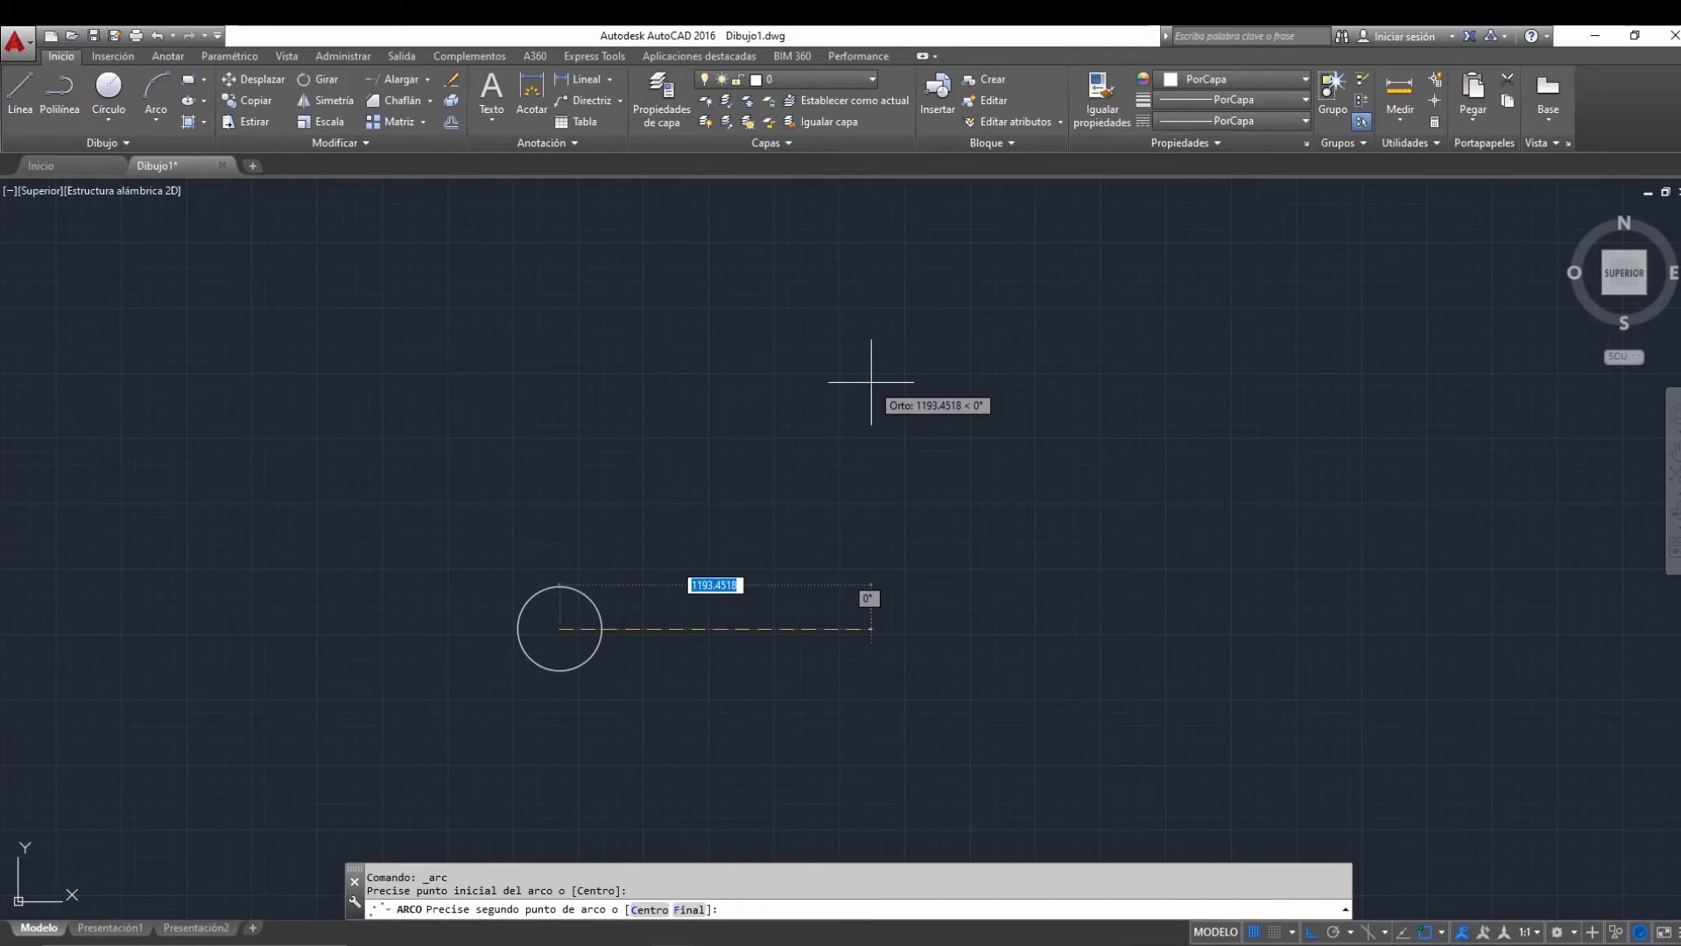
key(F8)
click(865, 304)
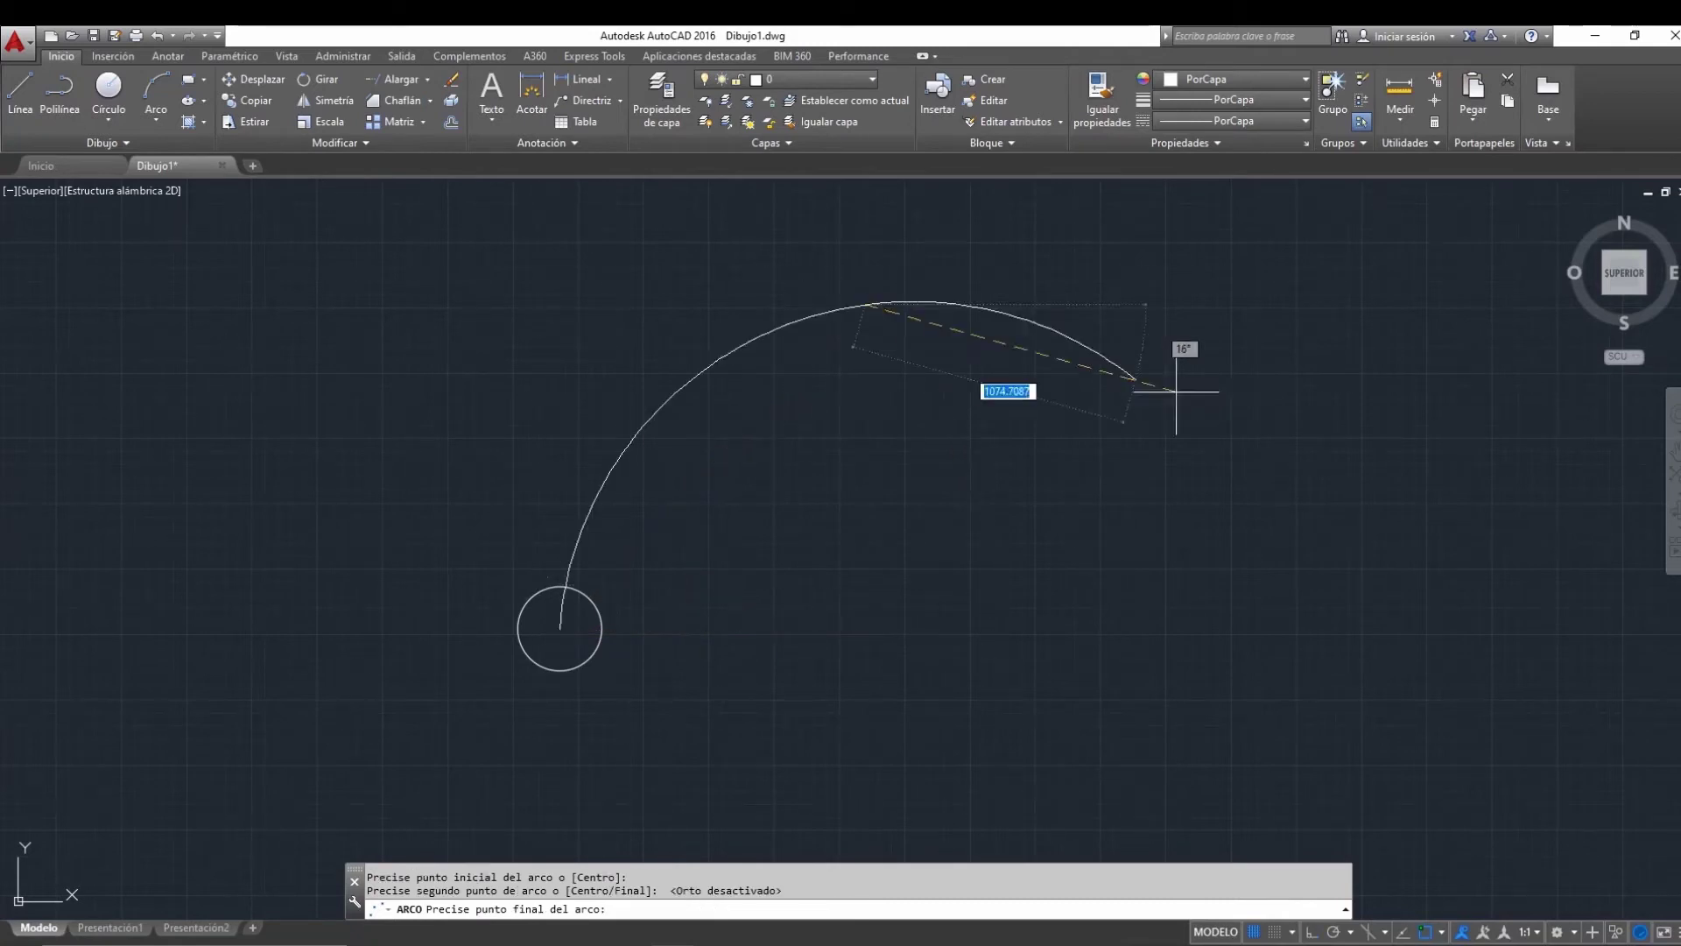
click(1572, 610)
scroll(1179, 552, down, 3)
middle_drag(1178, 551, 1071, 559)
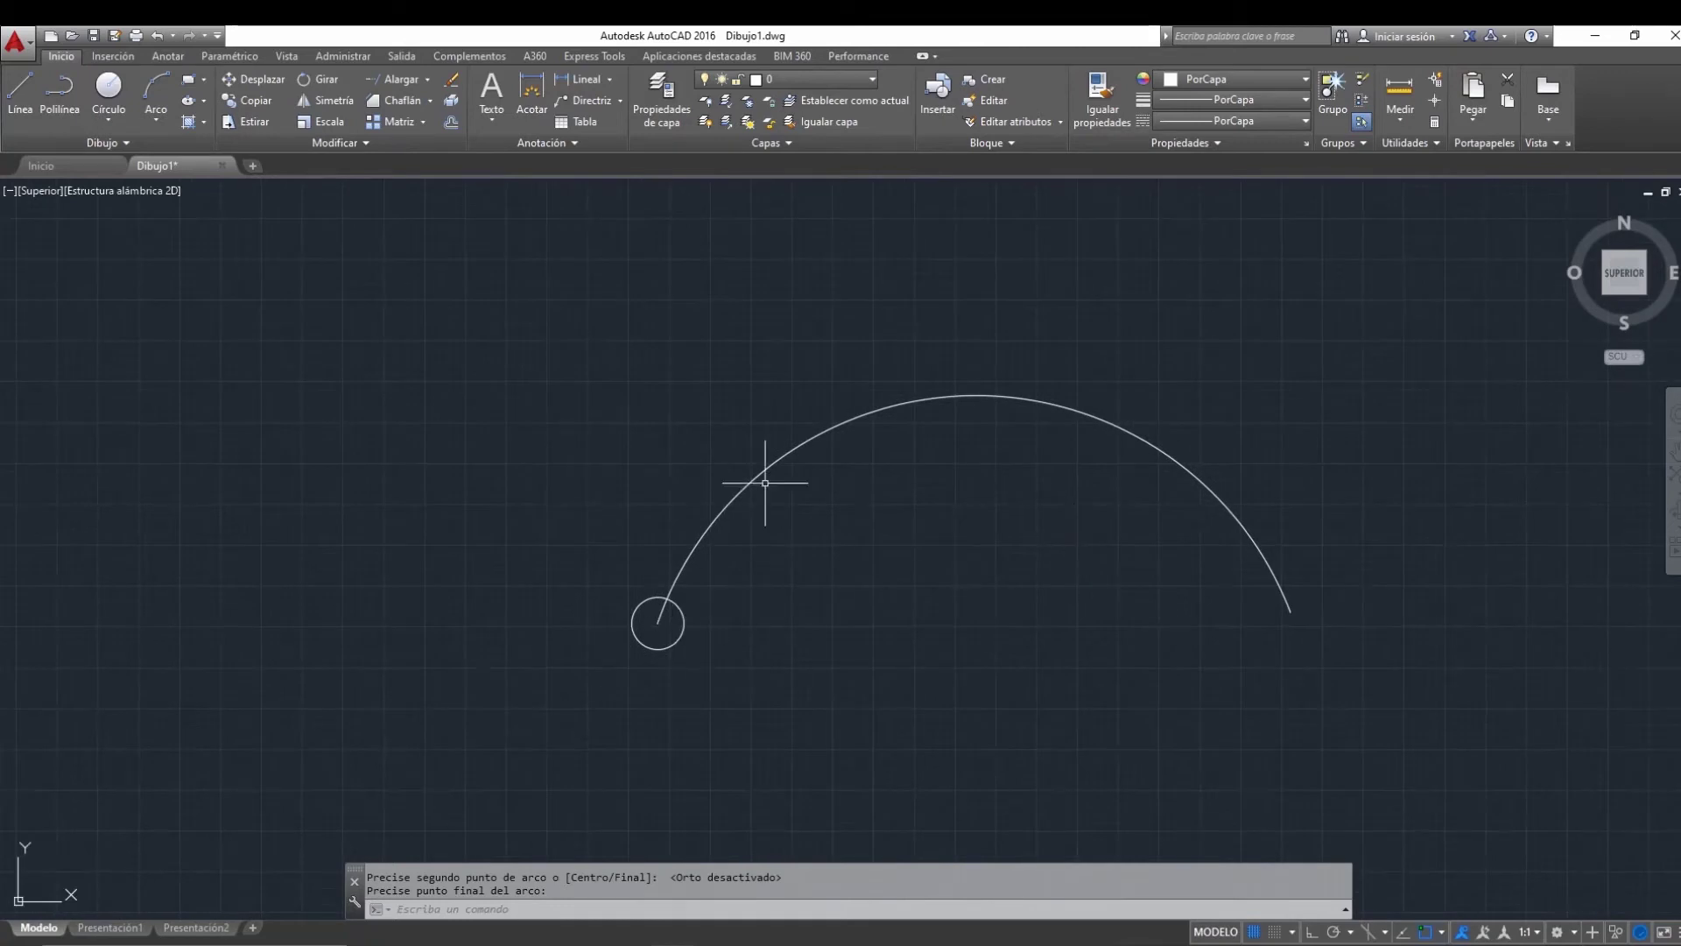
middle_drag(1286, 562, 1185, 577)
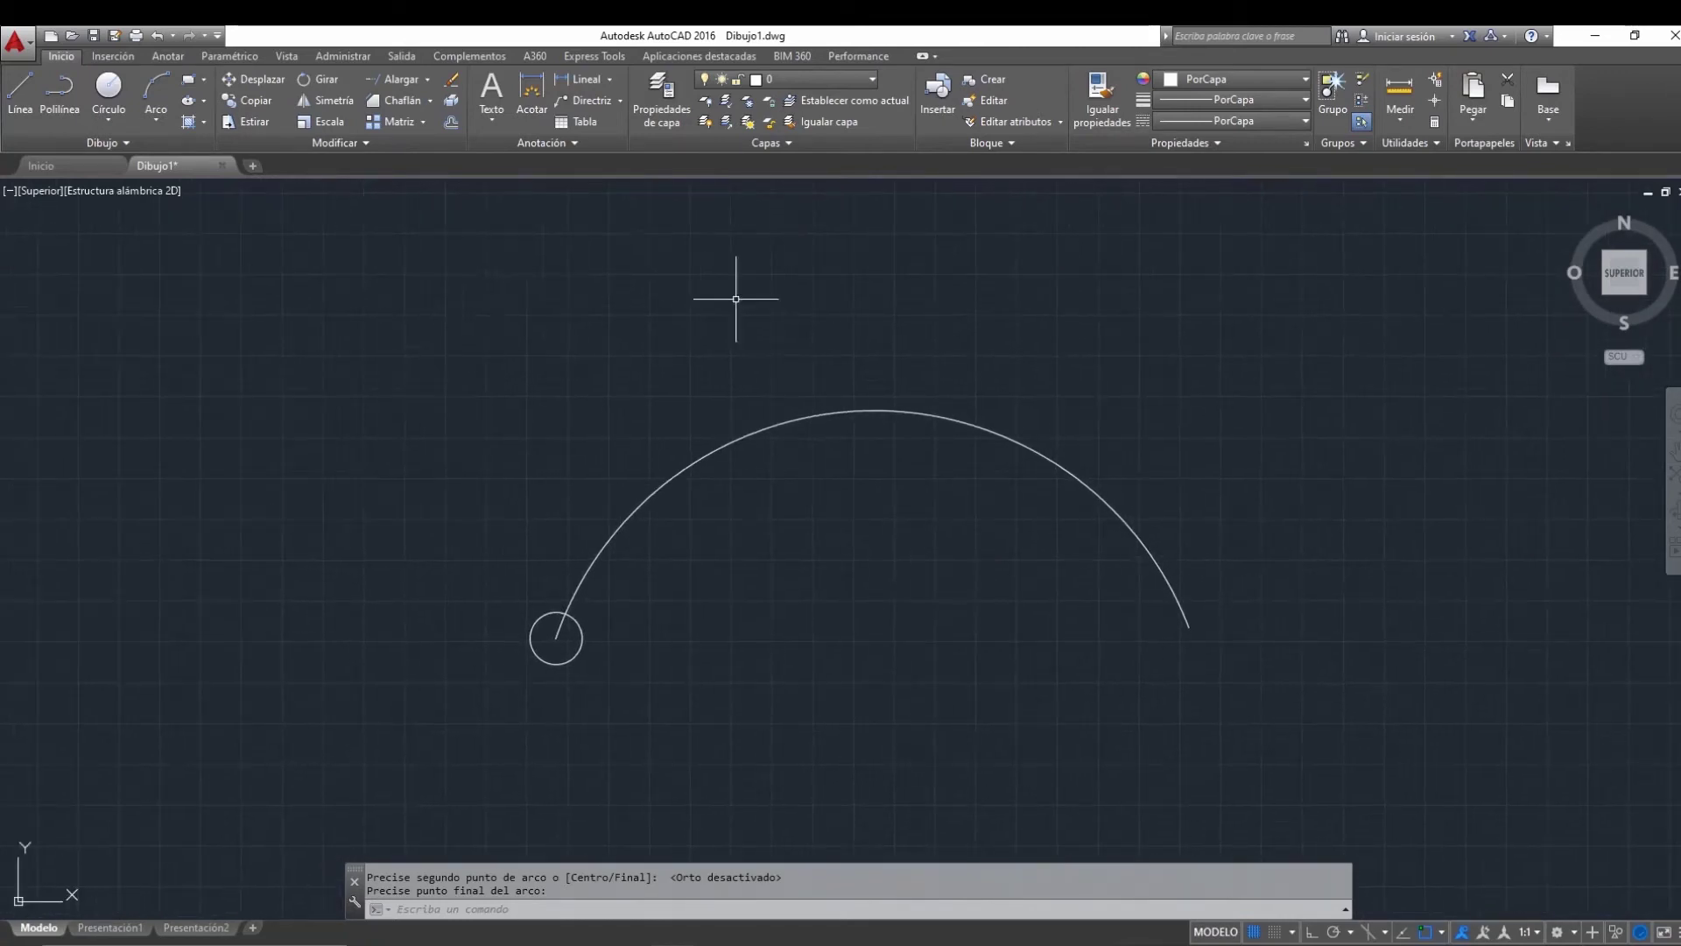
- Create a path array of the circle, using the large arc as the path curve
click(423, 121)
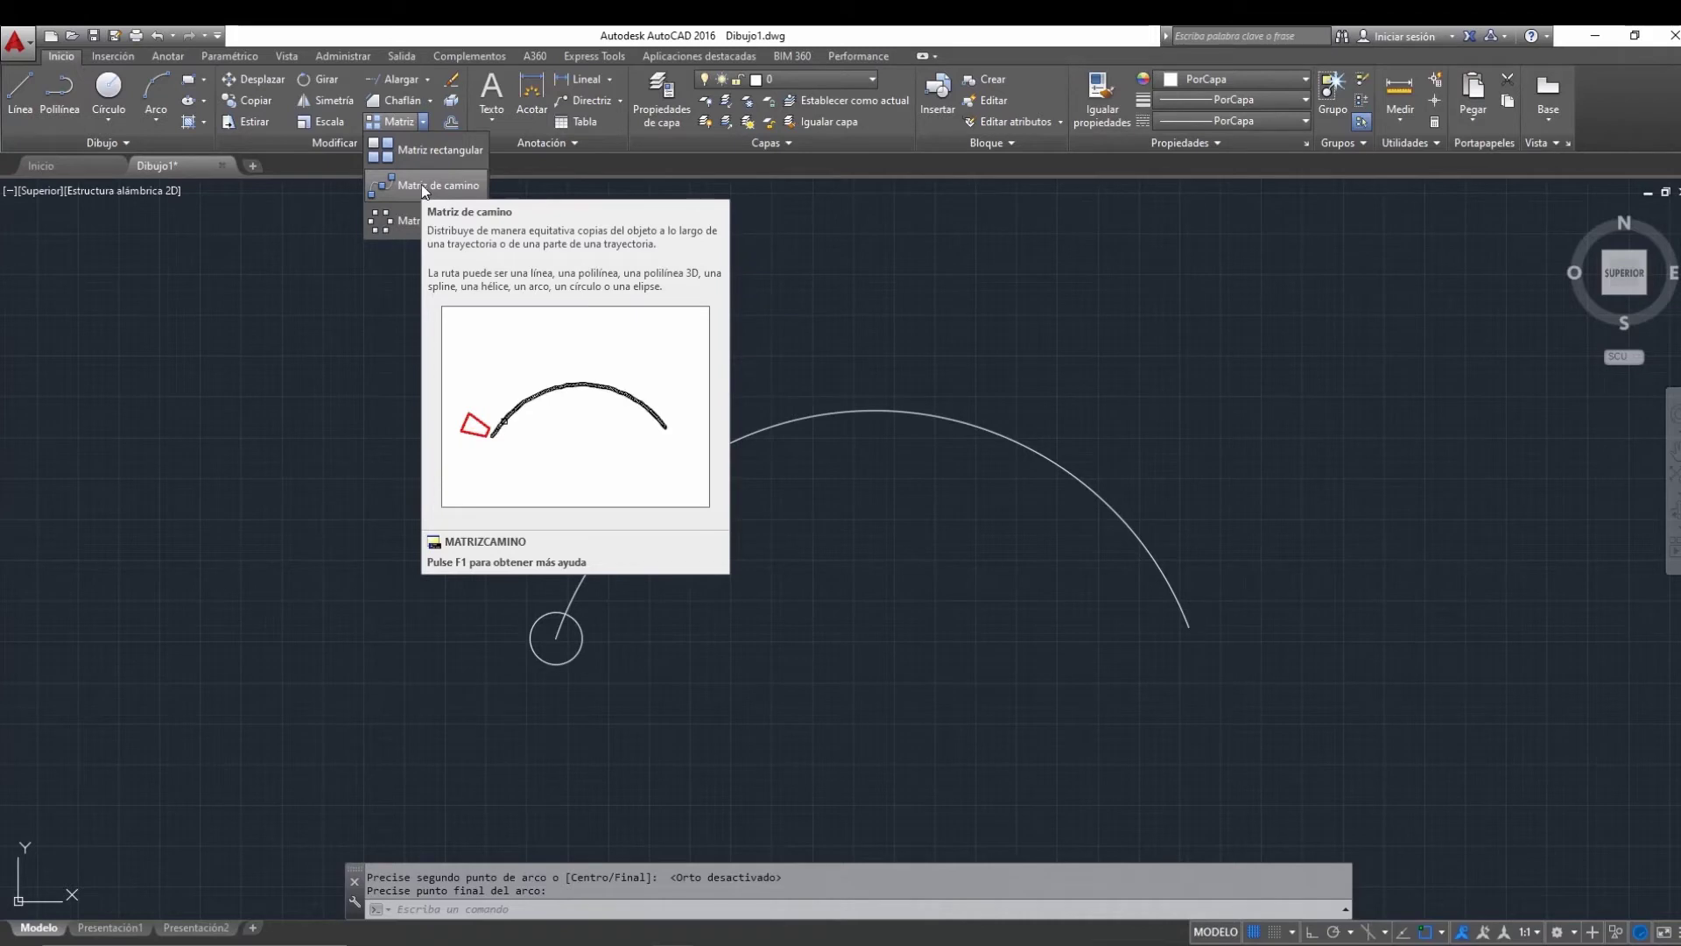
key(Escape)
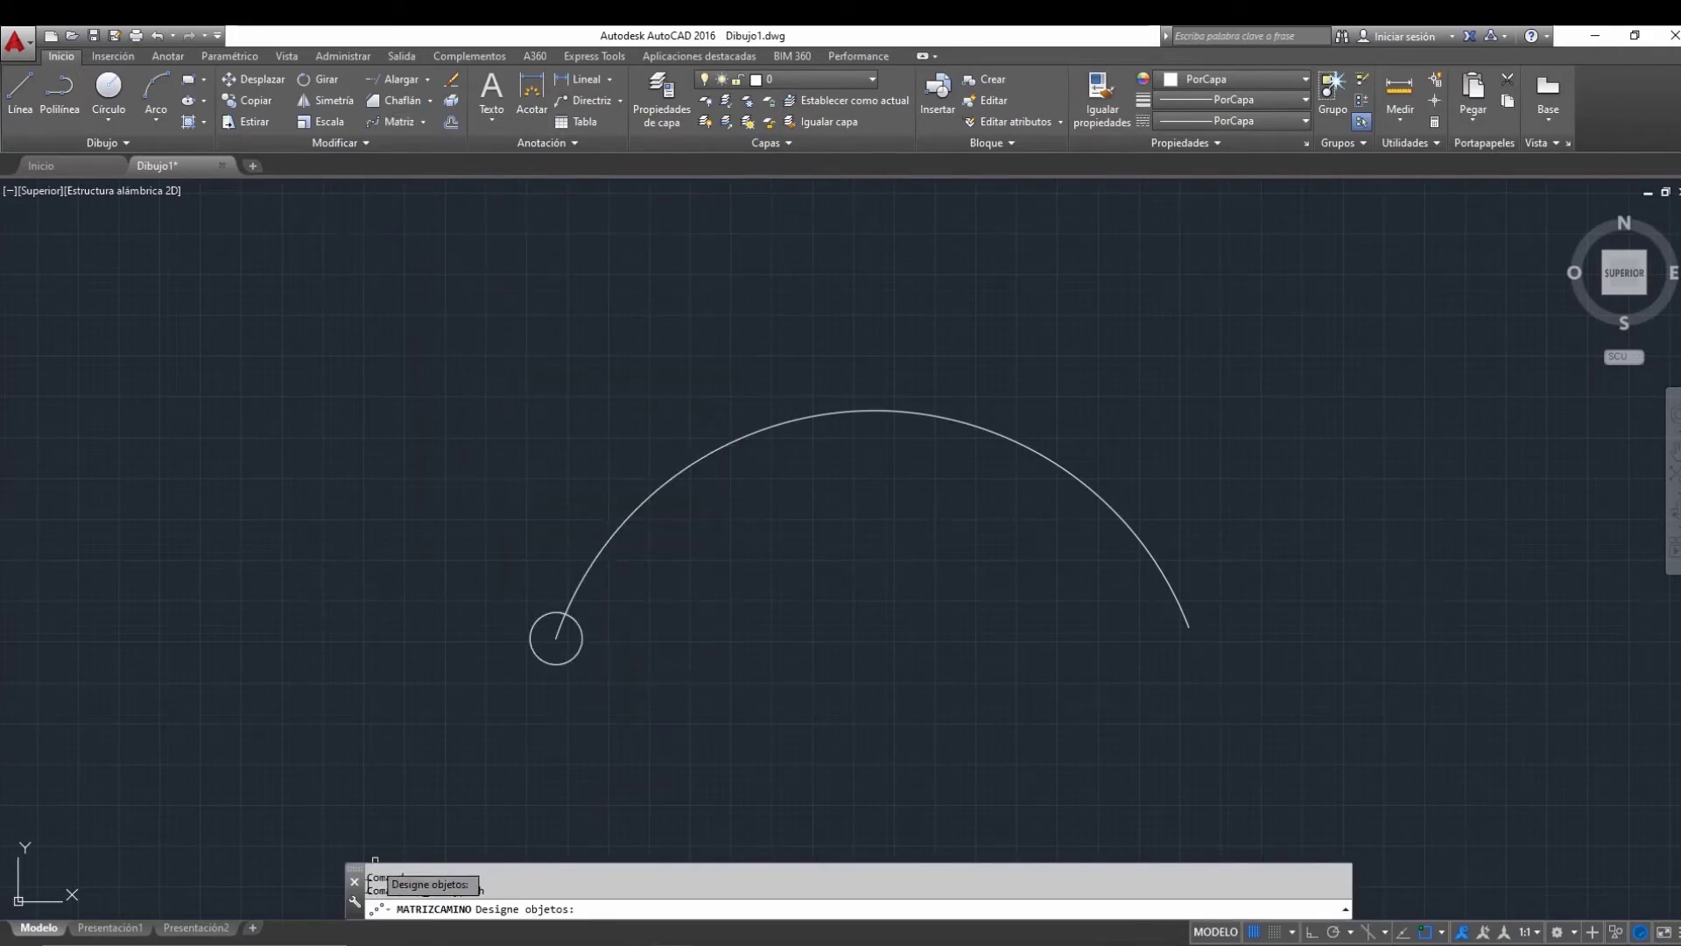
click(574, 657)
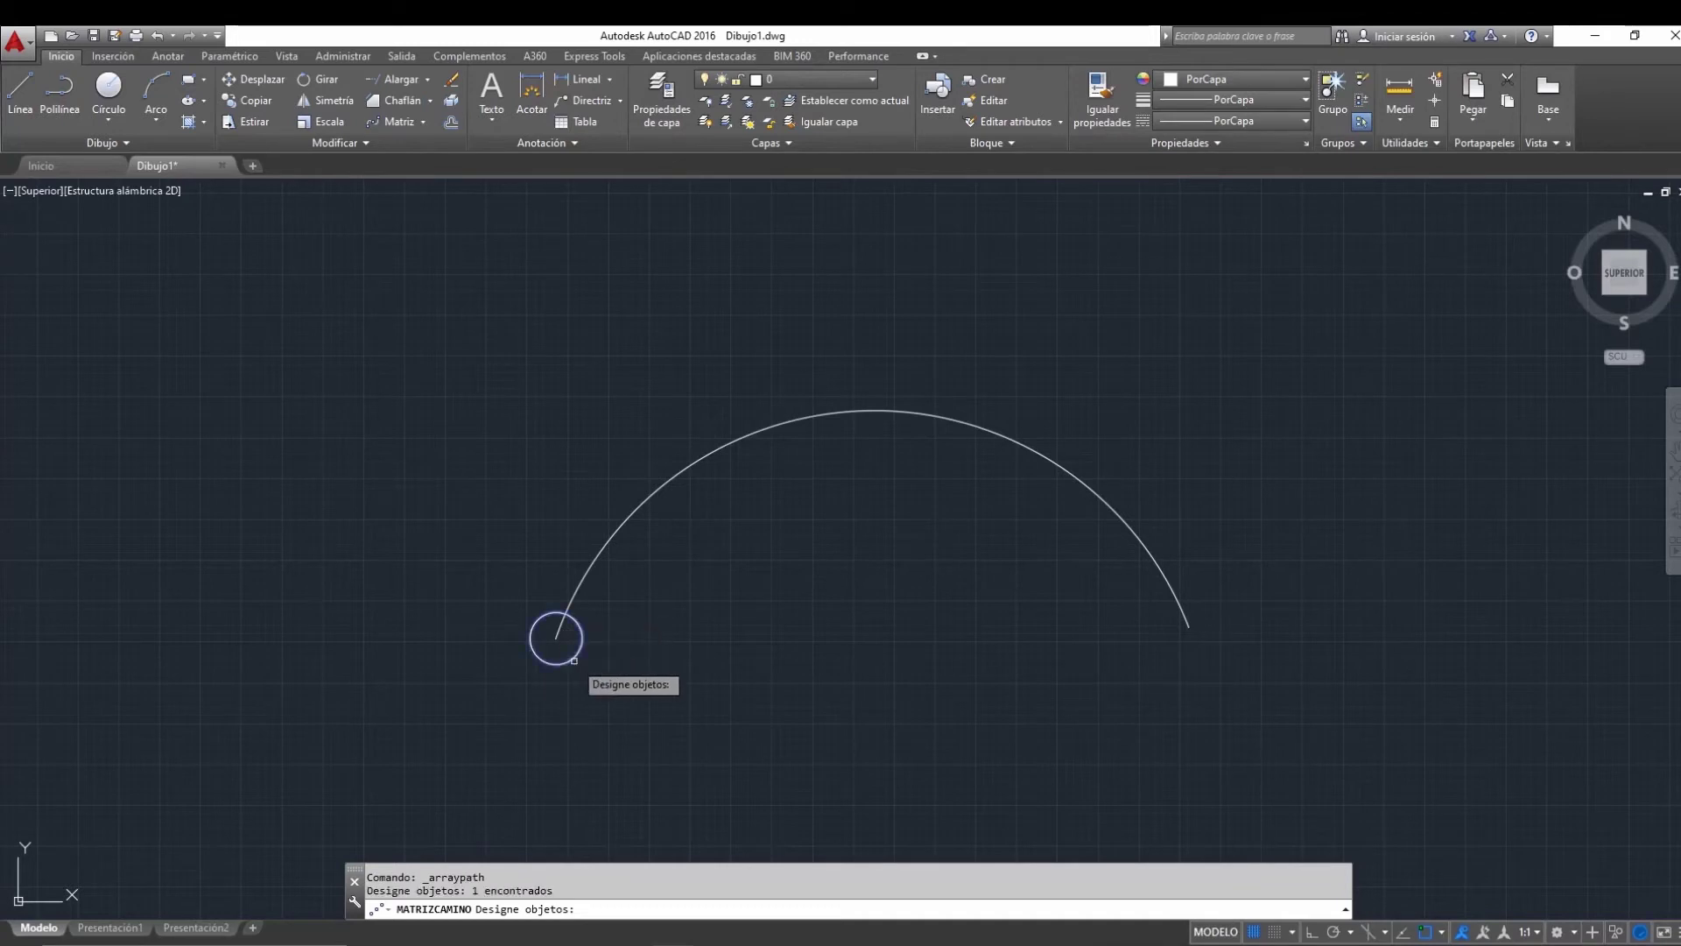
key(Return)
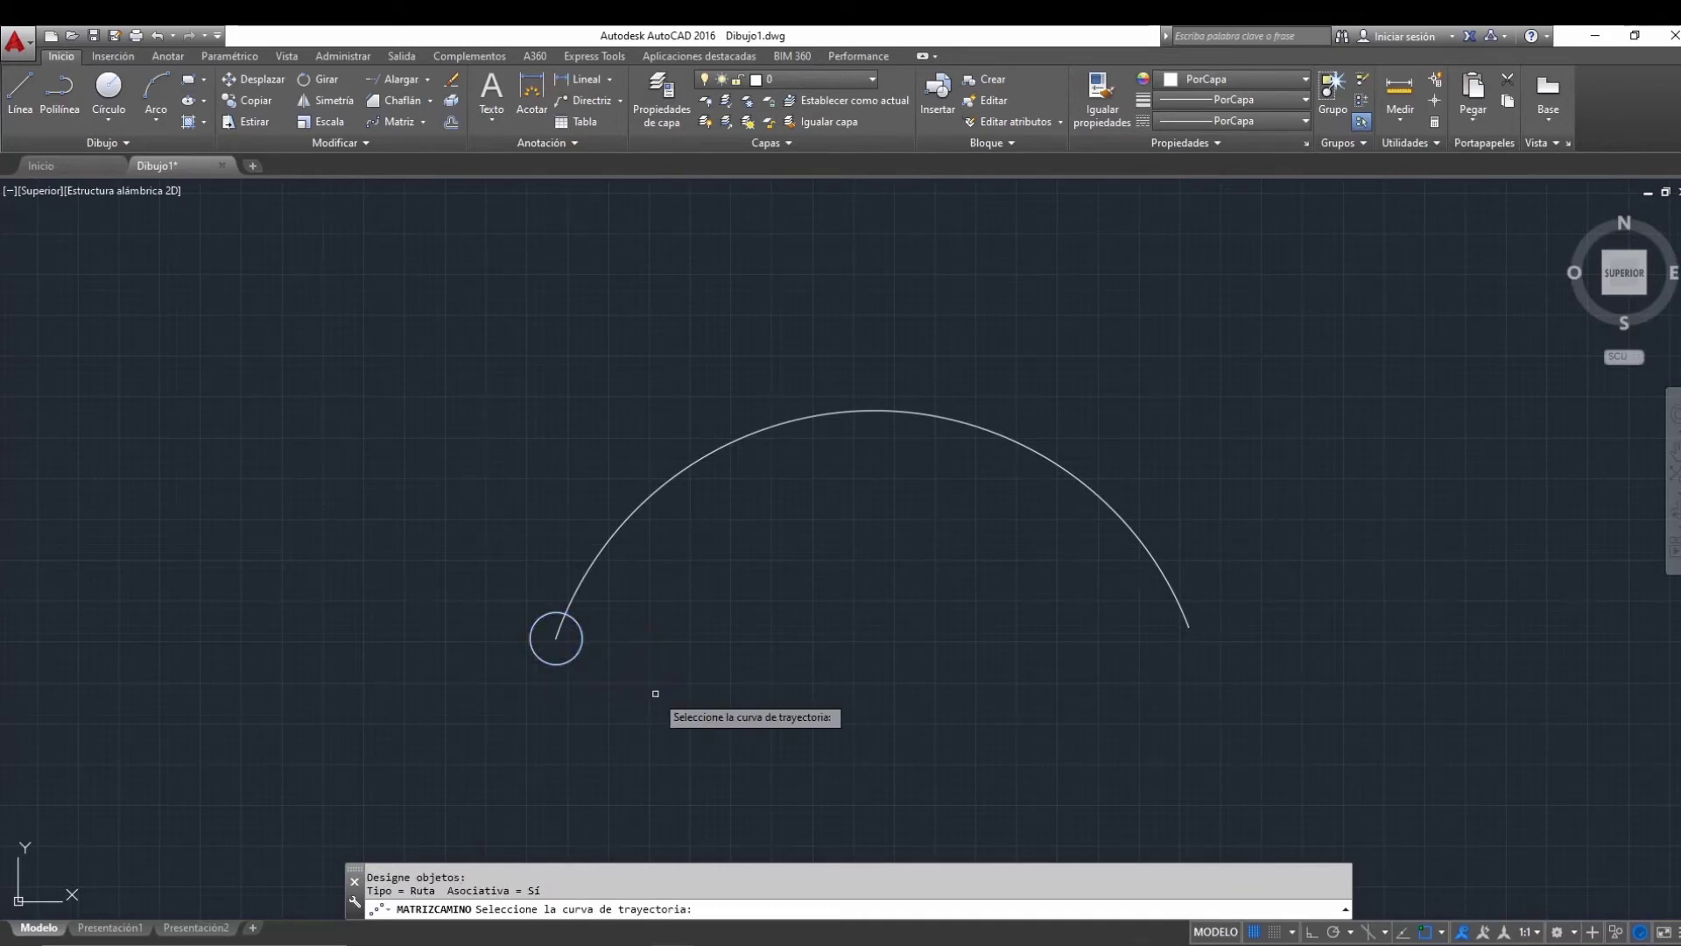
click(595, 558)
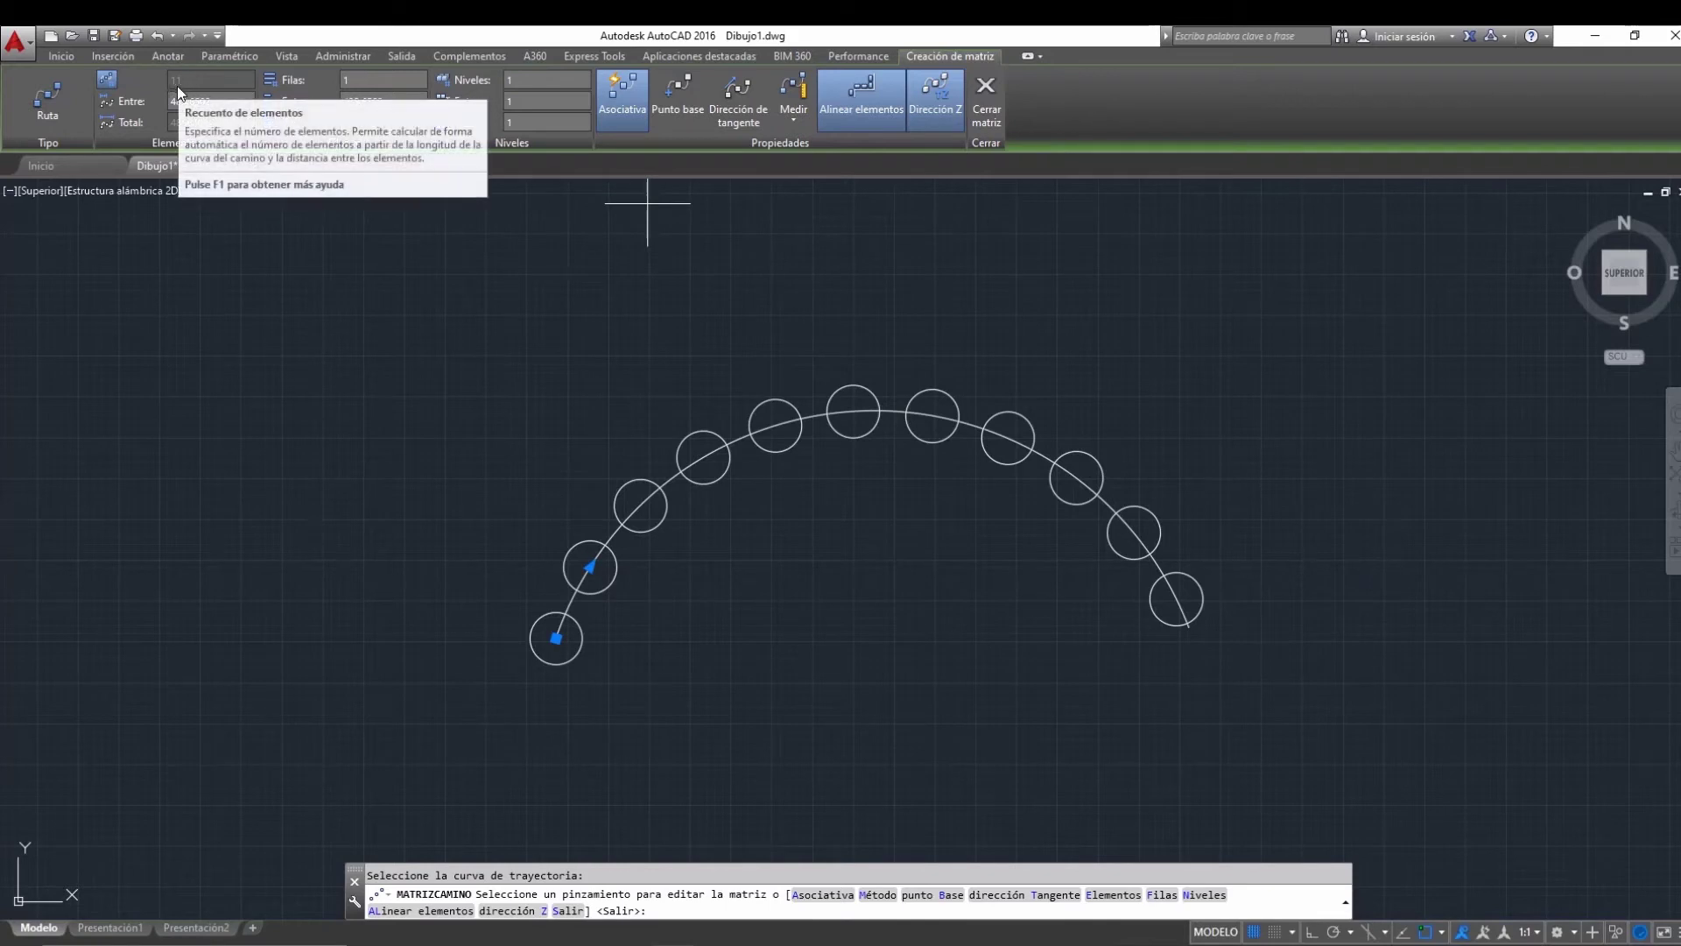
- Set the path array's item spacing to 300, and change it to 500
click(213, 101)
text(300)
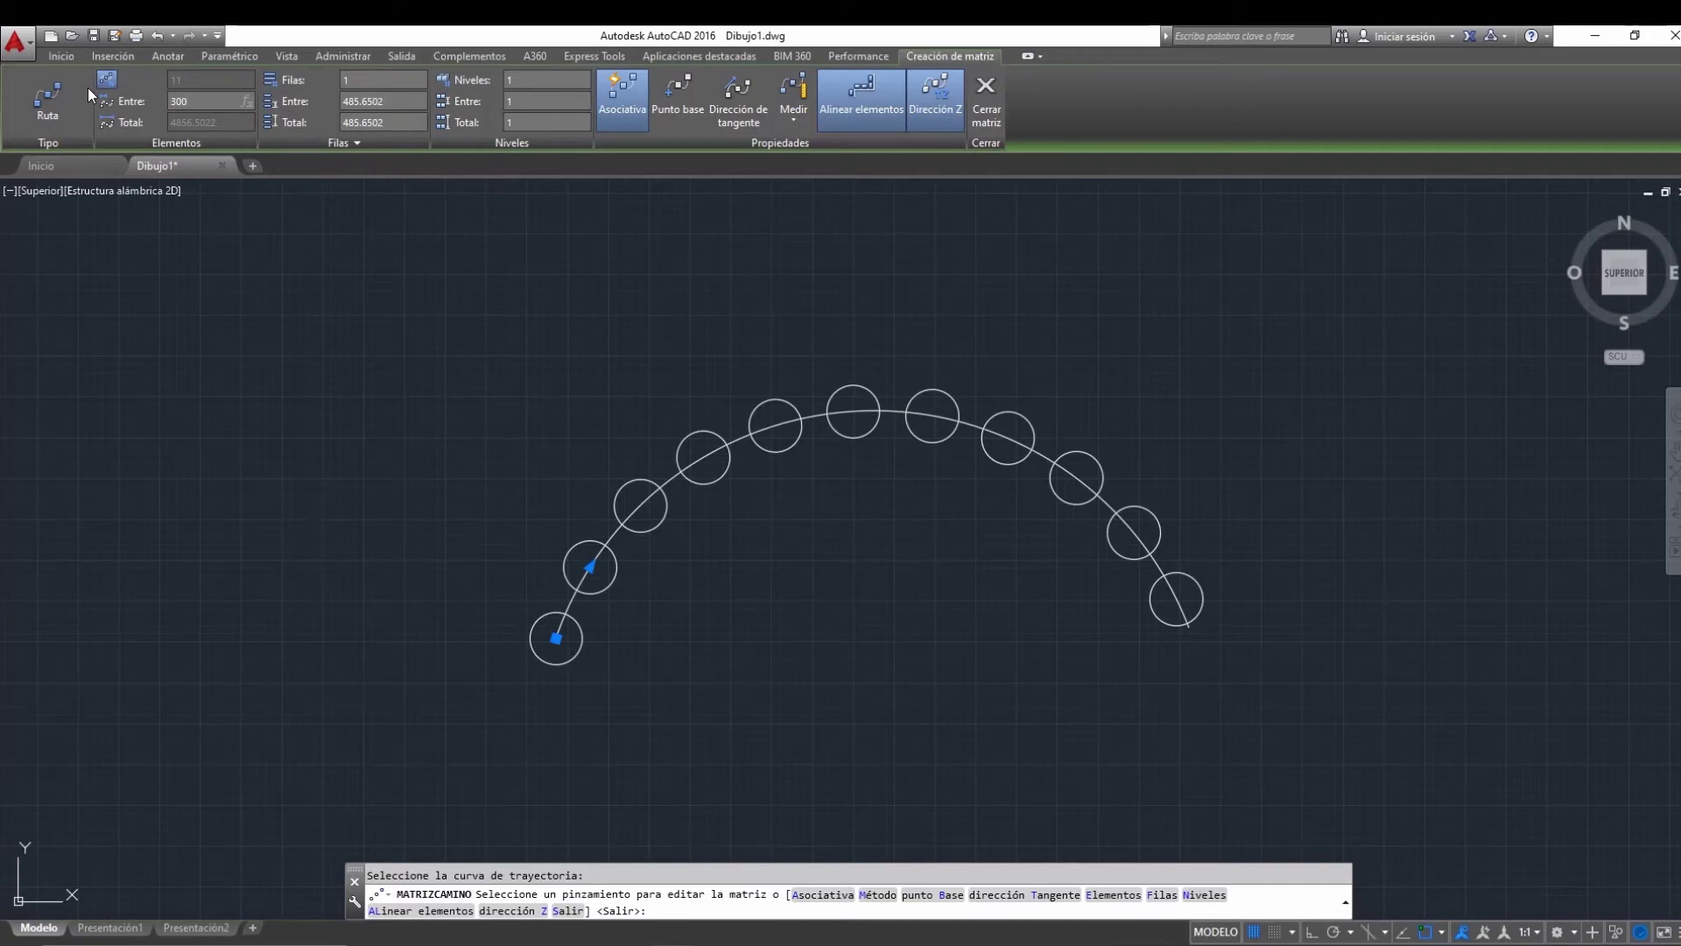
key(Return)
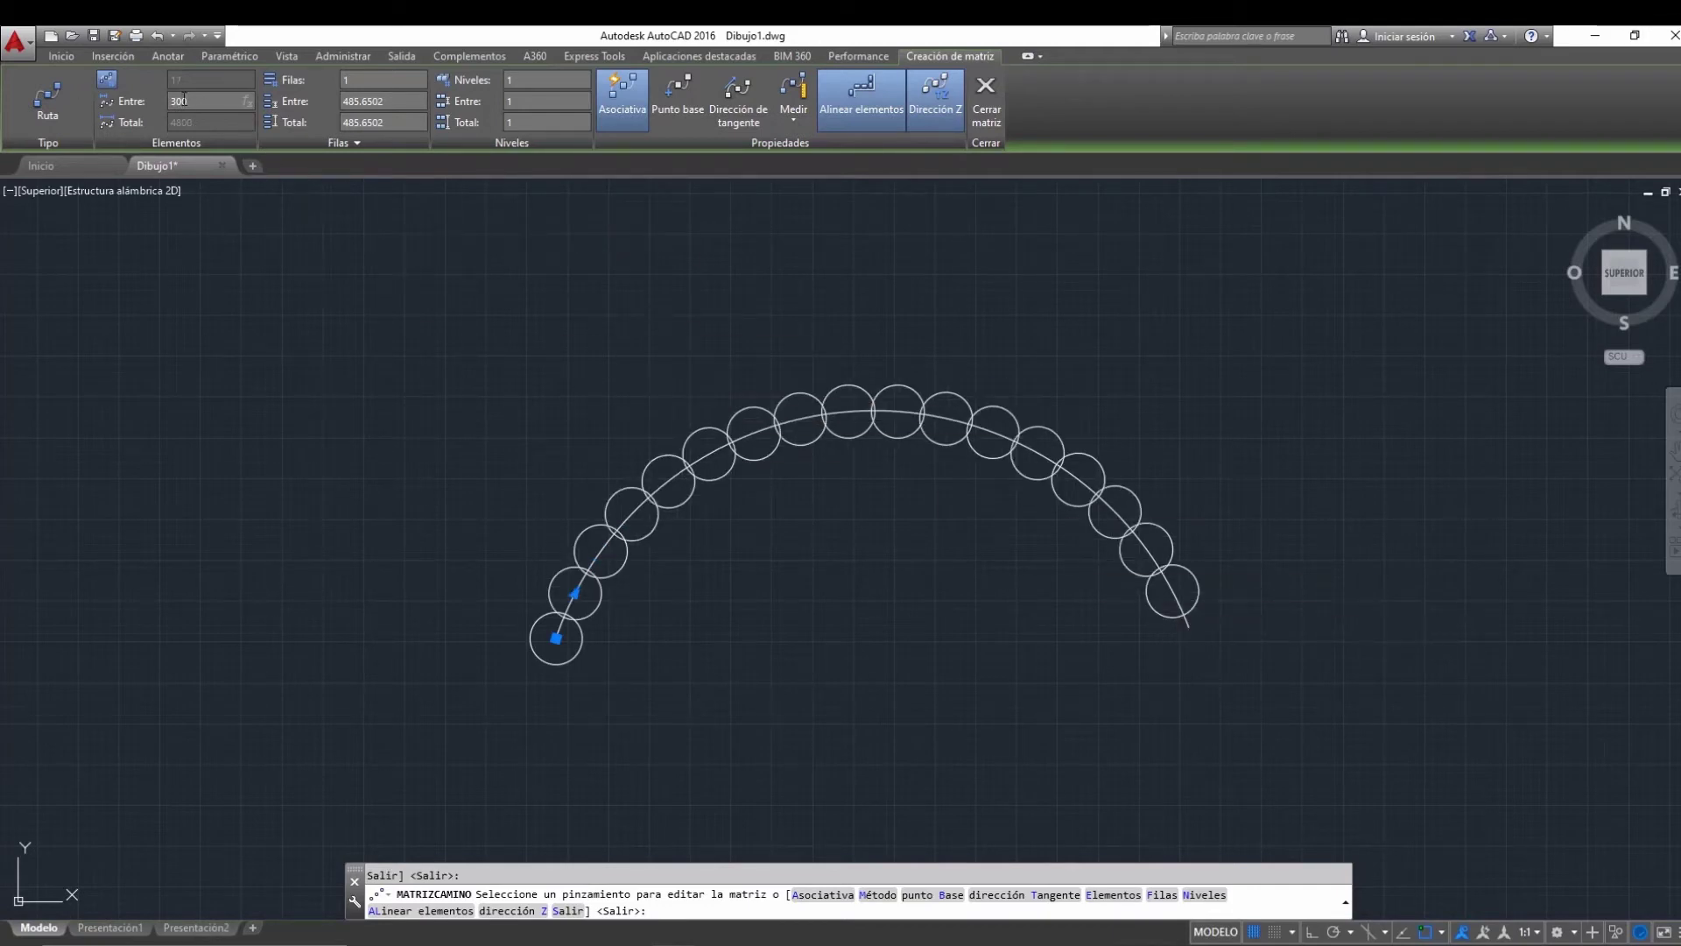
text(500)
key(Return)
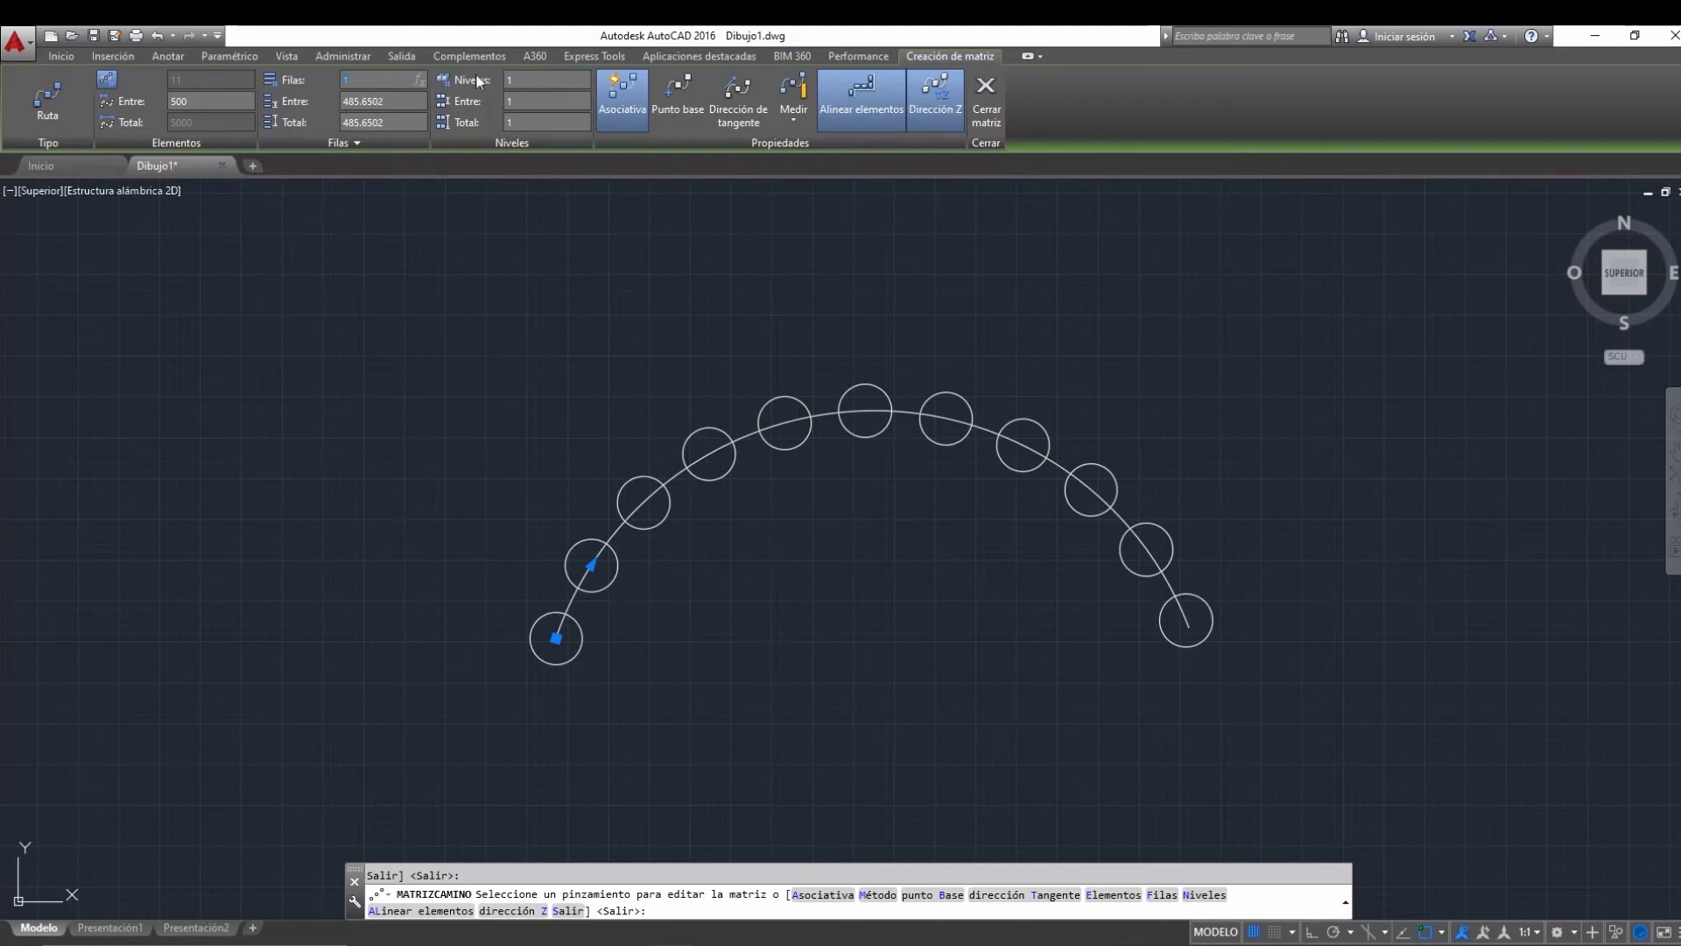
- Set the path array's number of rows to 2 and its row spacing to 500
text(2)
key(Return)
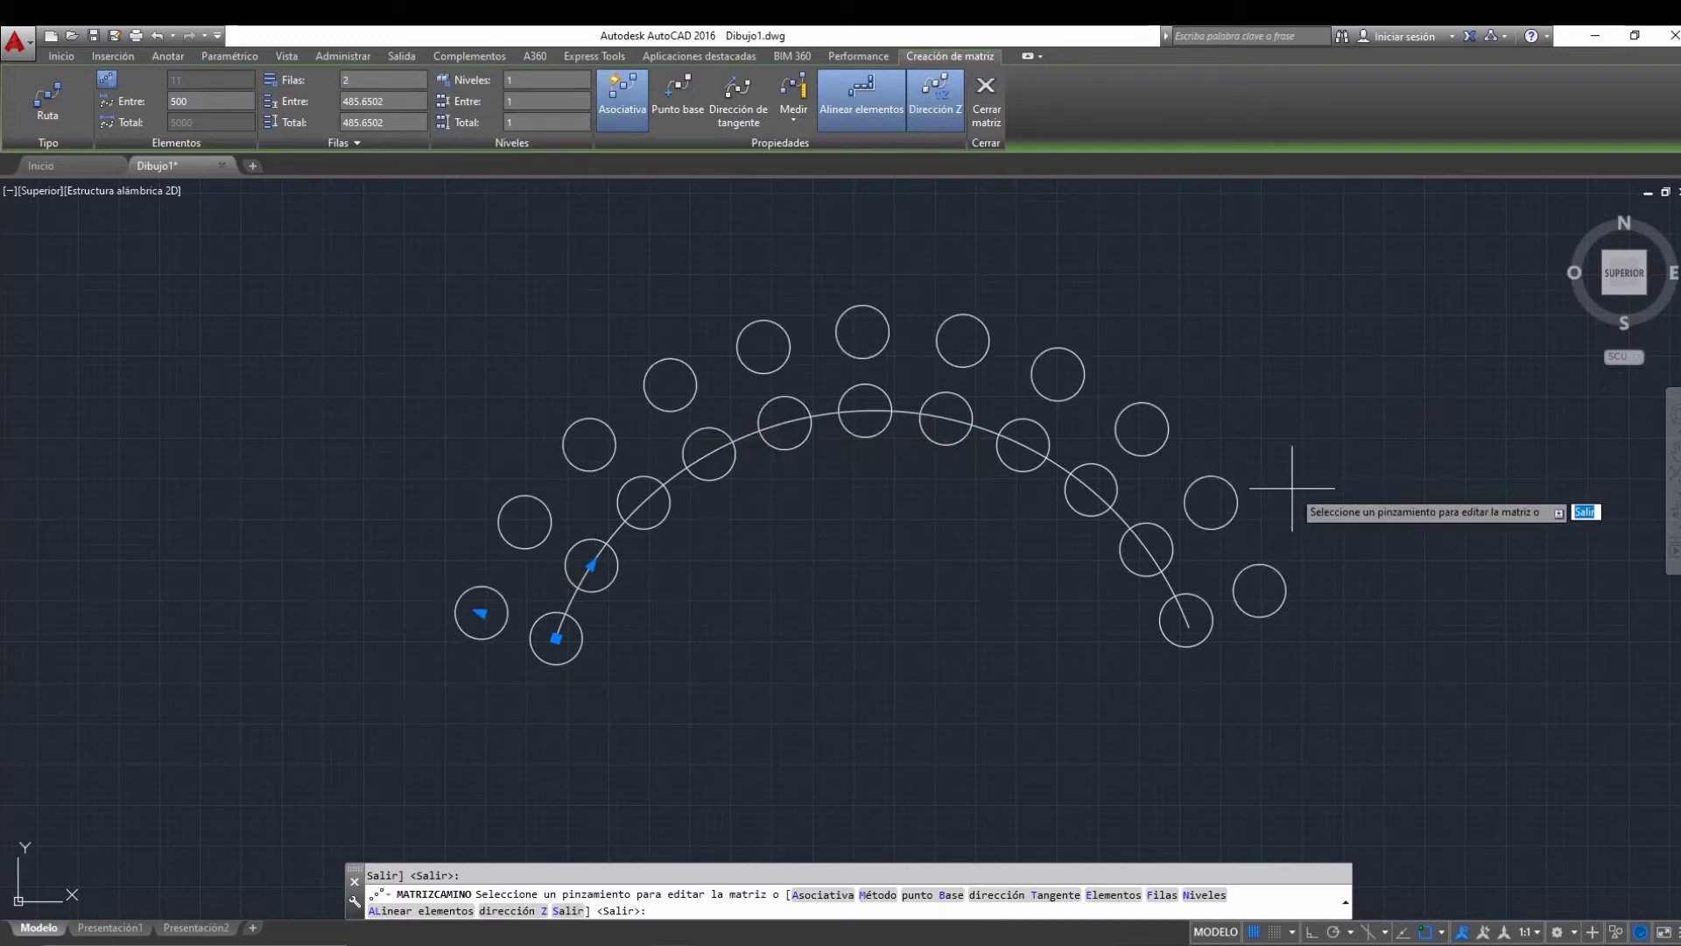
click(385, 103)
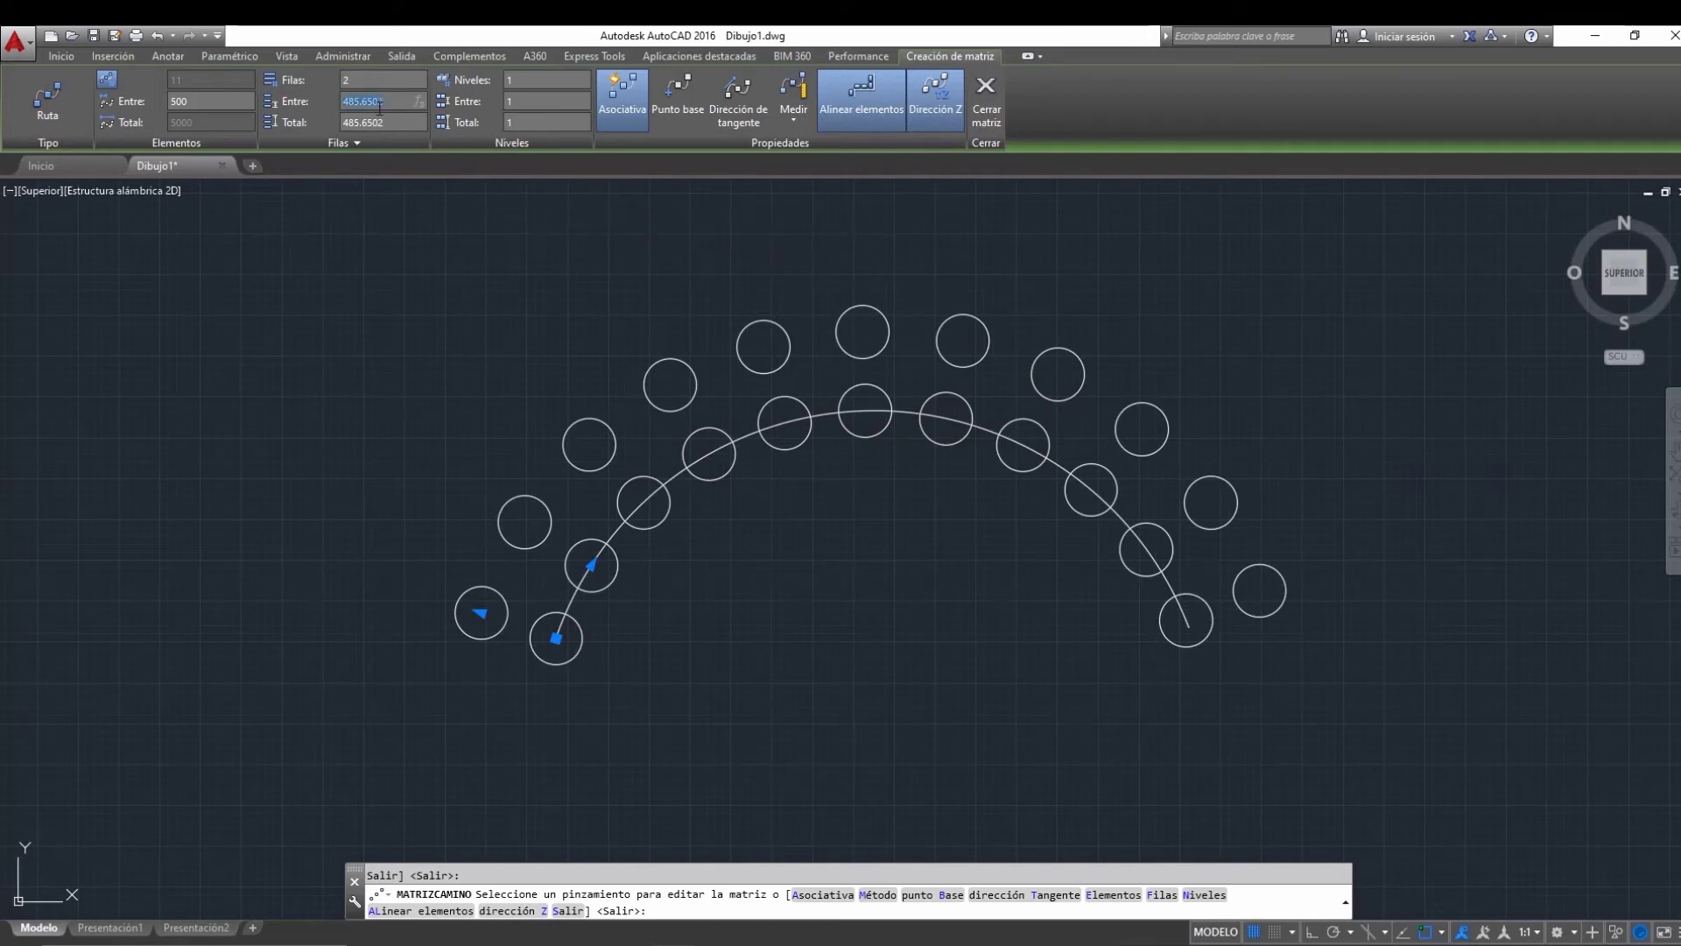
text(500)
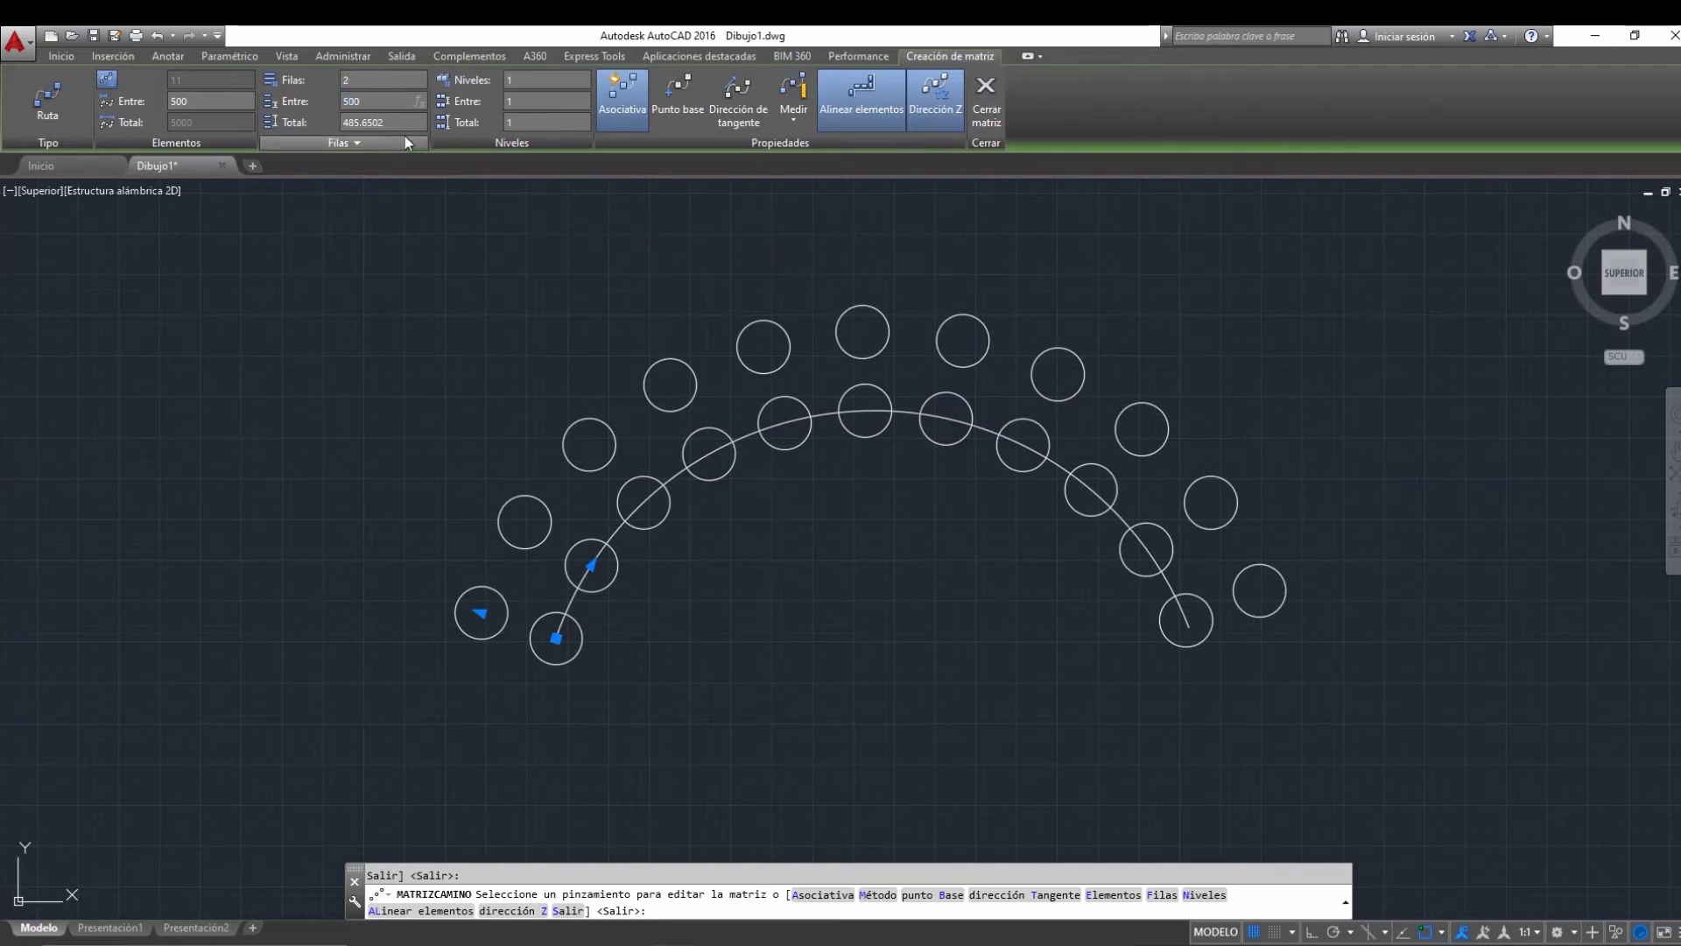
key(Return)
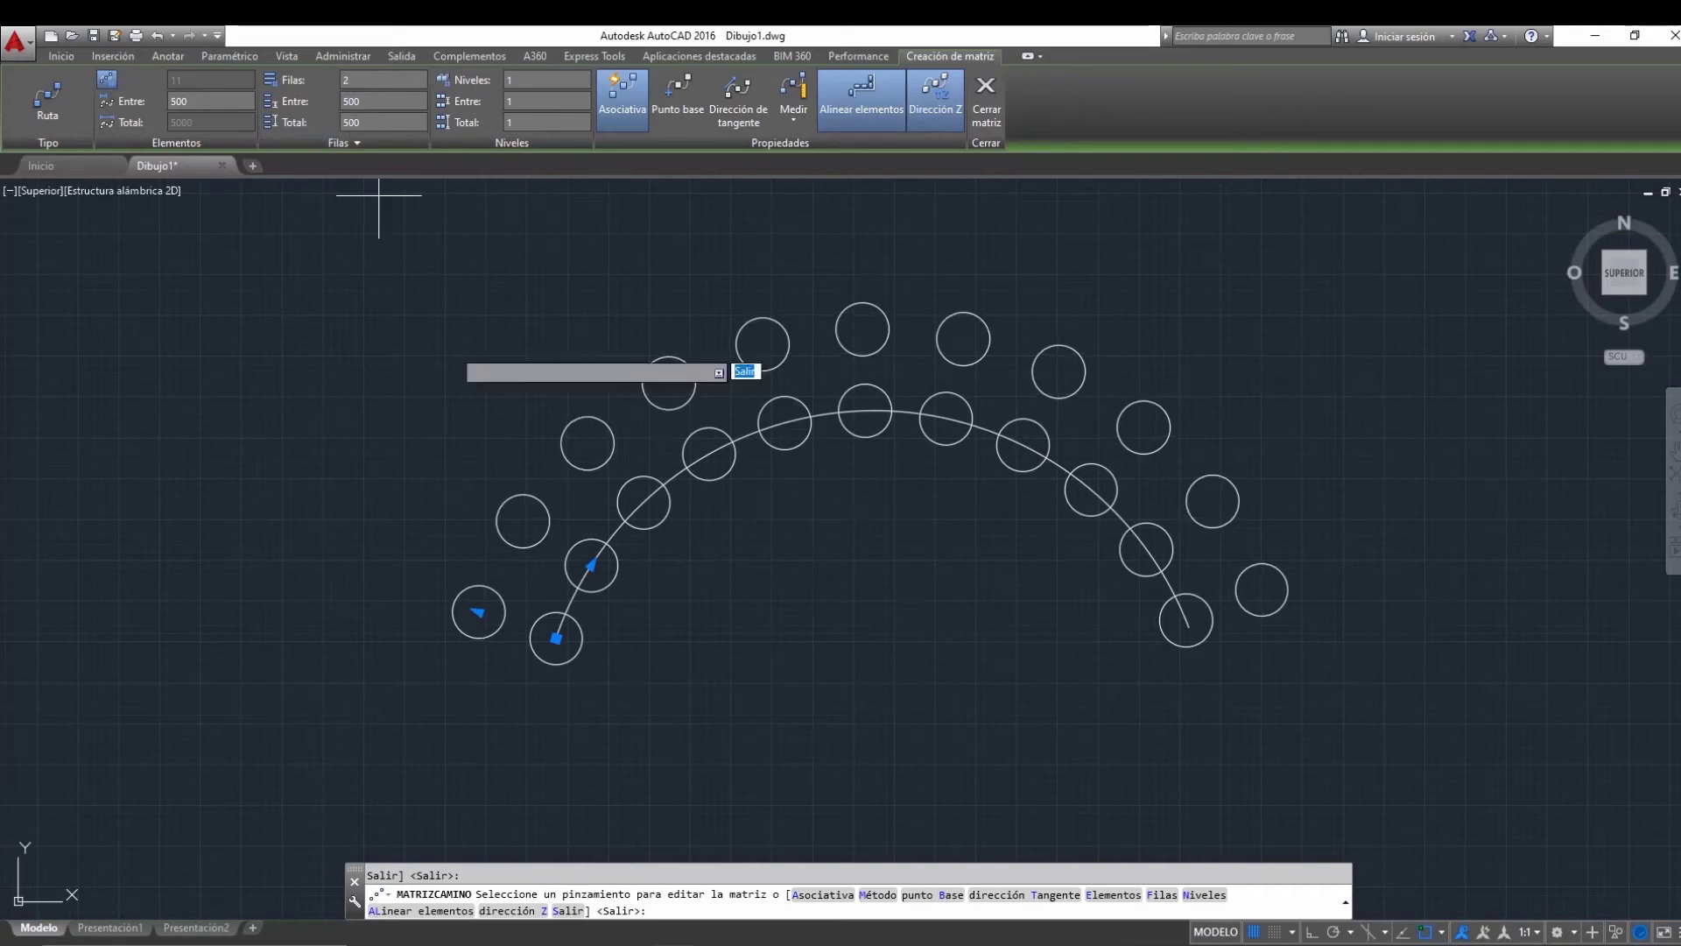
- Increase the path array's number of rows to 3 and finish the array
click(392, 82)
key(Return)
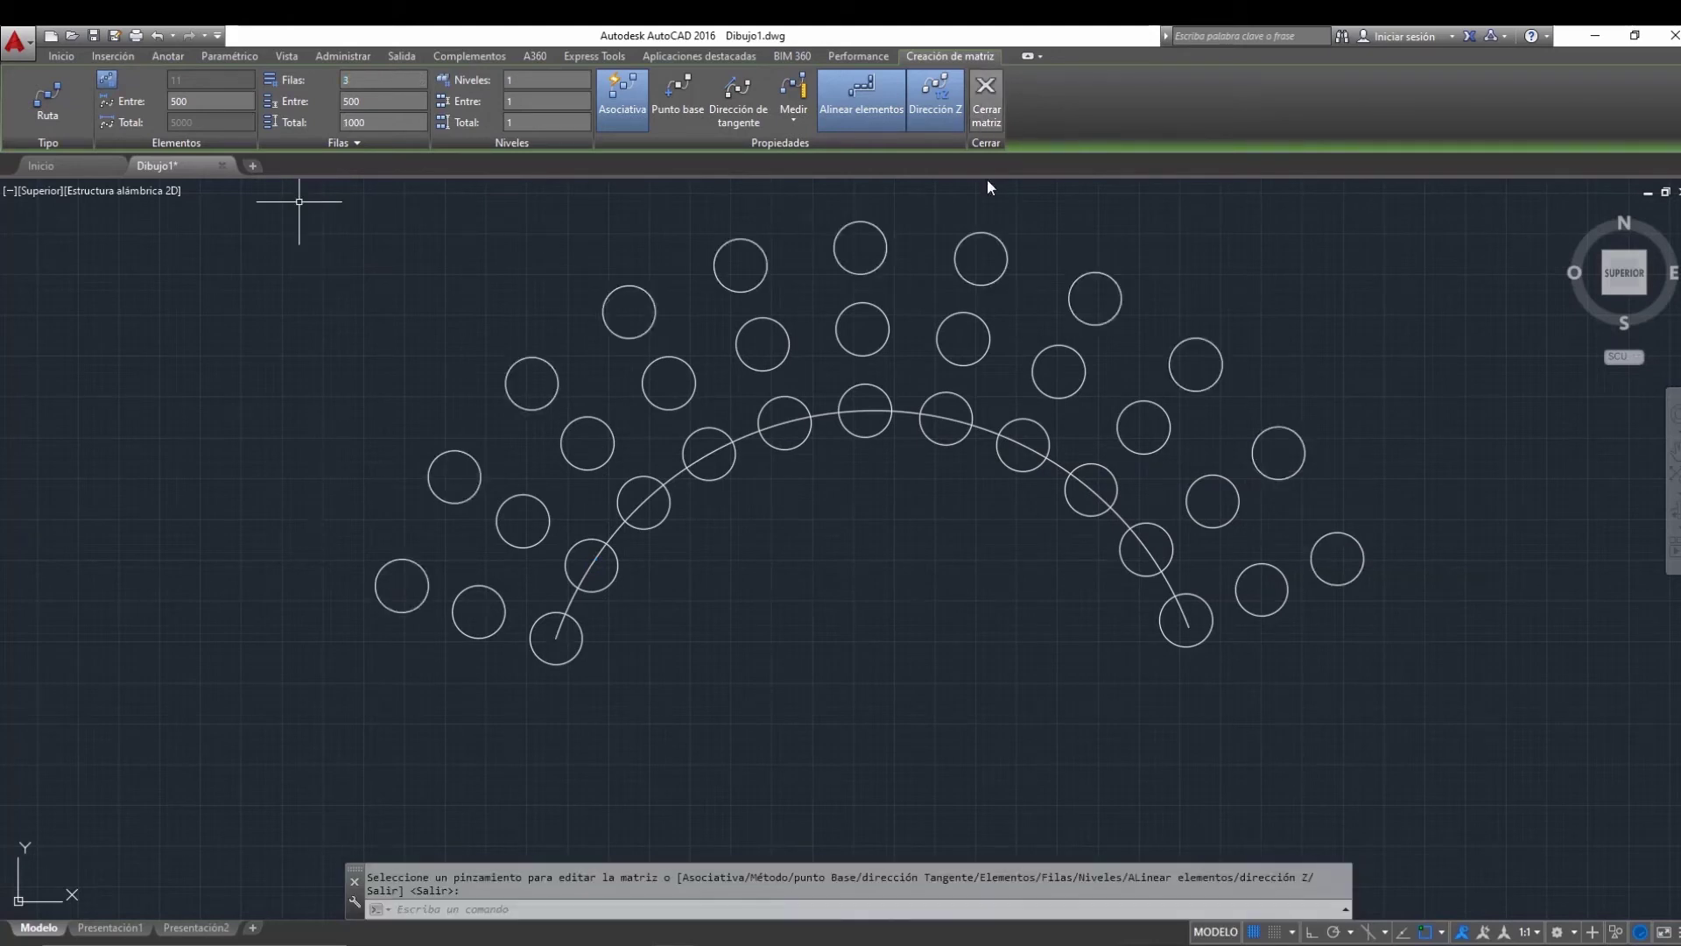
click(986, 103)
- Select the finished path array to inspect it as one object, deselect it, and undo both the path array and the arc
click(581, 565)
click(498, 527)
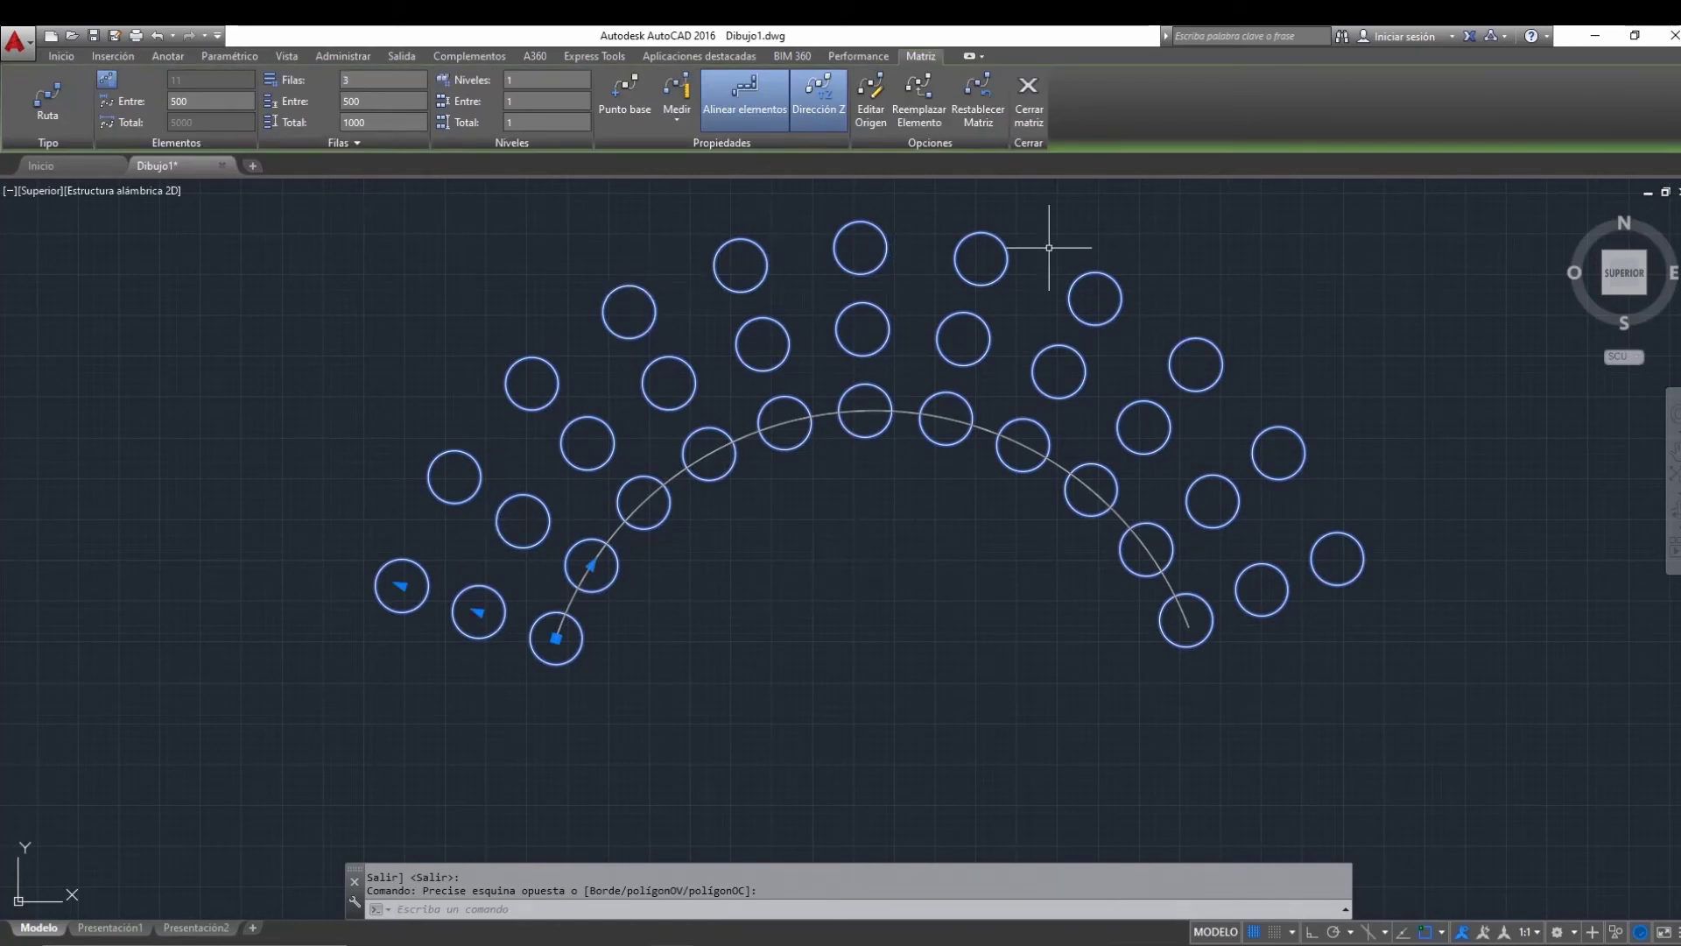
click(1029, 96)
click(855, 615)
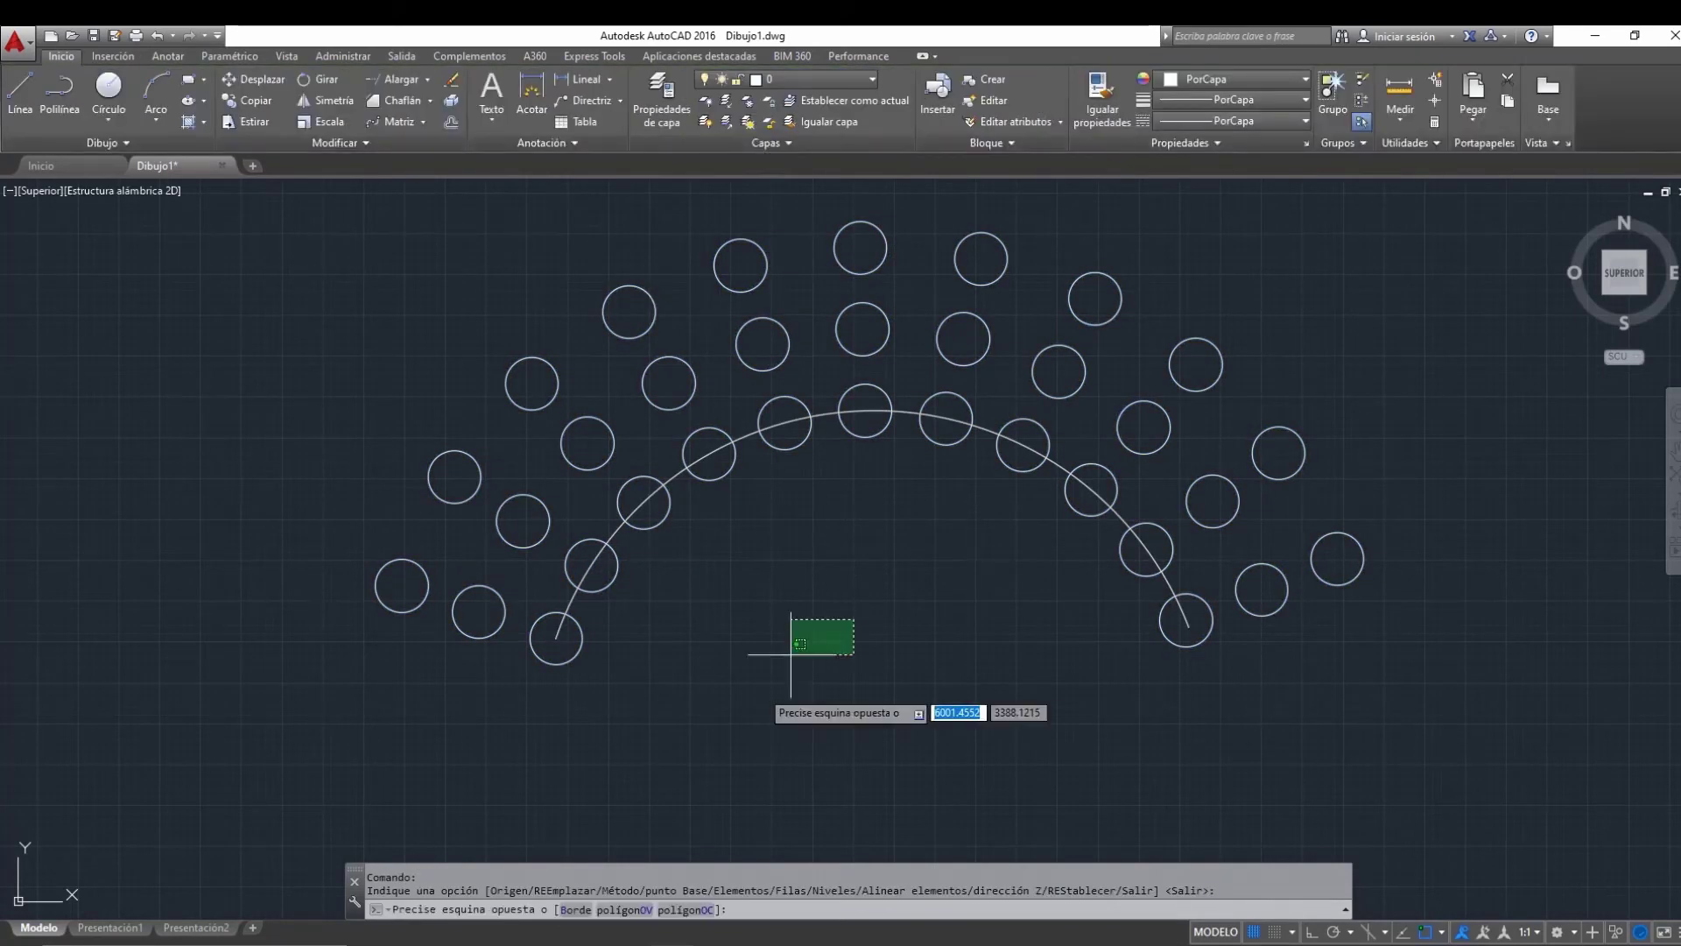
key(ctrl+z)
key(ctrl+z)
key(ctrl+z)
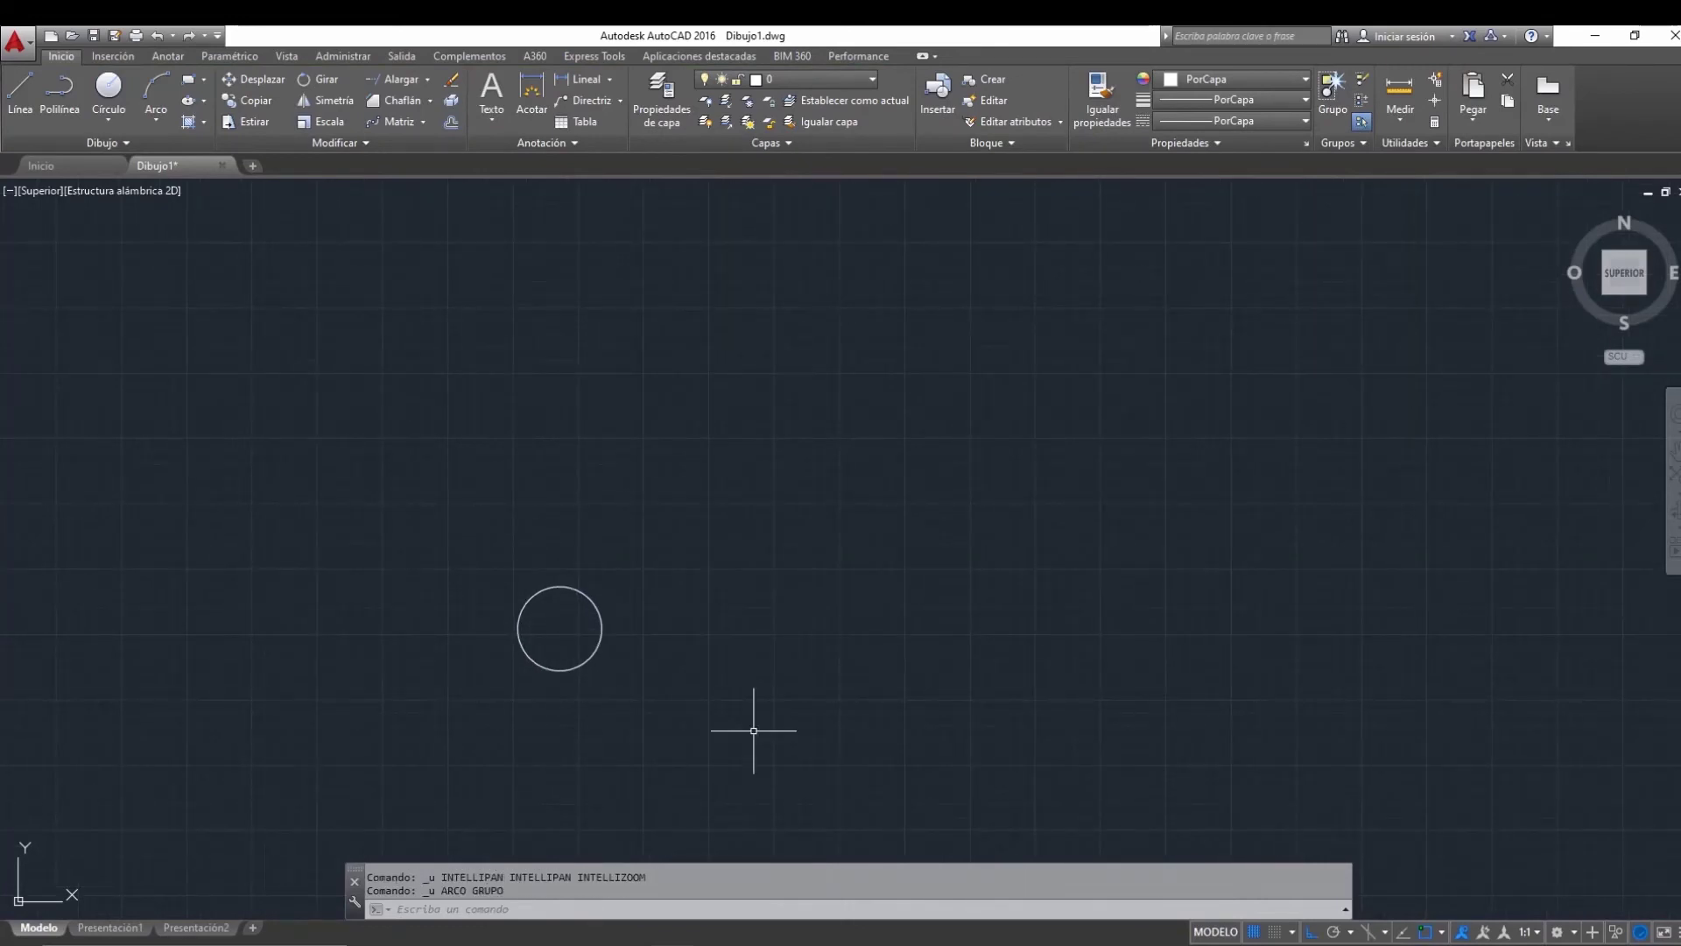
- Draw a horizontal line 1000 units long with Ortho on, running right from the circle's center
click(420, 122)
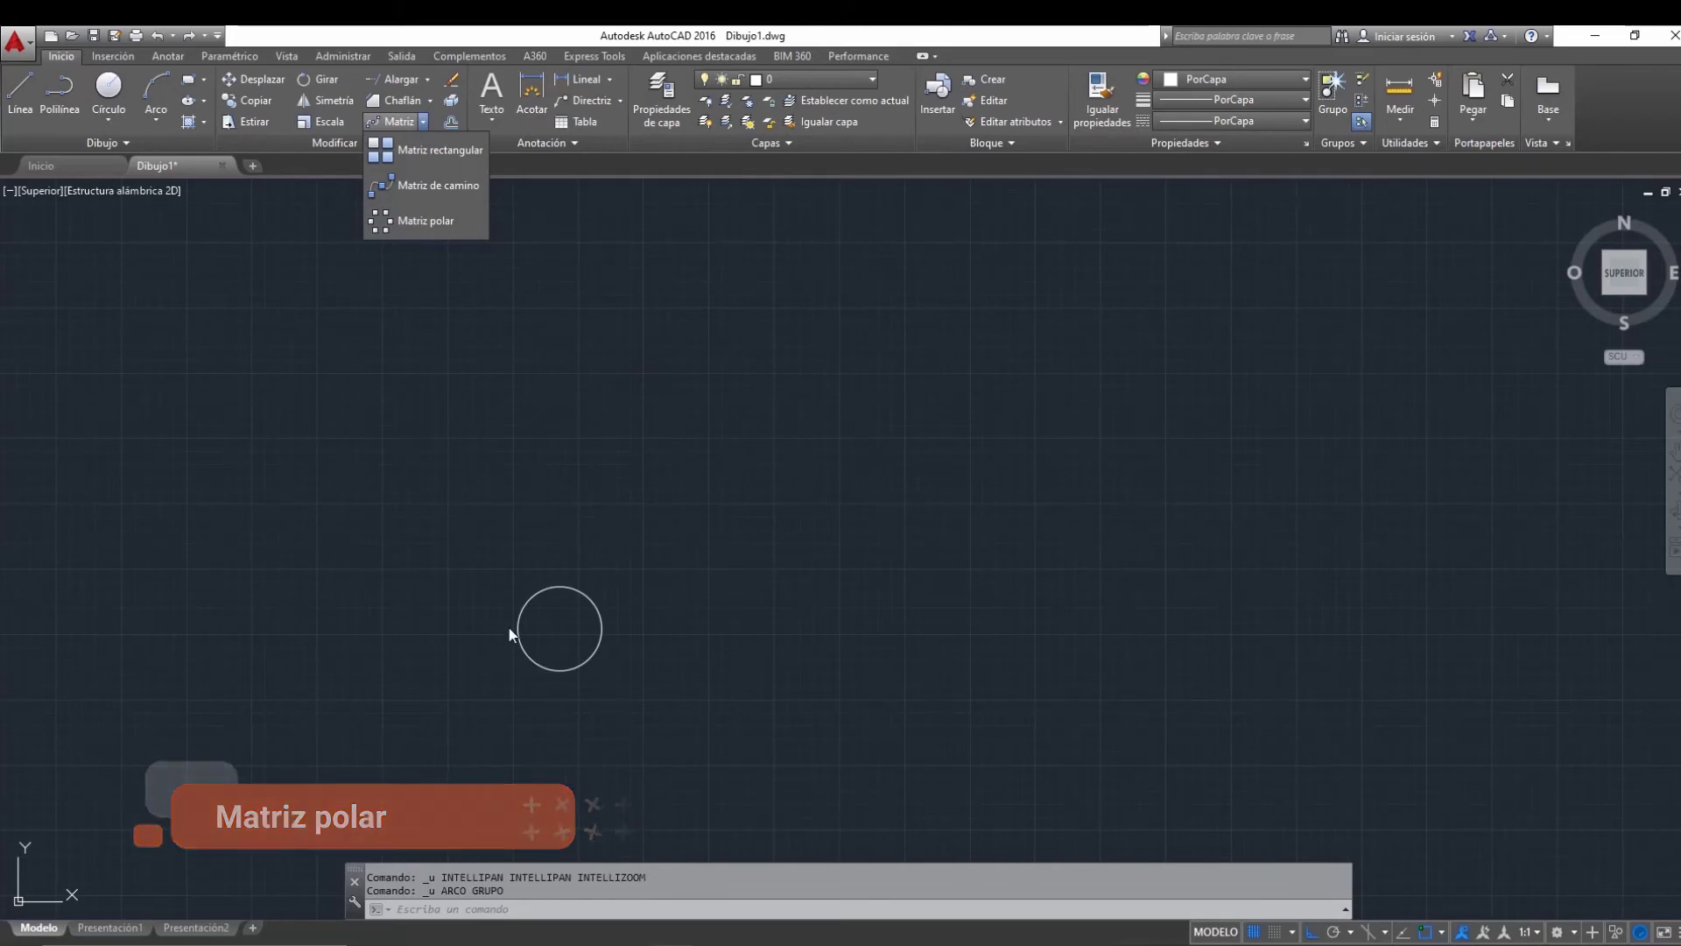
click(261, 376)
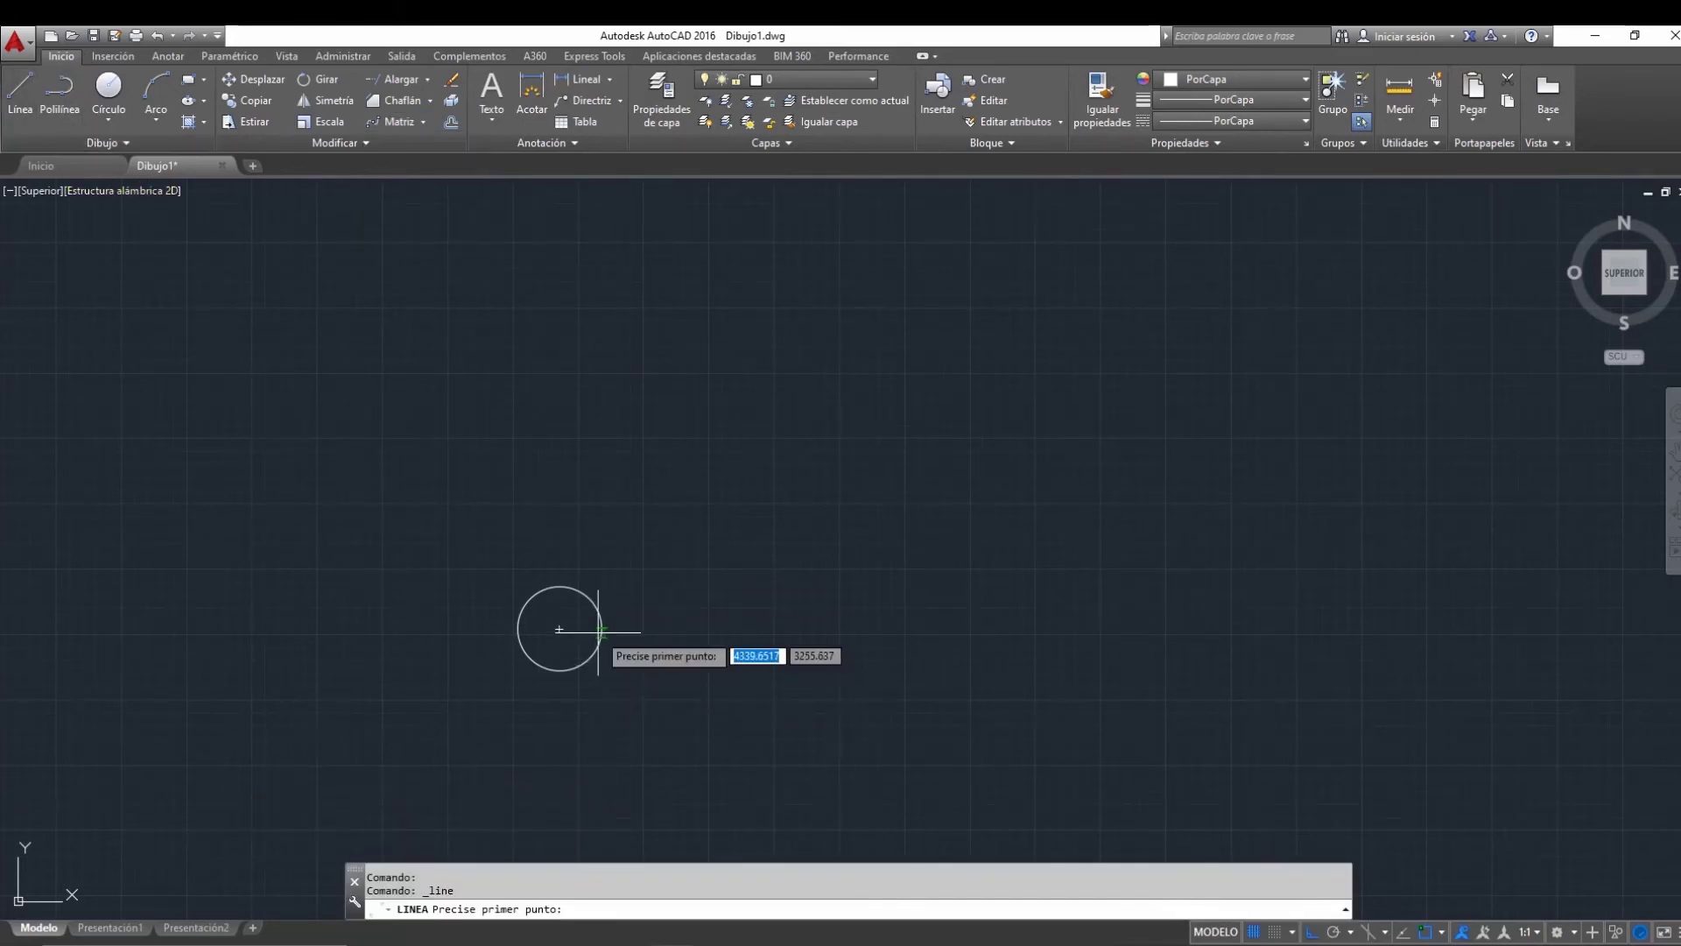
click(560, 628)
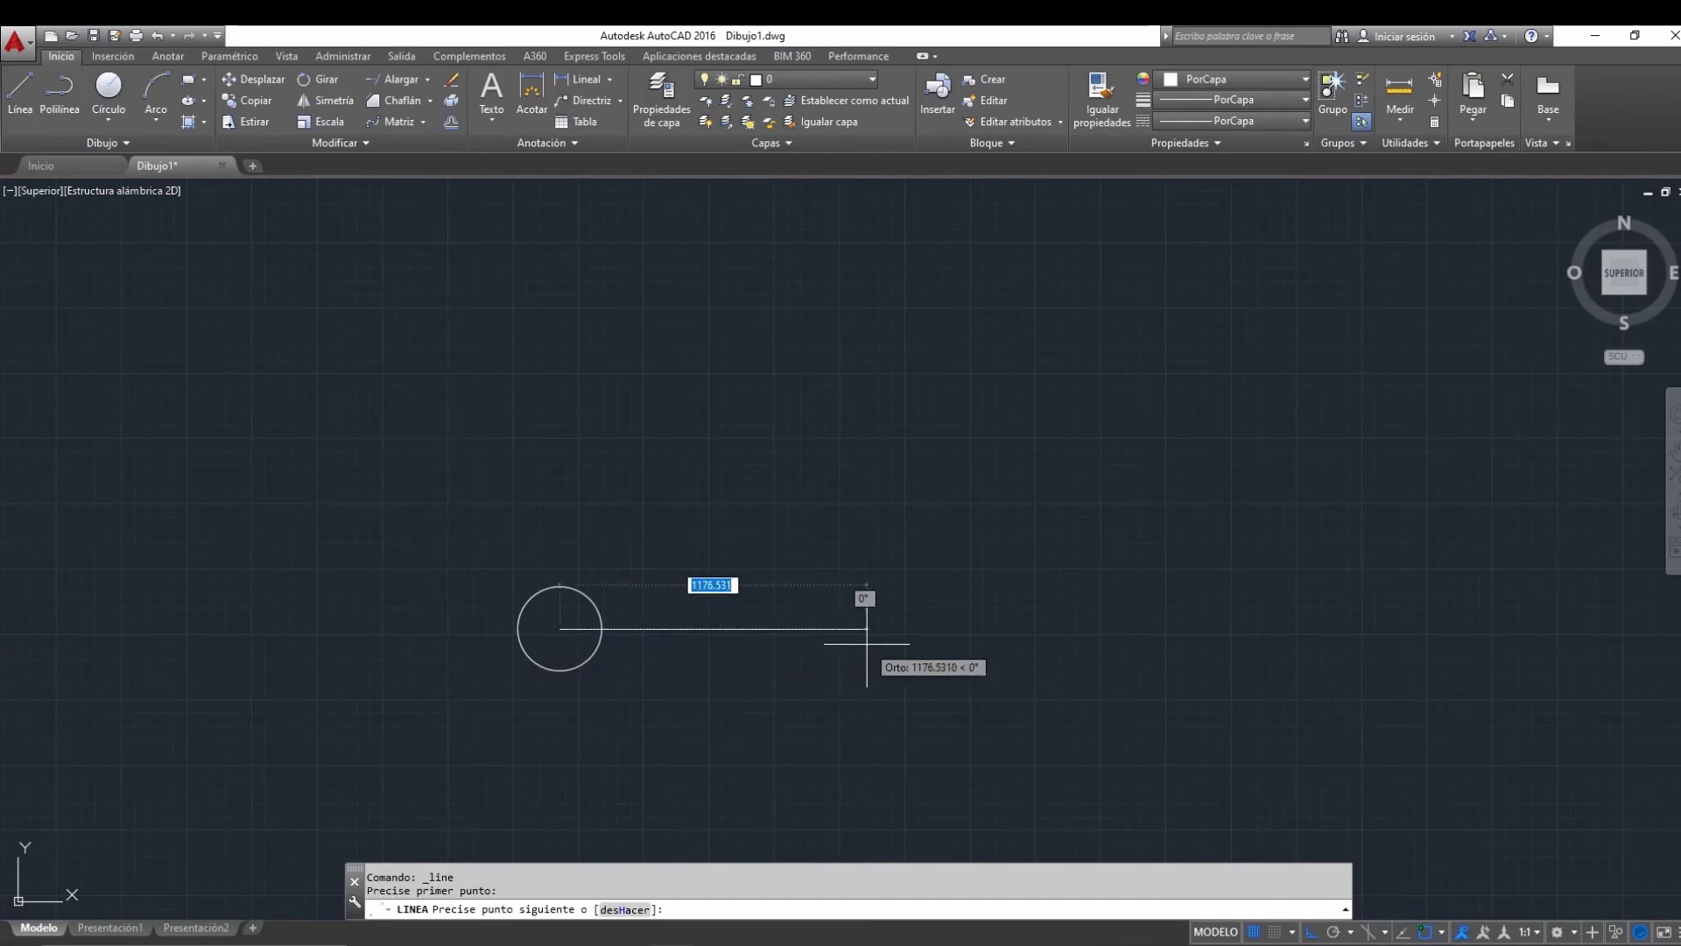
text(1000)
key(Return)
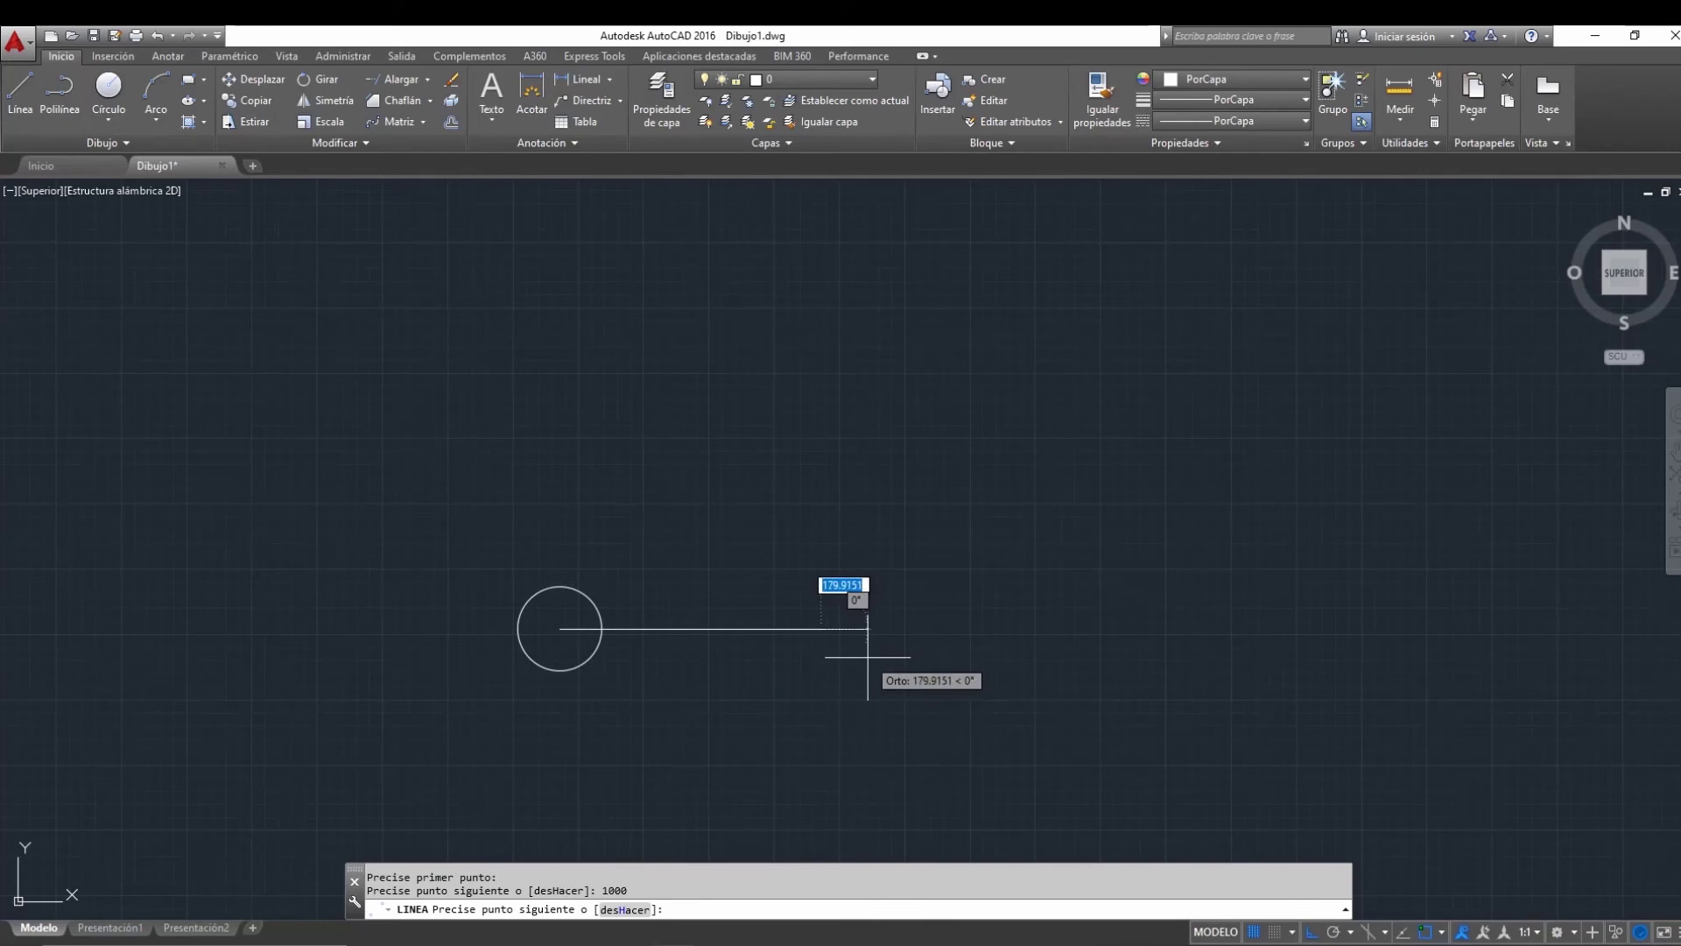
key(Escape)
drag(818, 680, 777, 581)
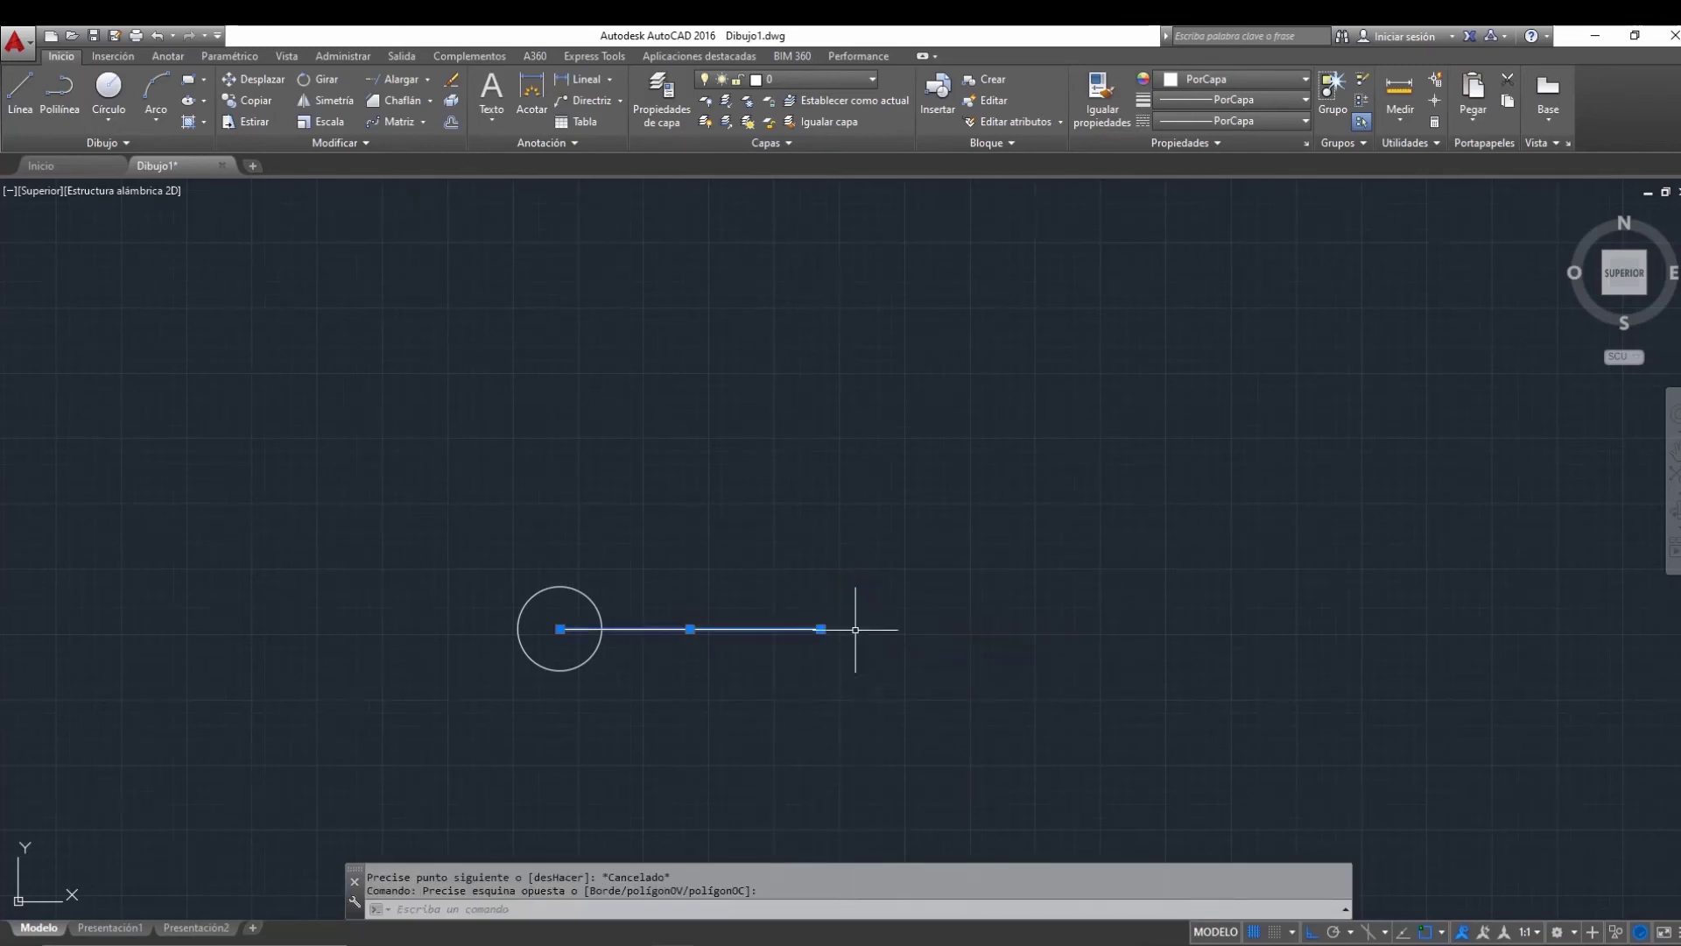
scroll(721, 584, down, 6)
scroll(694, 668, up, 5)
middle_drag(537, 679, 581, 675)
key(Escape)
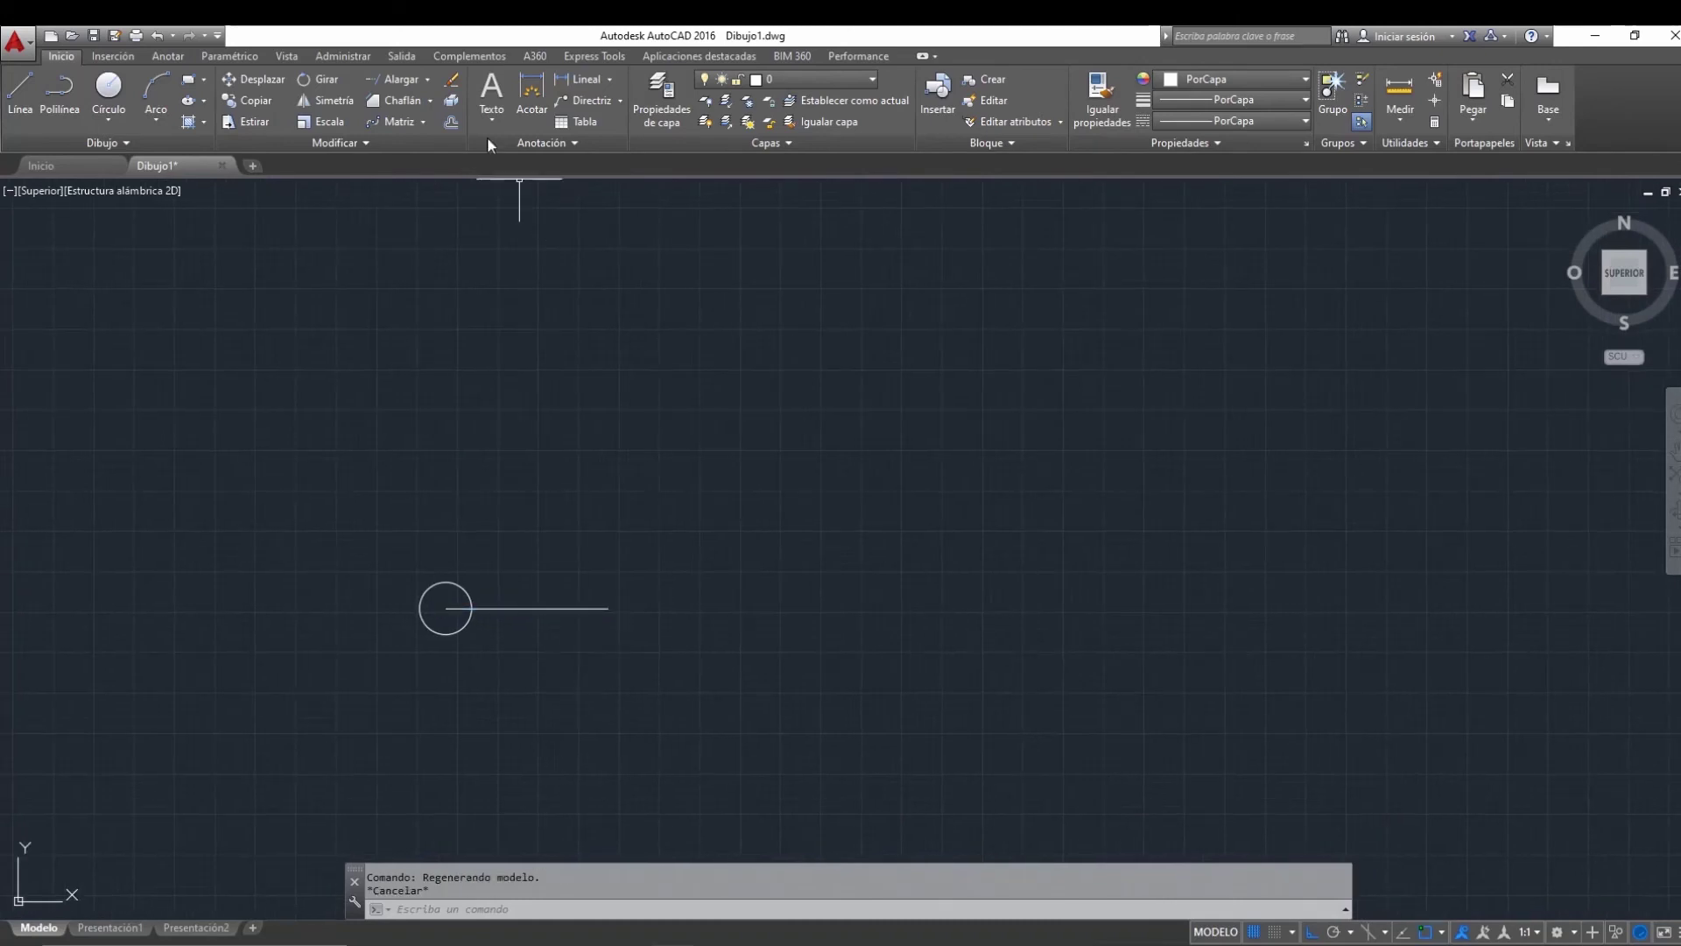
- Create a polar array of the circle, with the free right end of the horizontal line as the center point
click(421, 125)
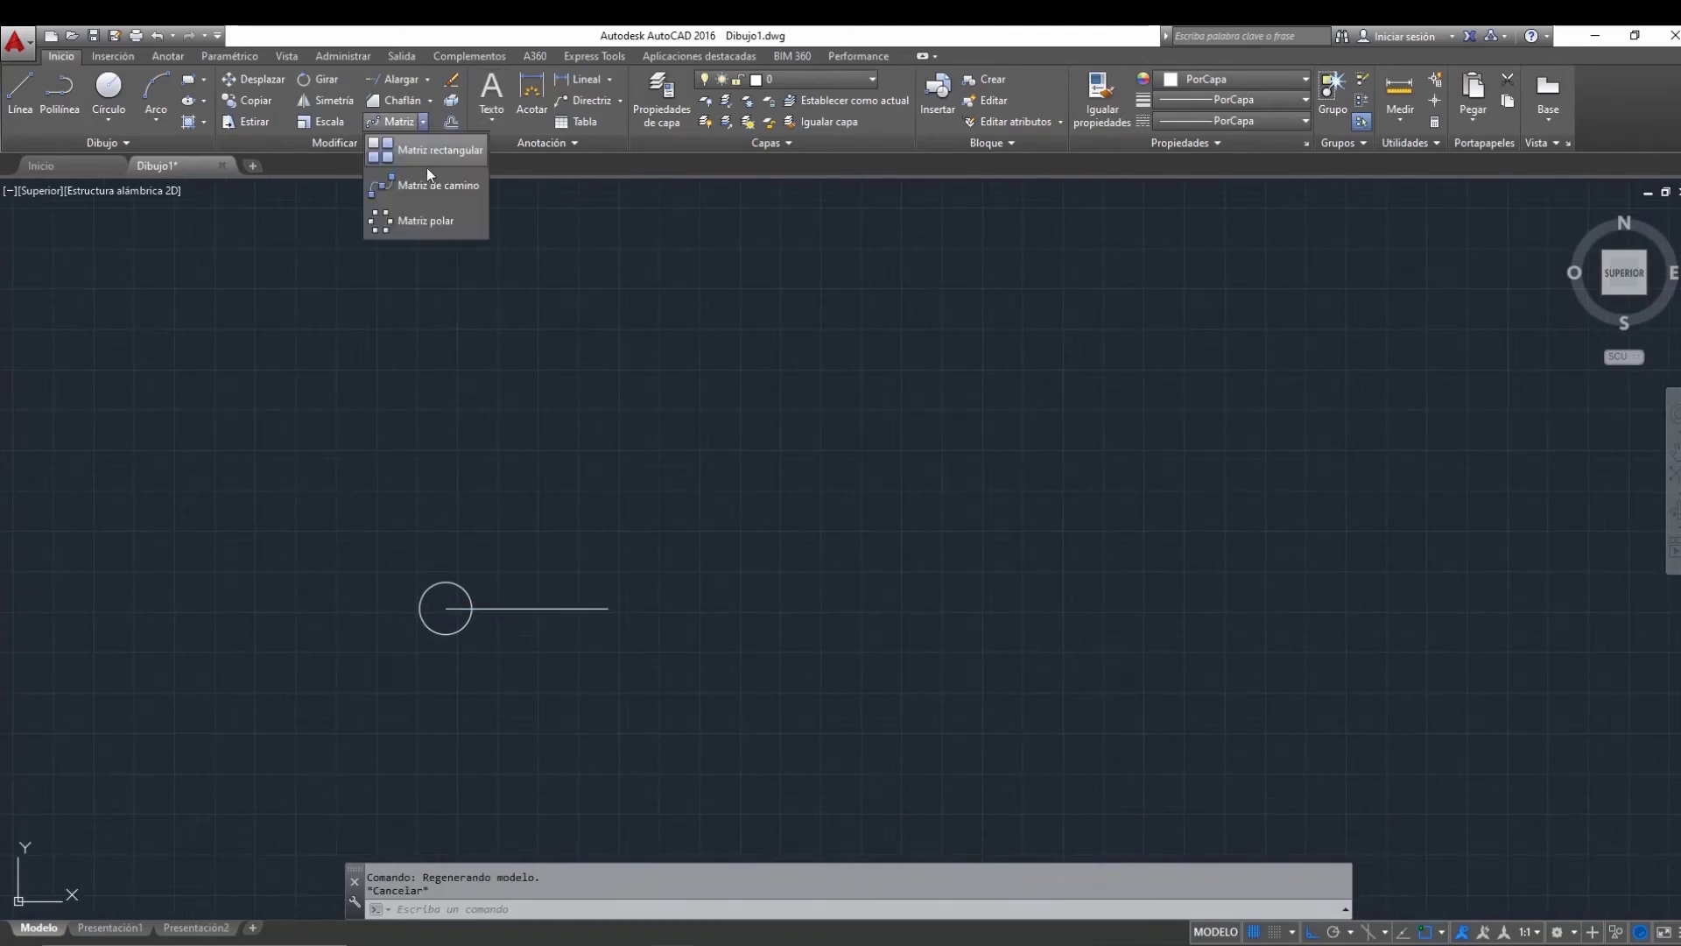
click(429, 219)
click(429, 592)
click(410, 581)
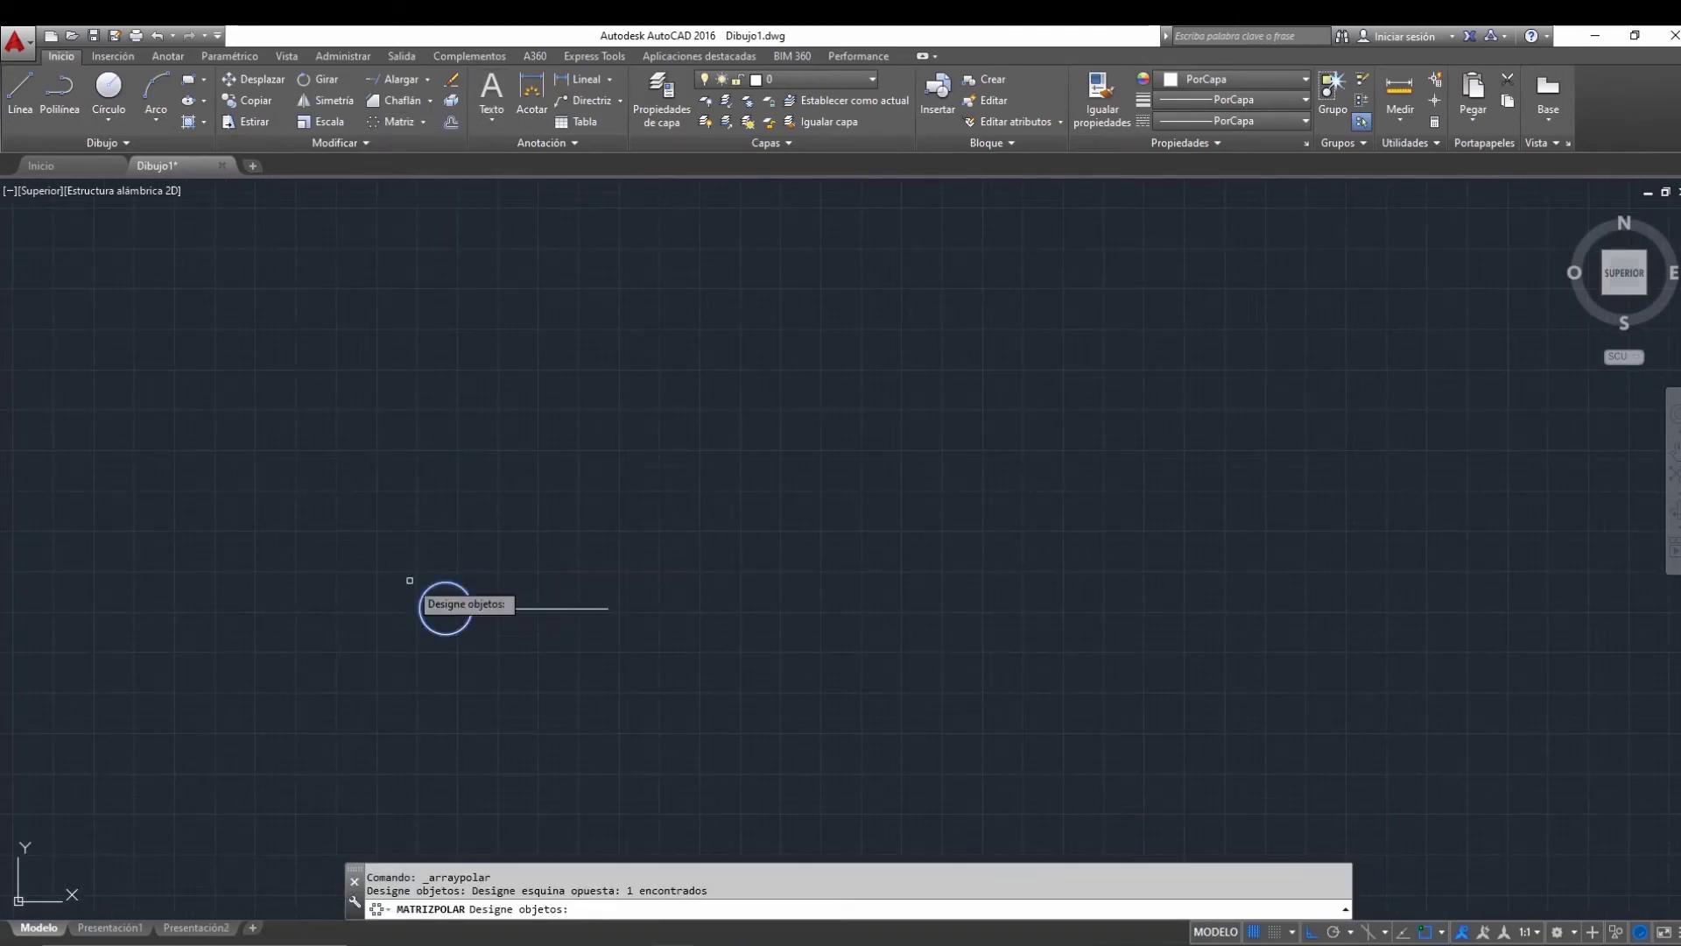
click(484, 606)
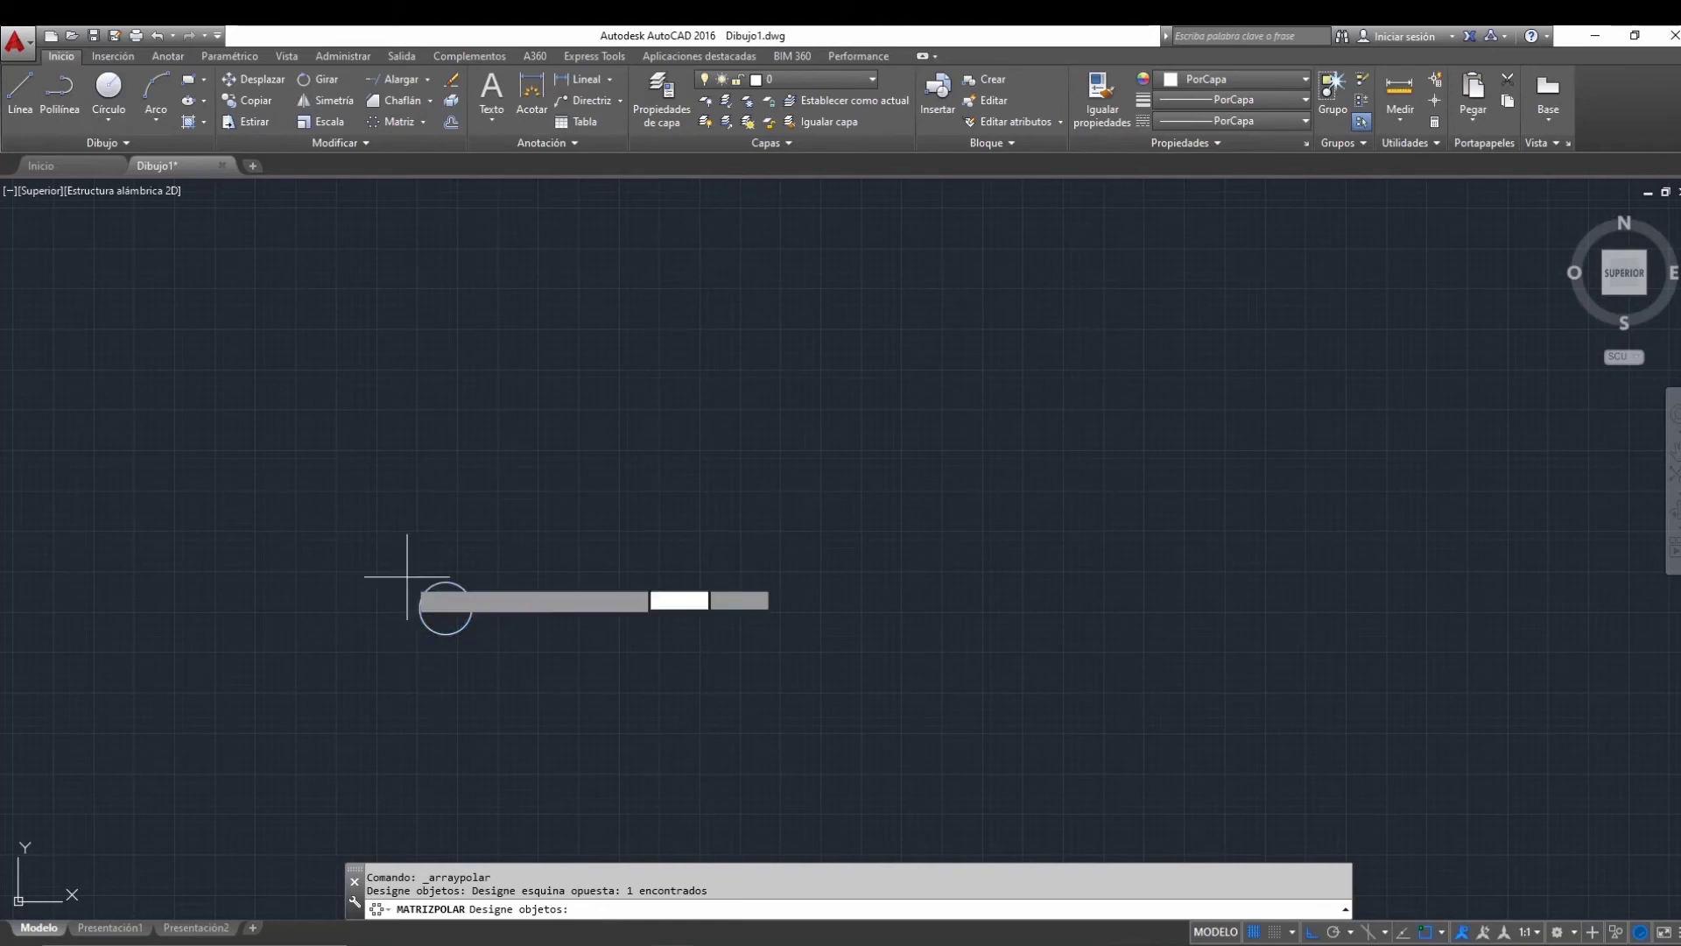
key(Return)
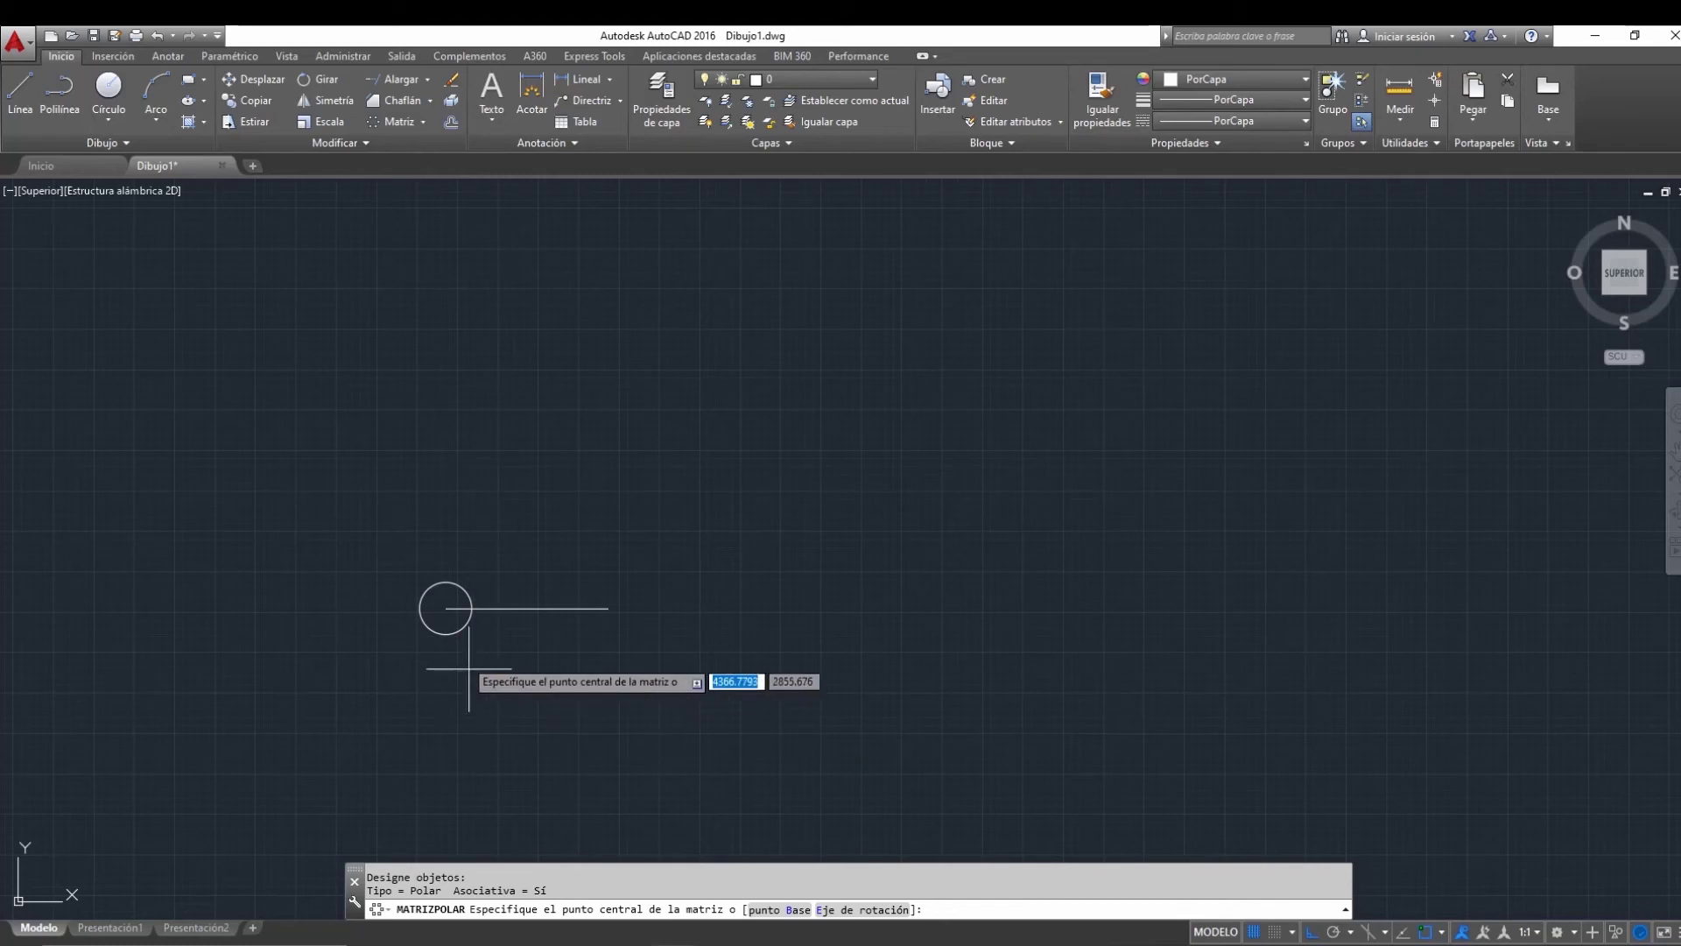
click(607, 607)
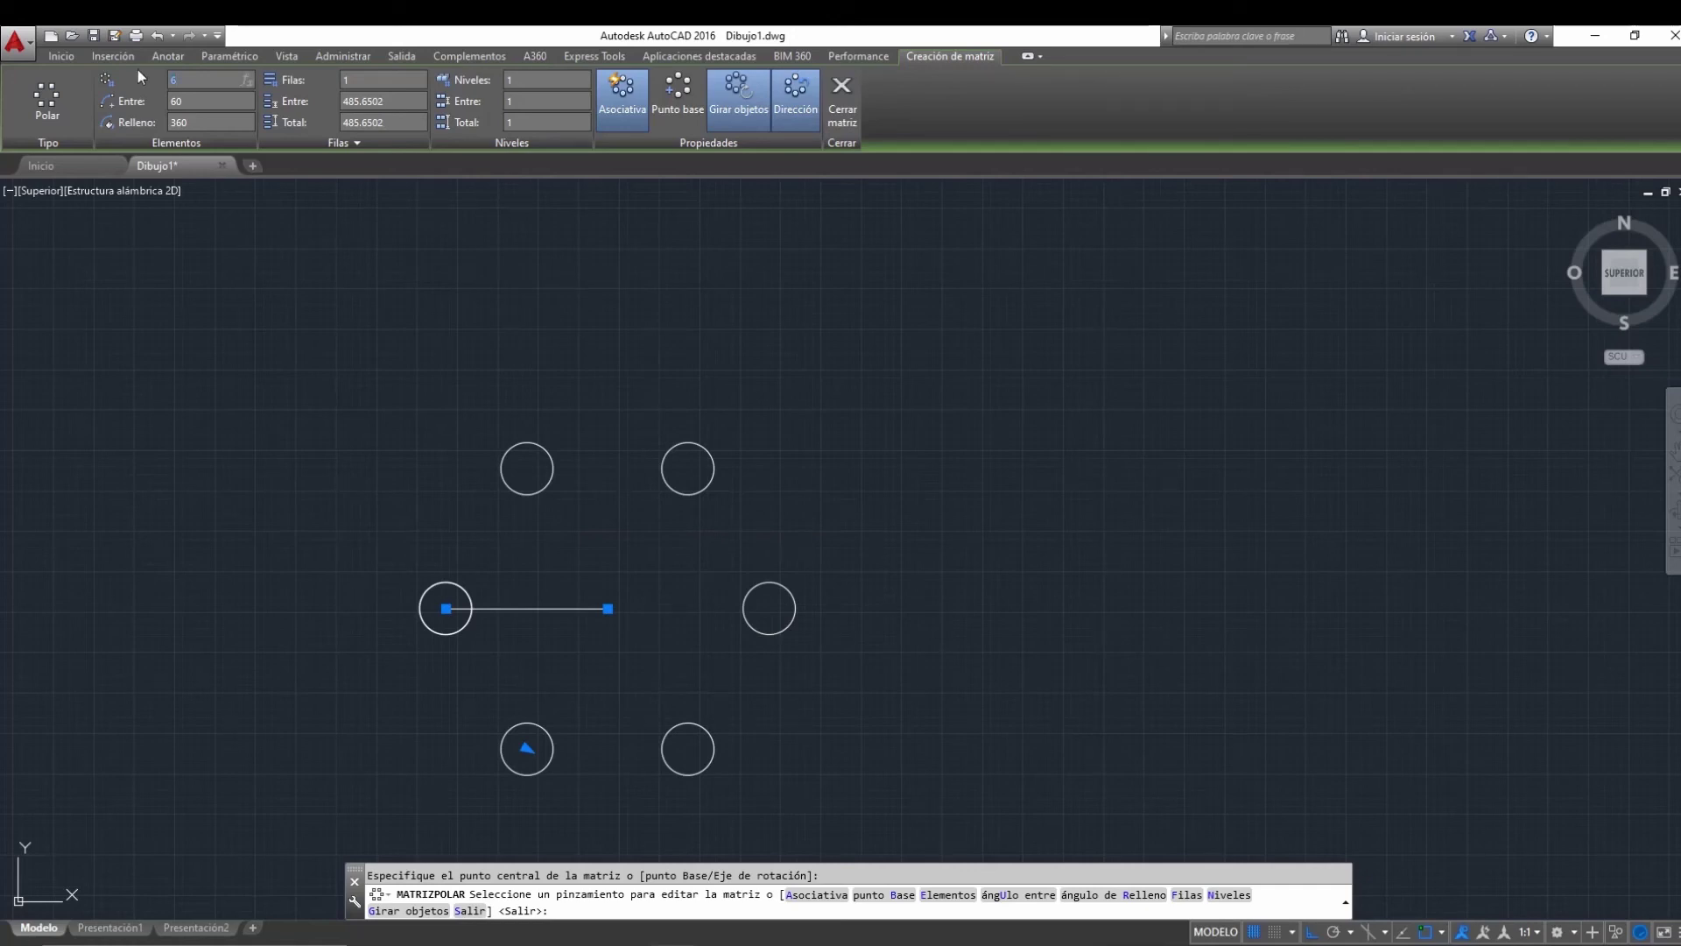
- Set the polar array to 15 items, try a fill angle of 180, and change the fill angle to 270
text(5)
key(Return)
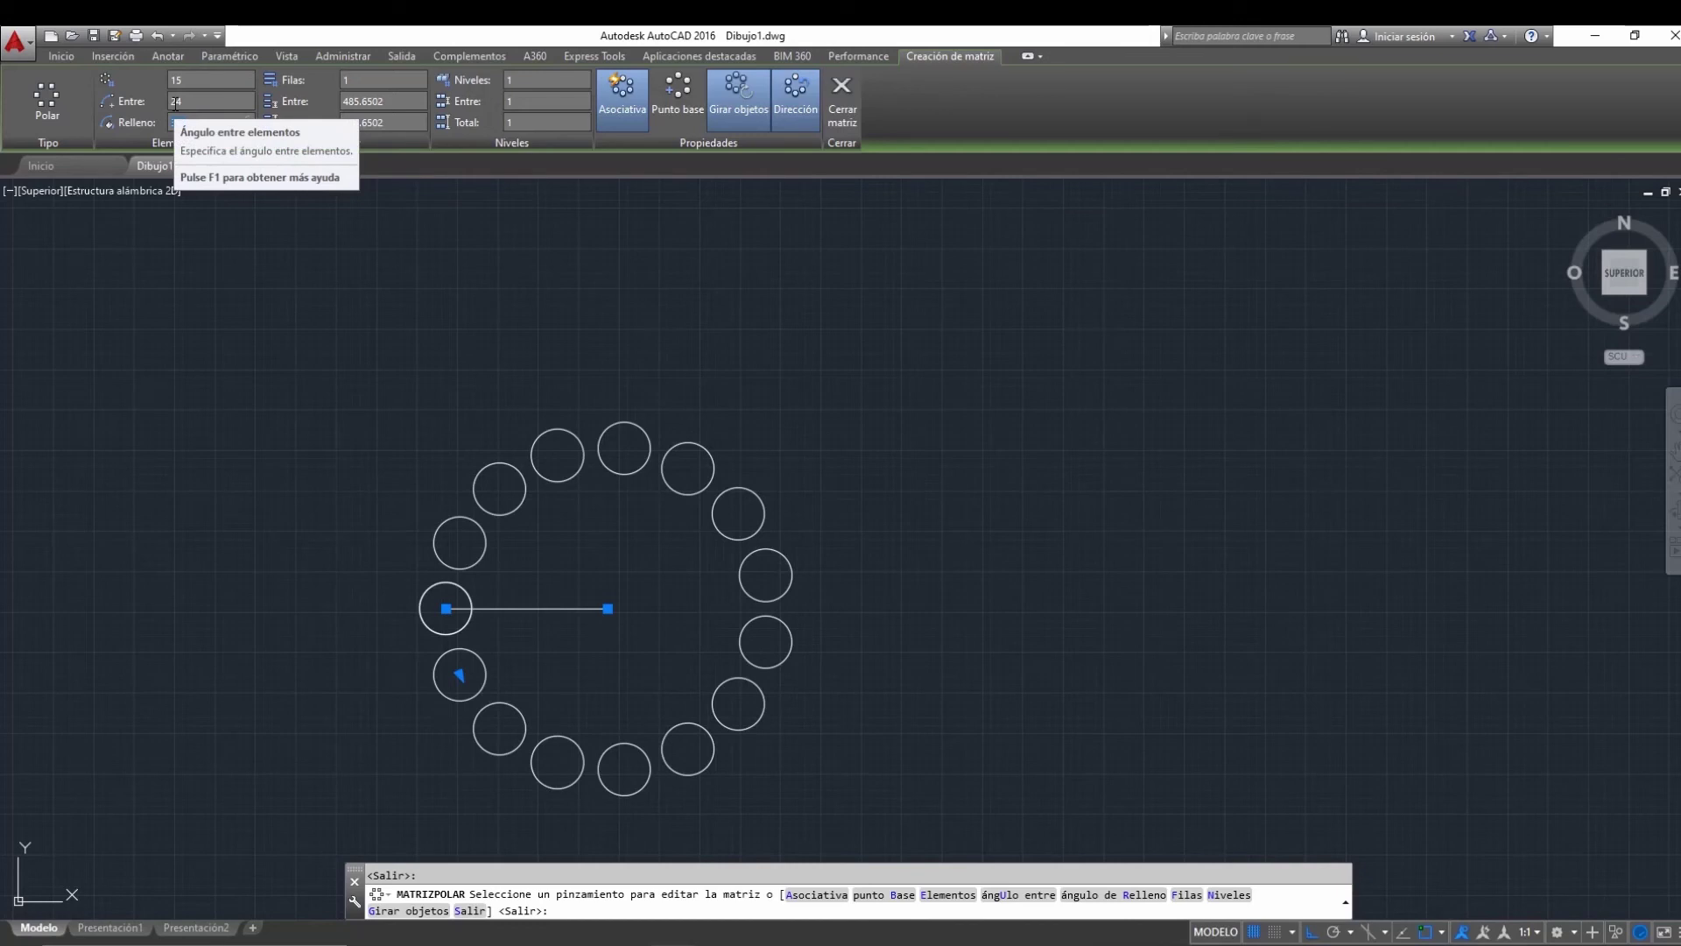
key(Return)
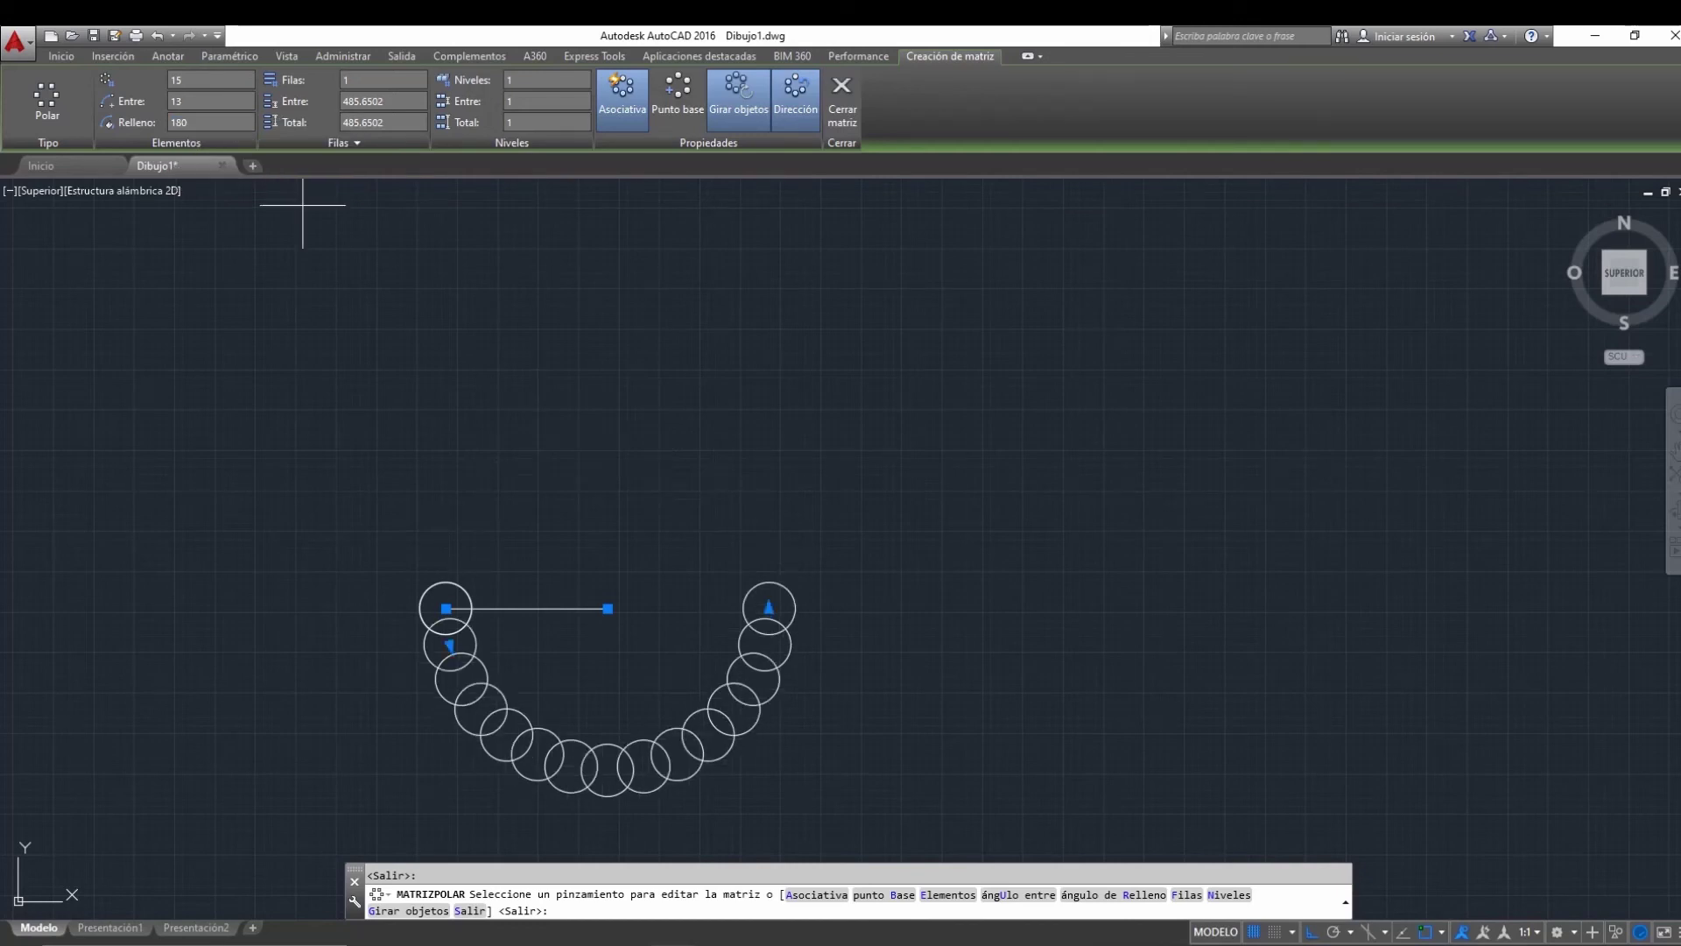
click(179, 120)
text(270)
key(Return)
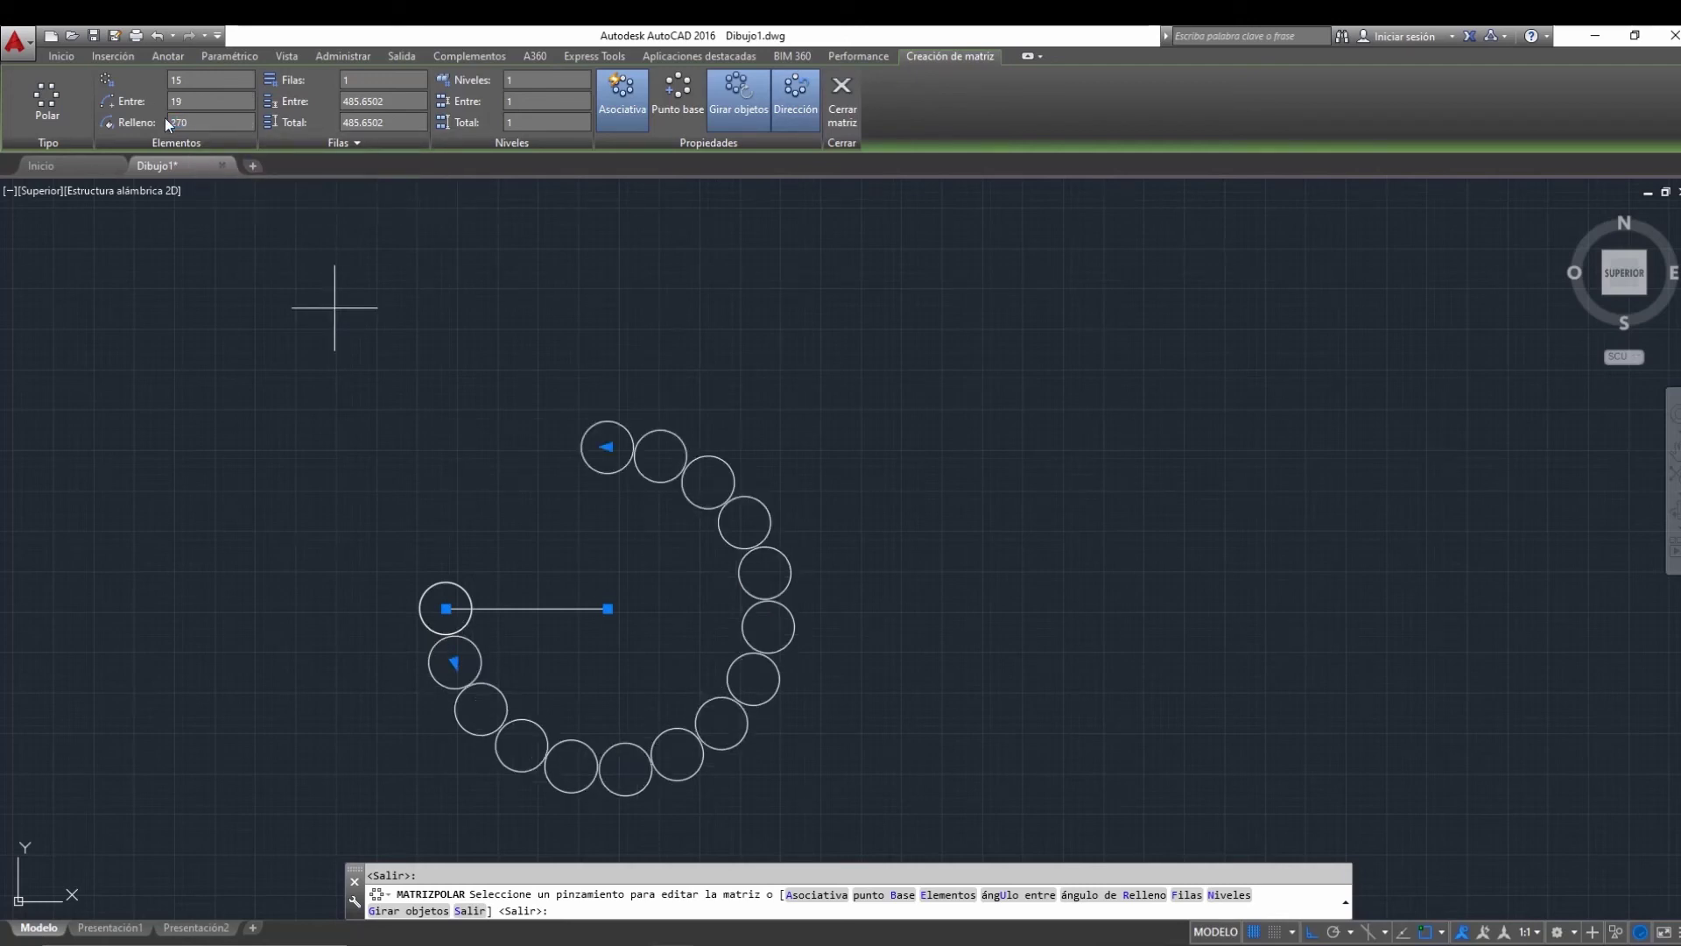
- Set the polar array's number of rows to 2, and increase it to 3
click(370, 80)
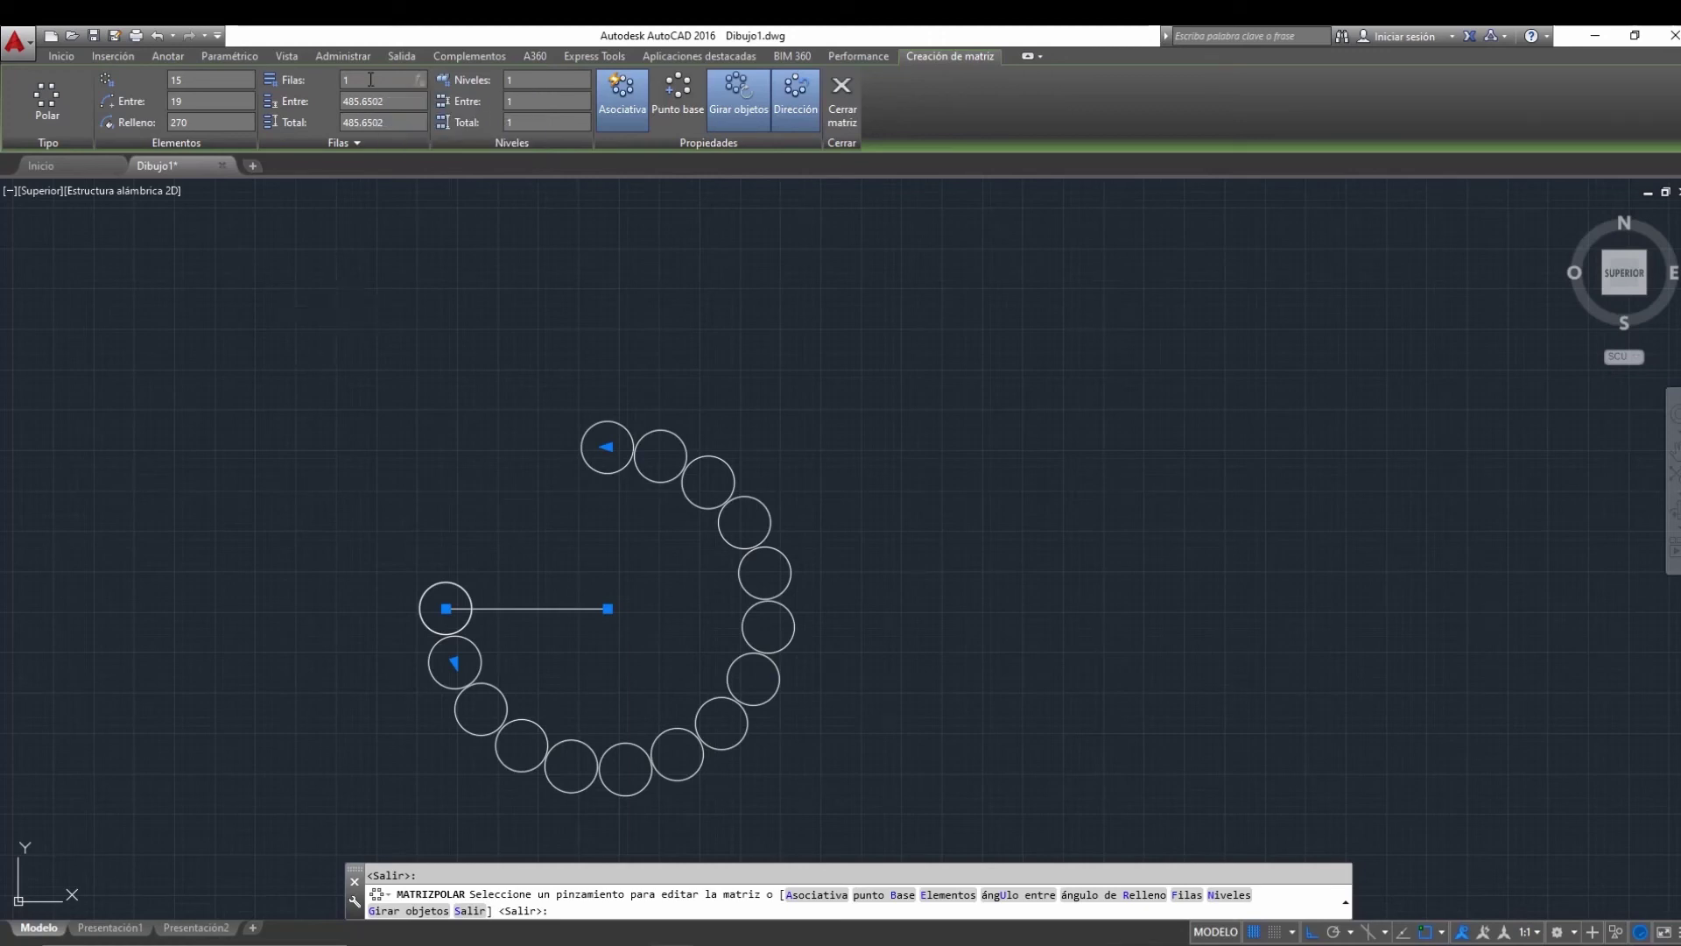
text(2)
key(Return)
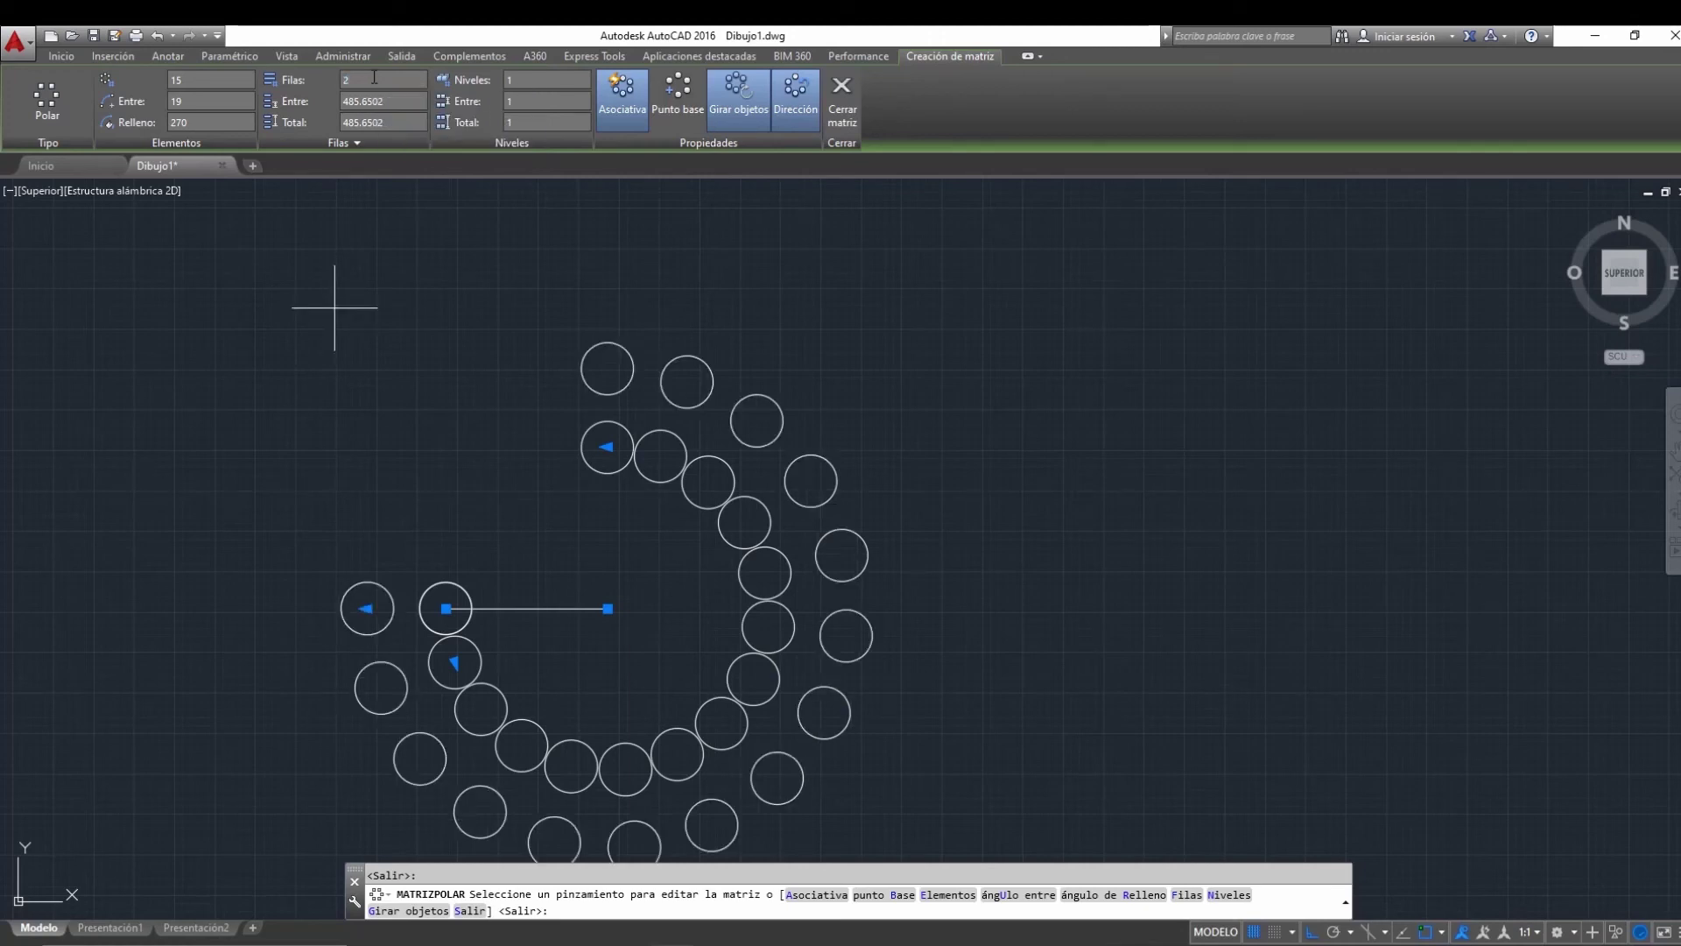
click(374, 77)
text(3)
key(Return)
- Set the polar array's row spacing to 300 and finish the array
click(391, 104)
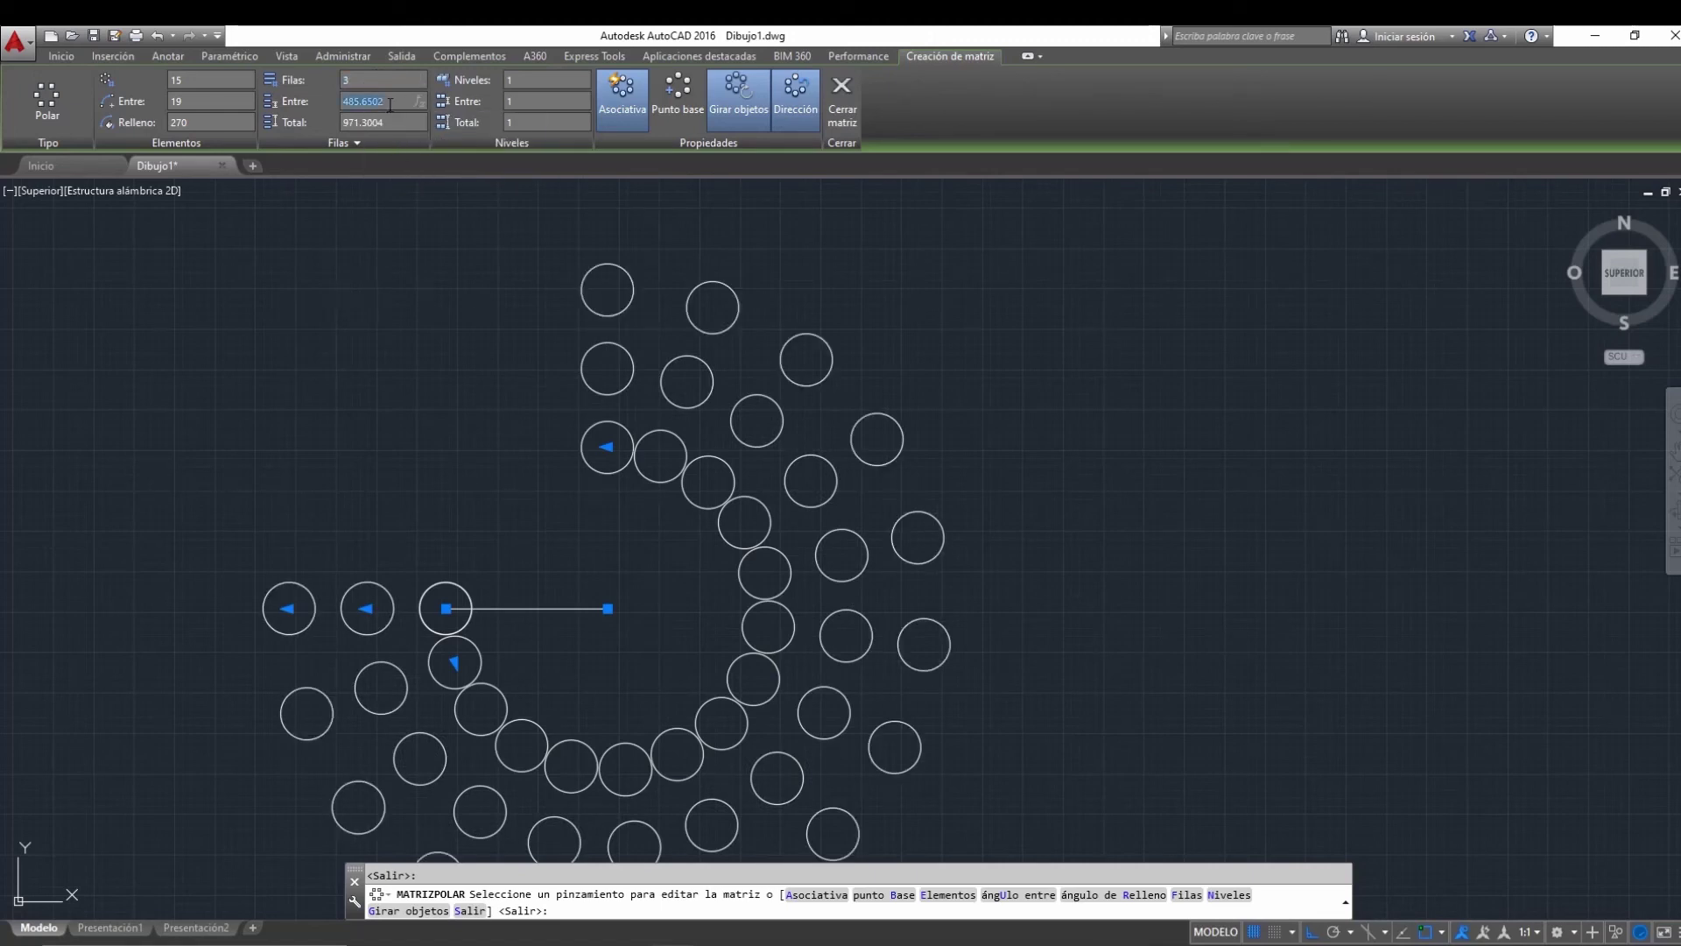
text(300)
key(Return)
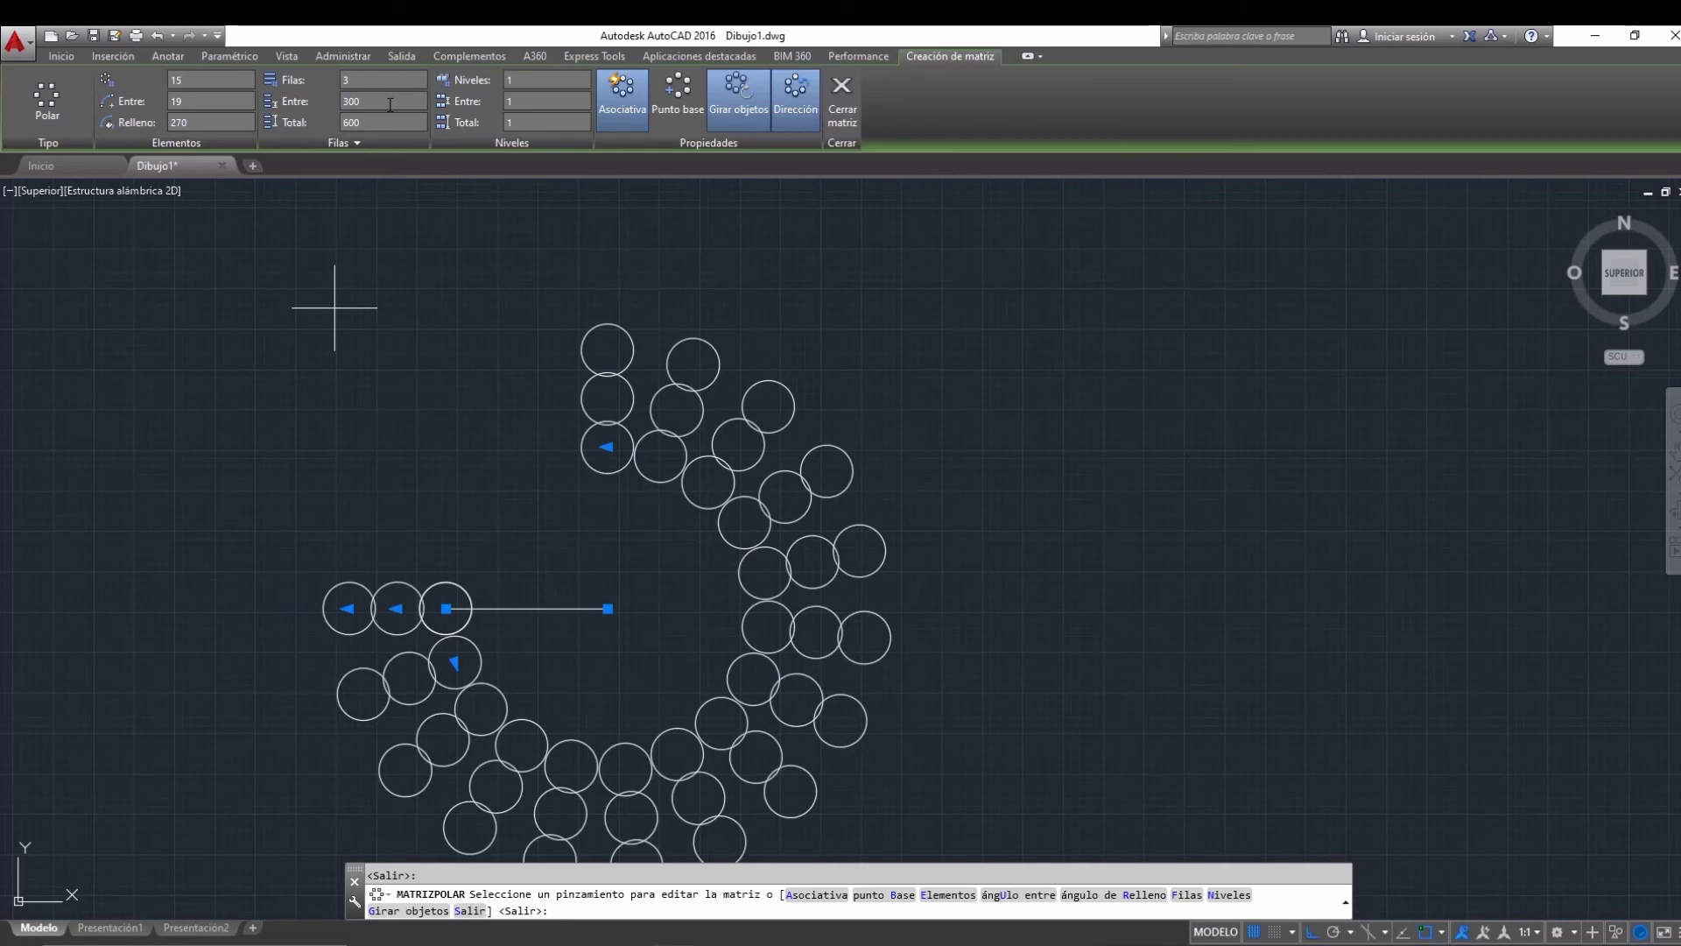
click(859, 118)
scroll(800, 397, down, 2)
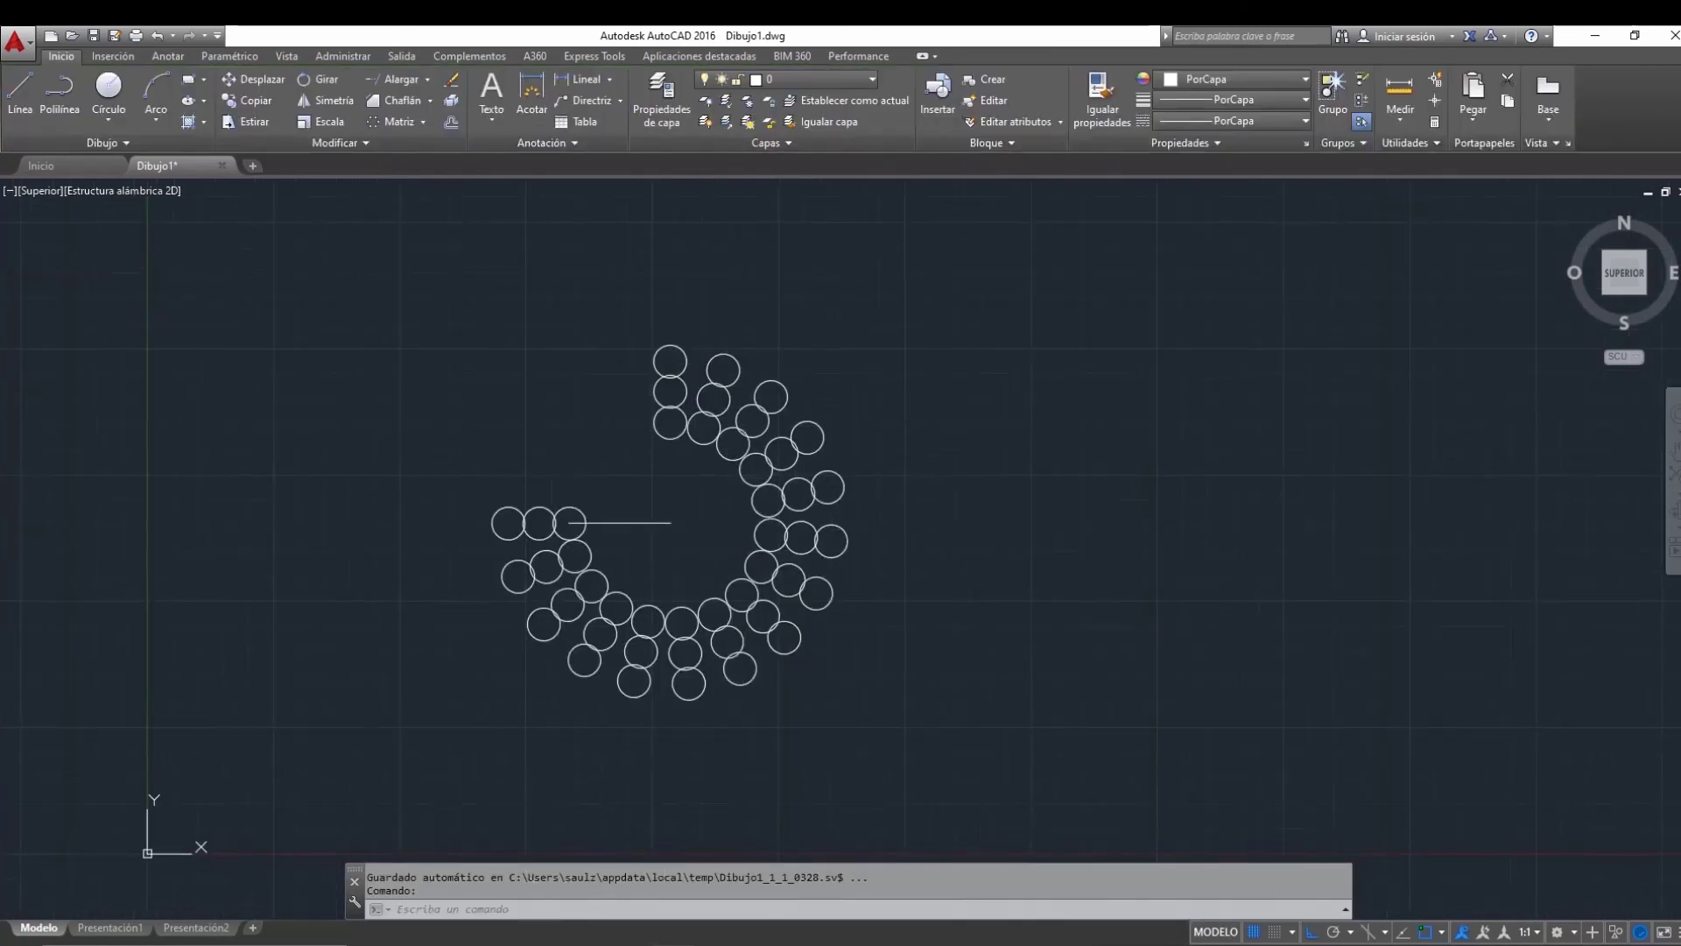
- Select the polar array together with the horizontal line to inspect them, and clear the selection
click(983, 657)
click(402, 233)
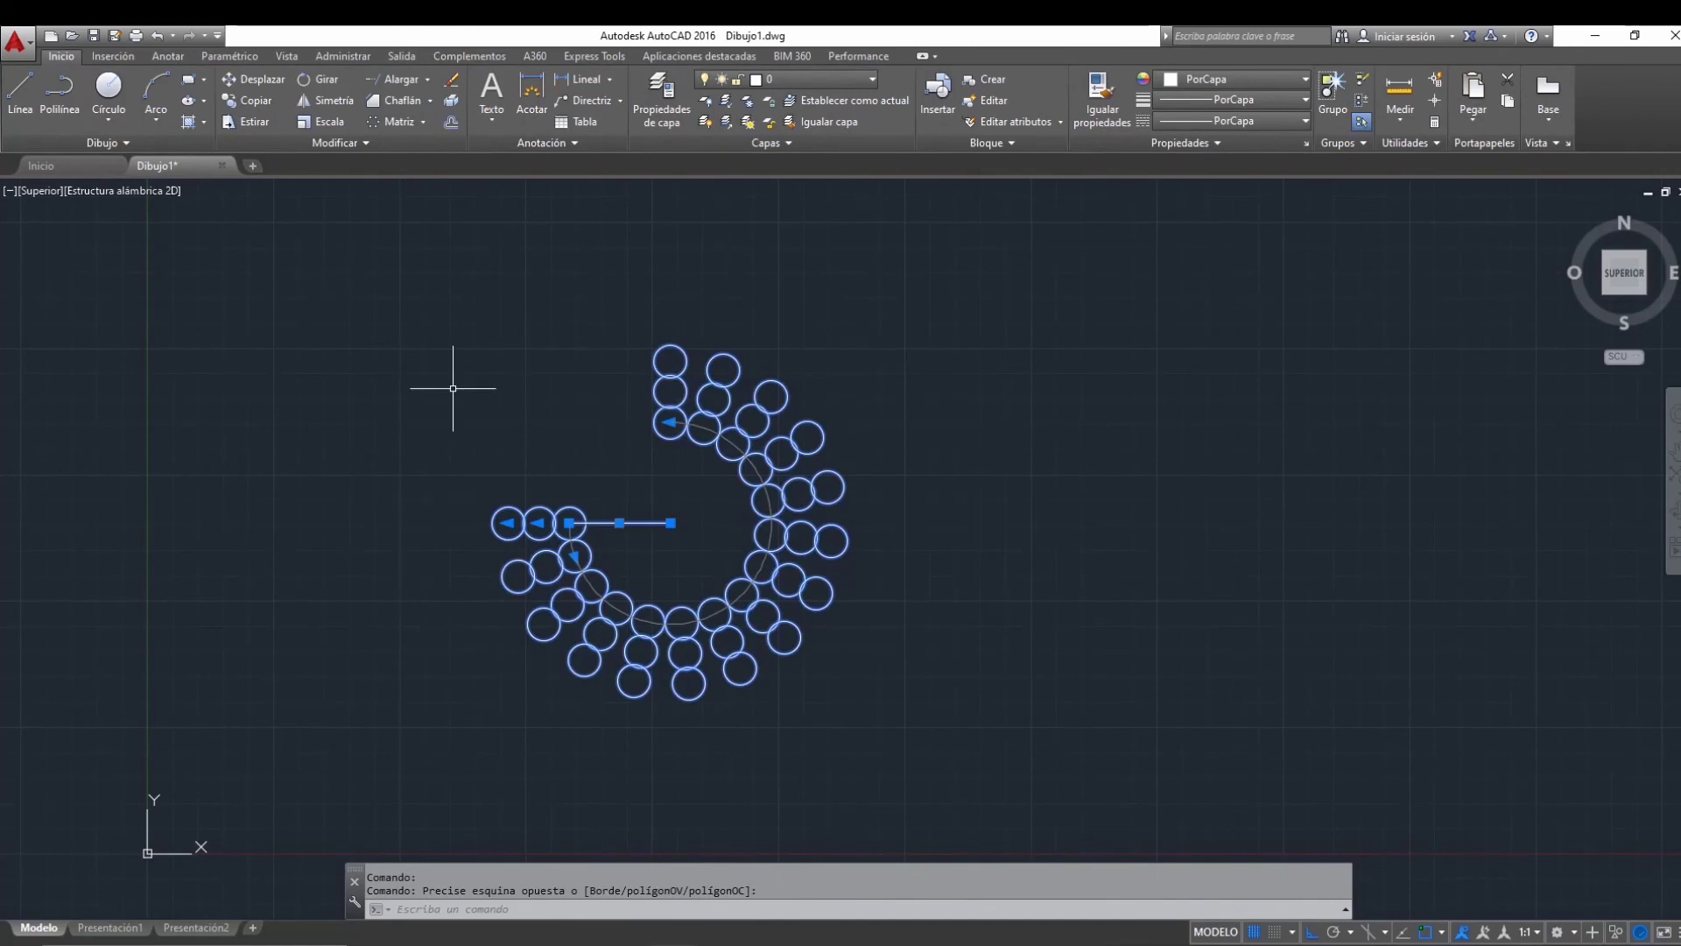
scroll(709, 565, up, 3)
middle_drag(709, 575, 636, 596)
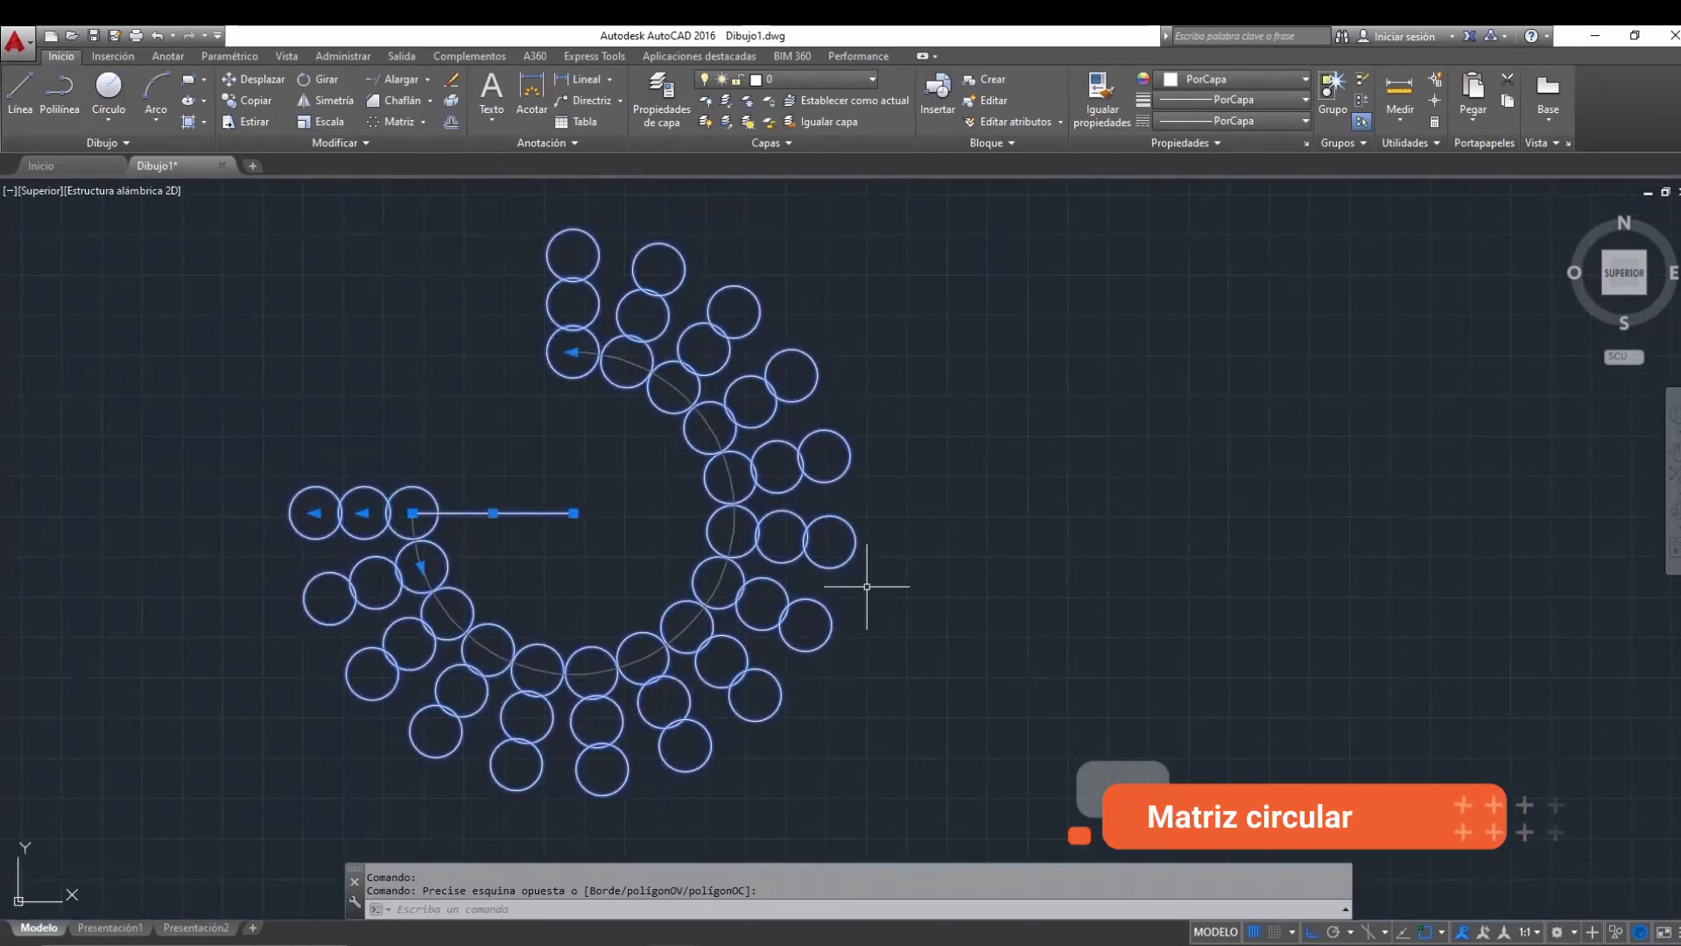
key(Escape)
- Select only the polar array to view its array settings, and close the array editor without changing anything
click(867, 521)
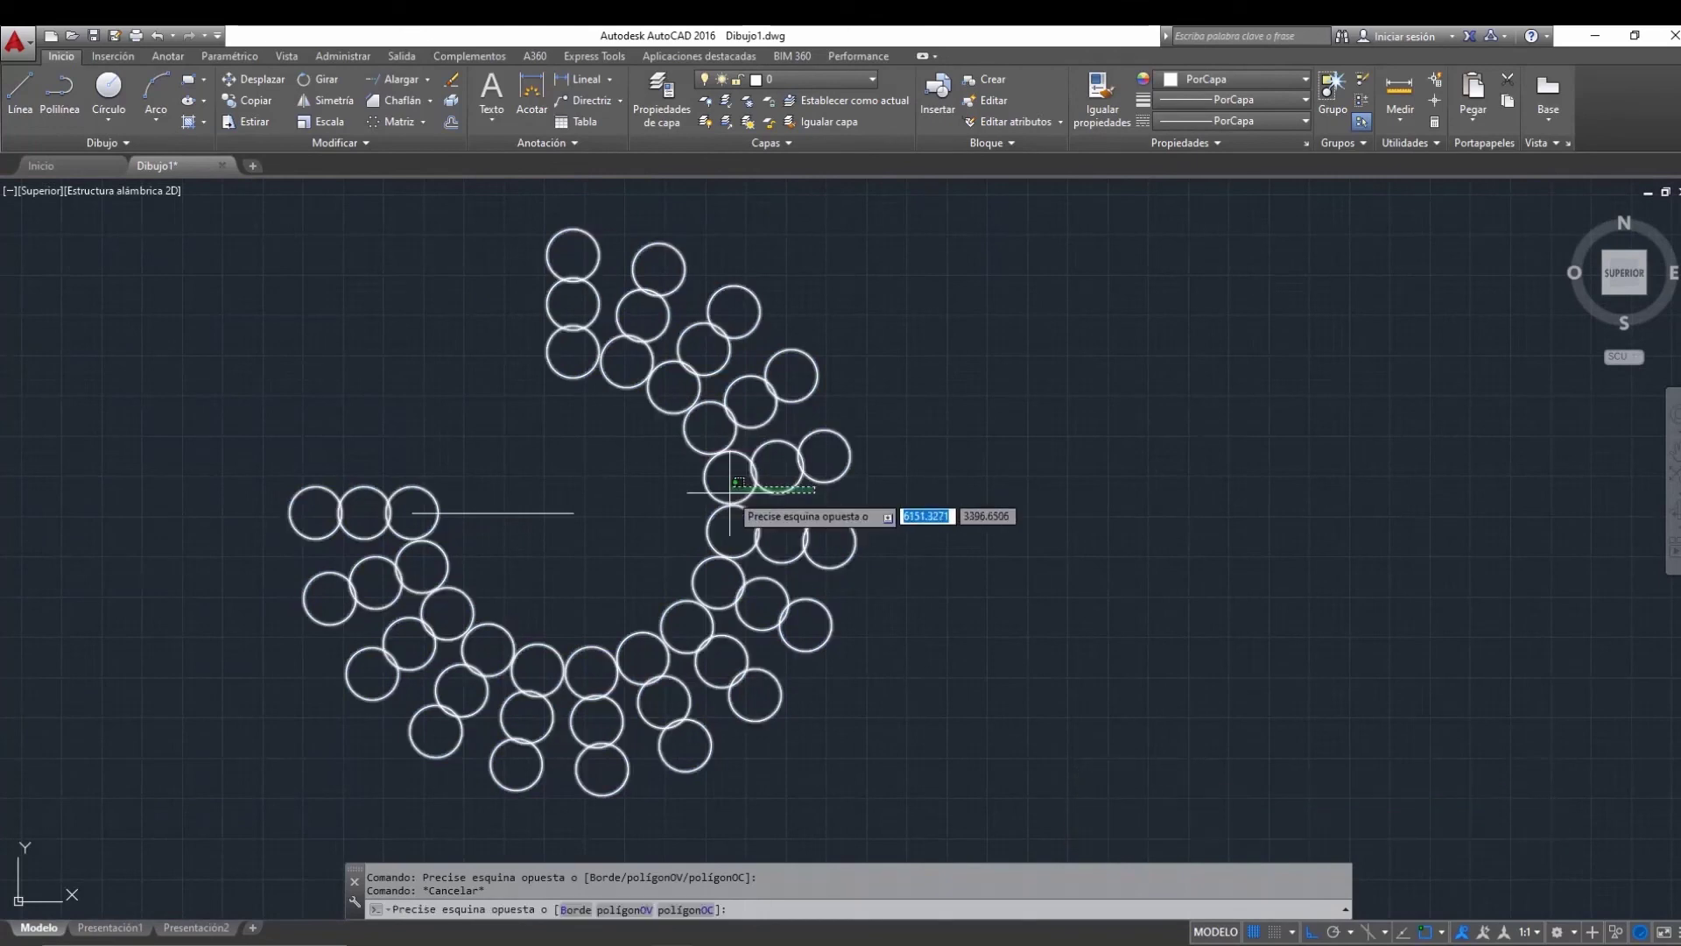
click(723, 507)
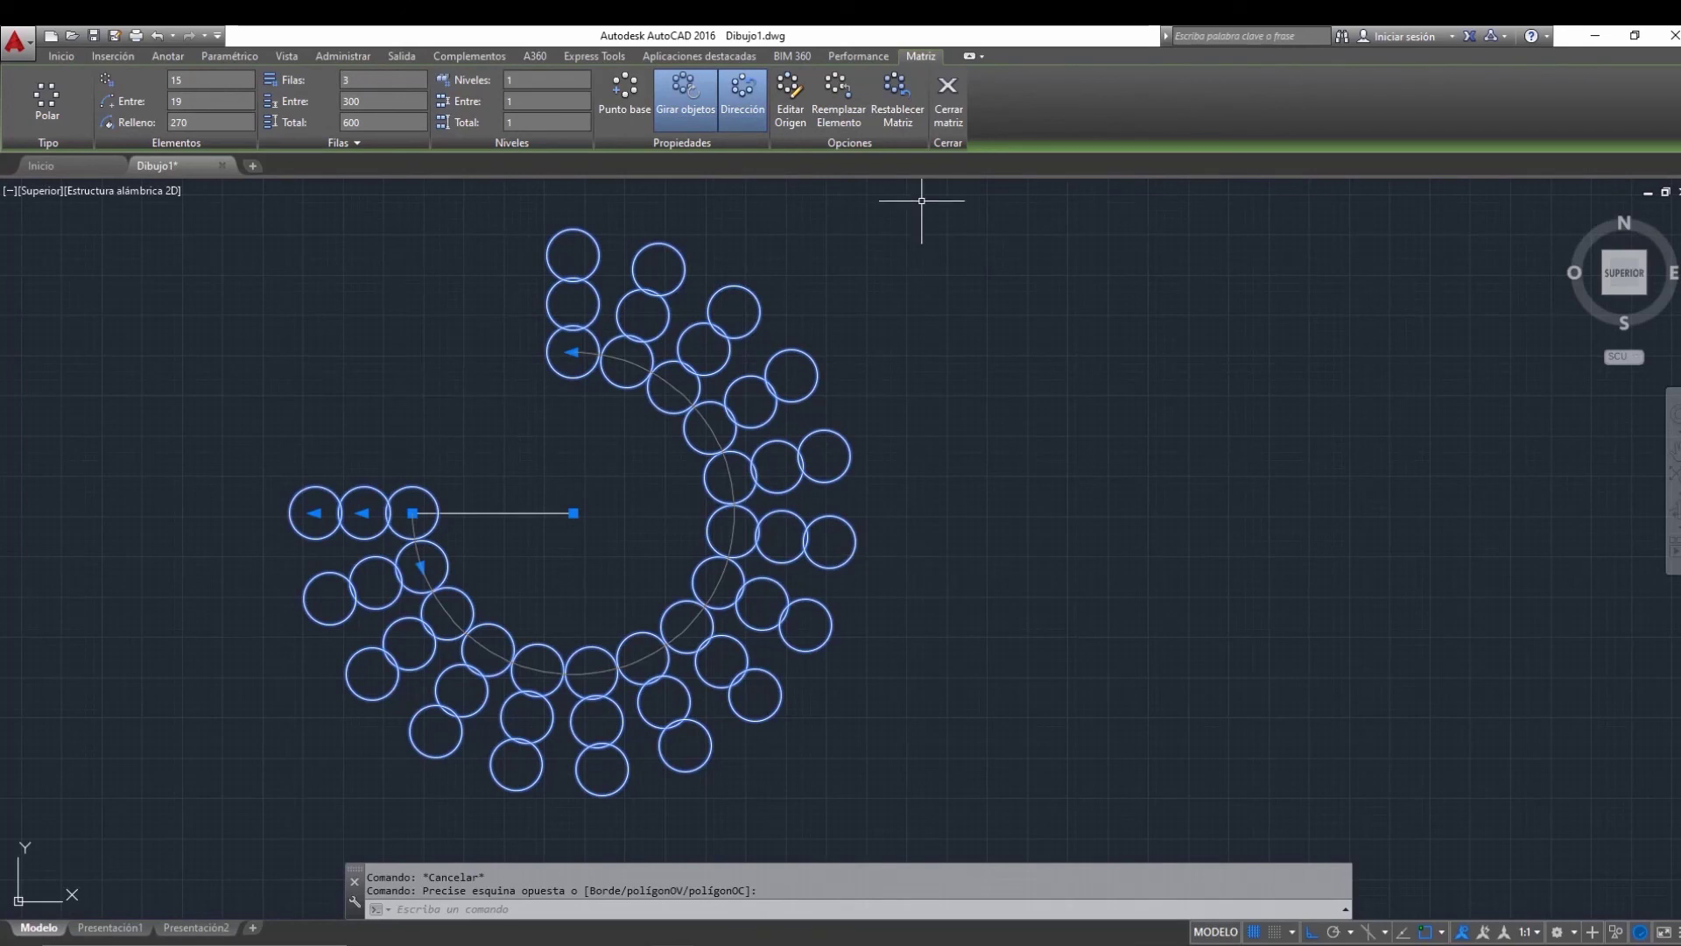
click(947, 101)
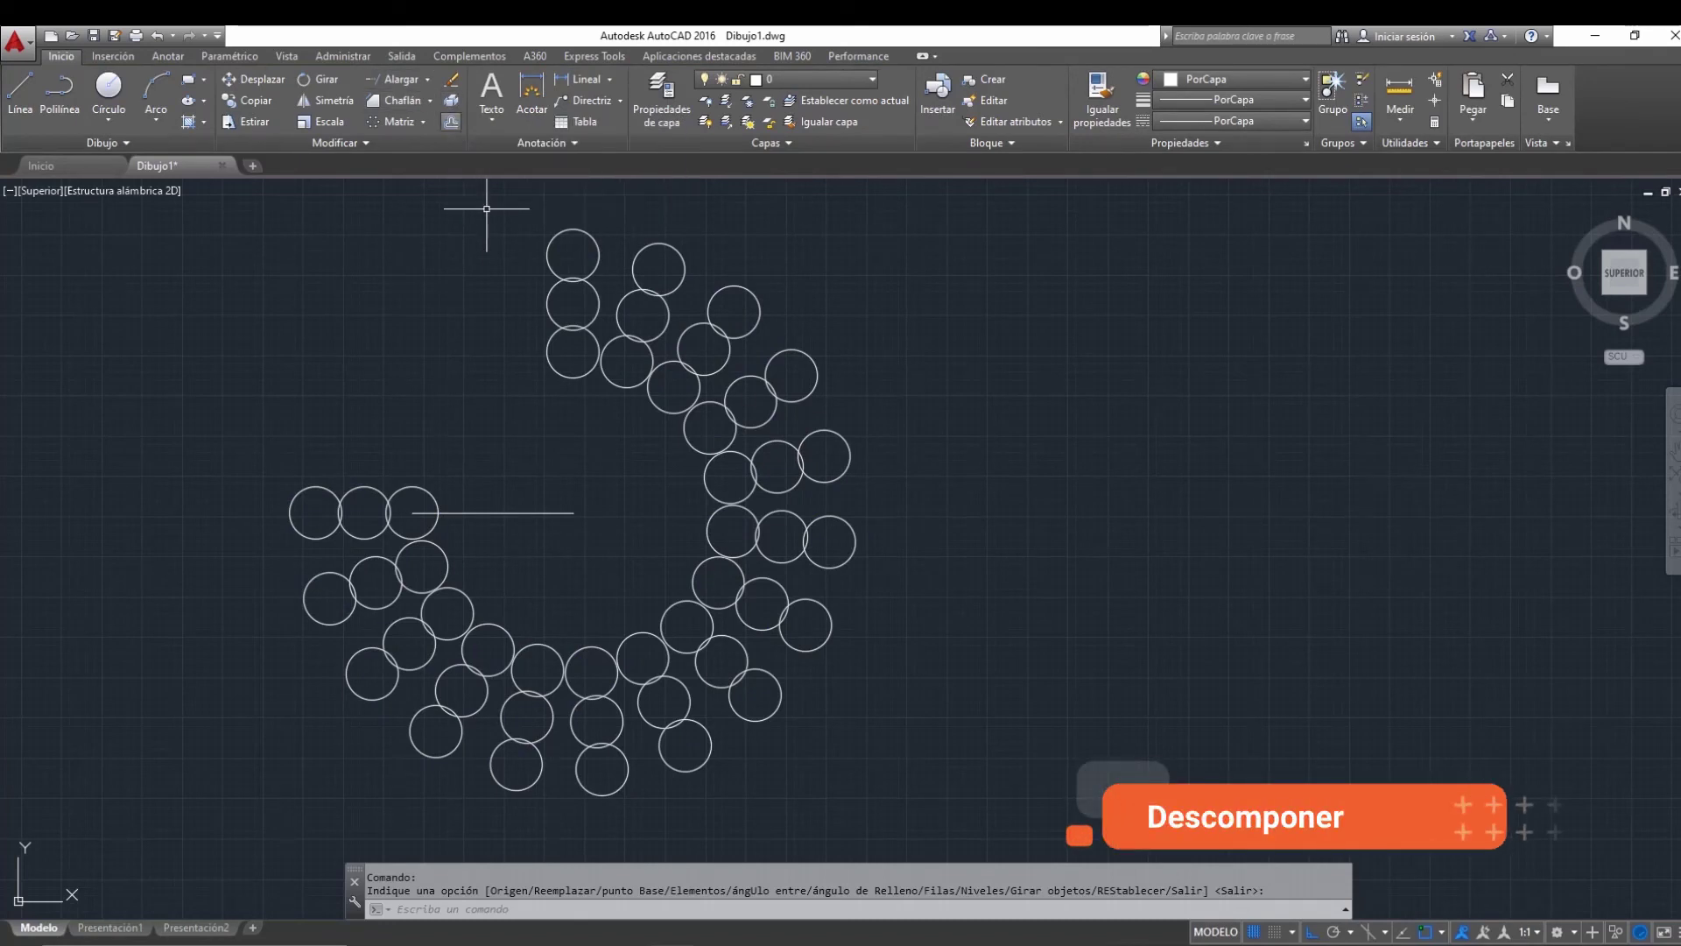
- Explode the three-row polar array into individual circles with the EXPLODE command
text(_)
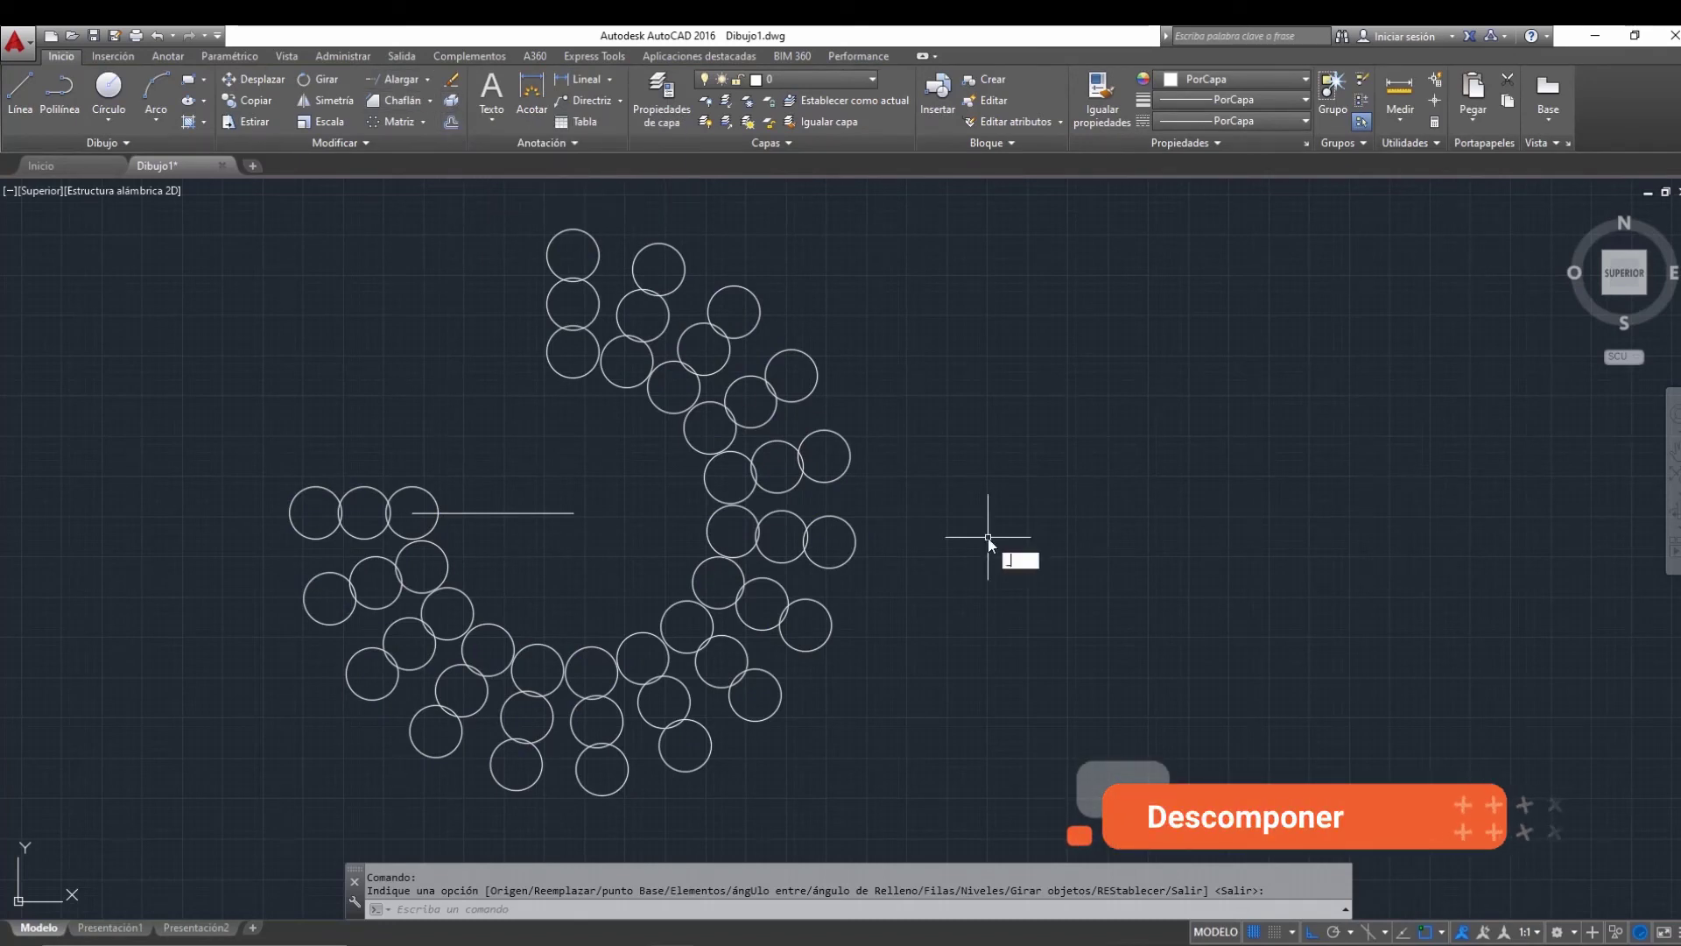
text(EXPLODE)
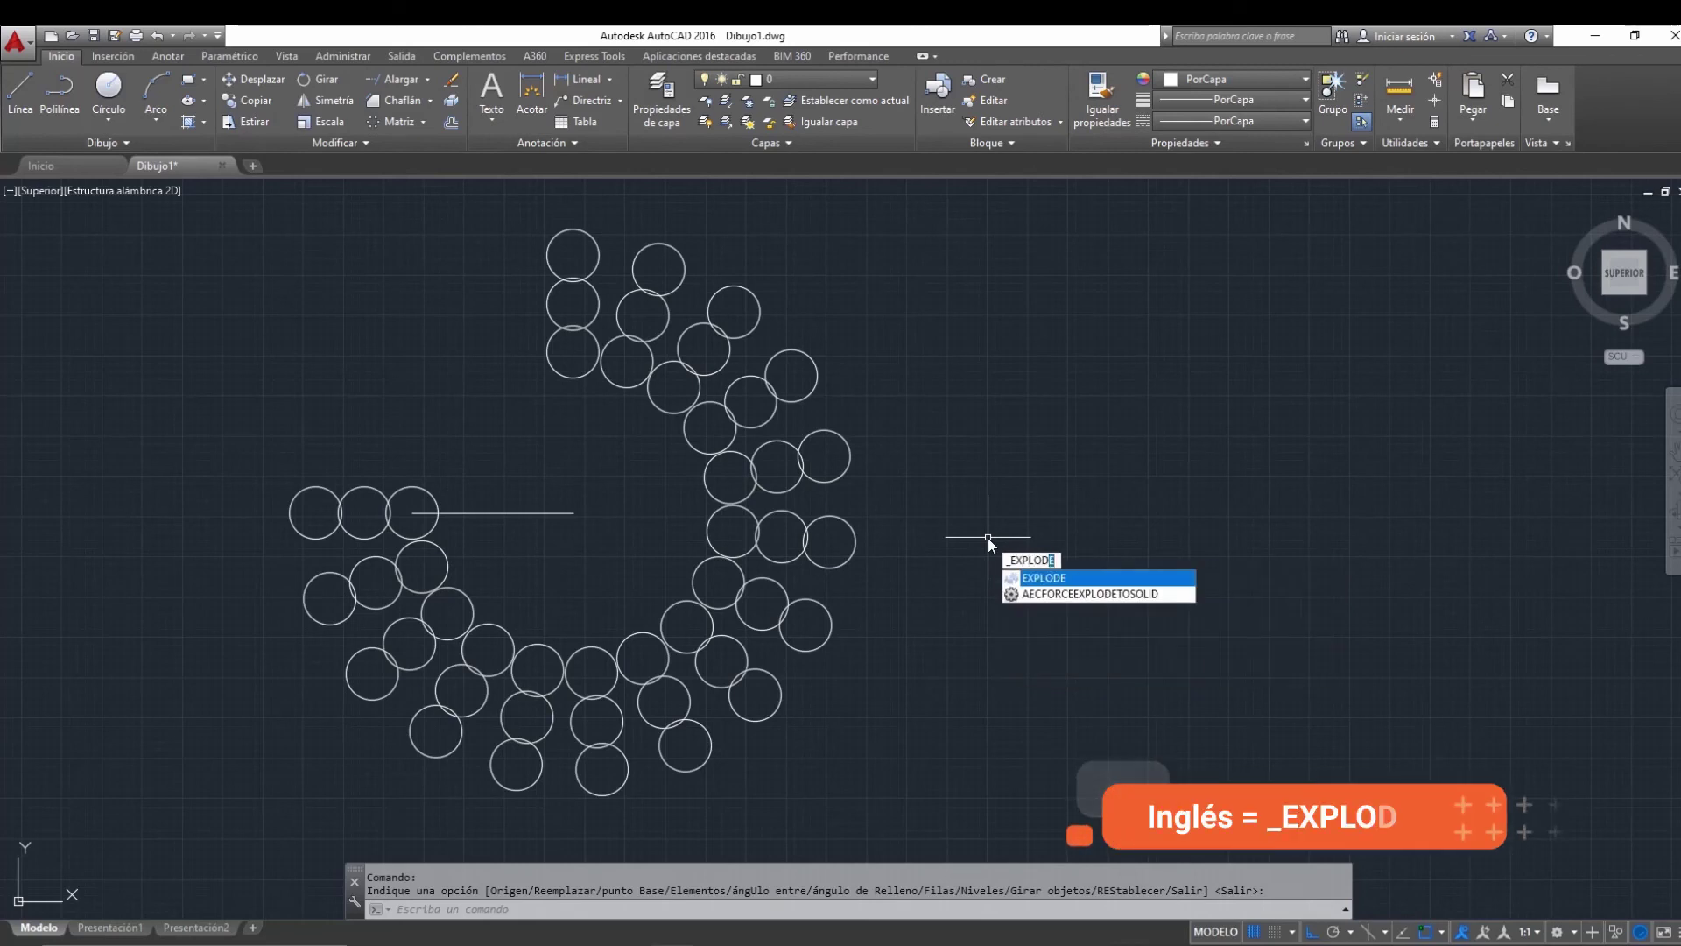
key(Escape)
scroll(971, 534, up, 2)
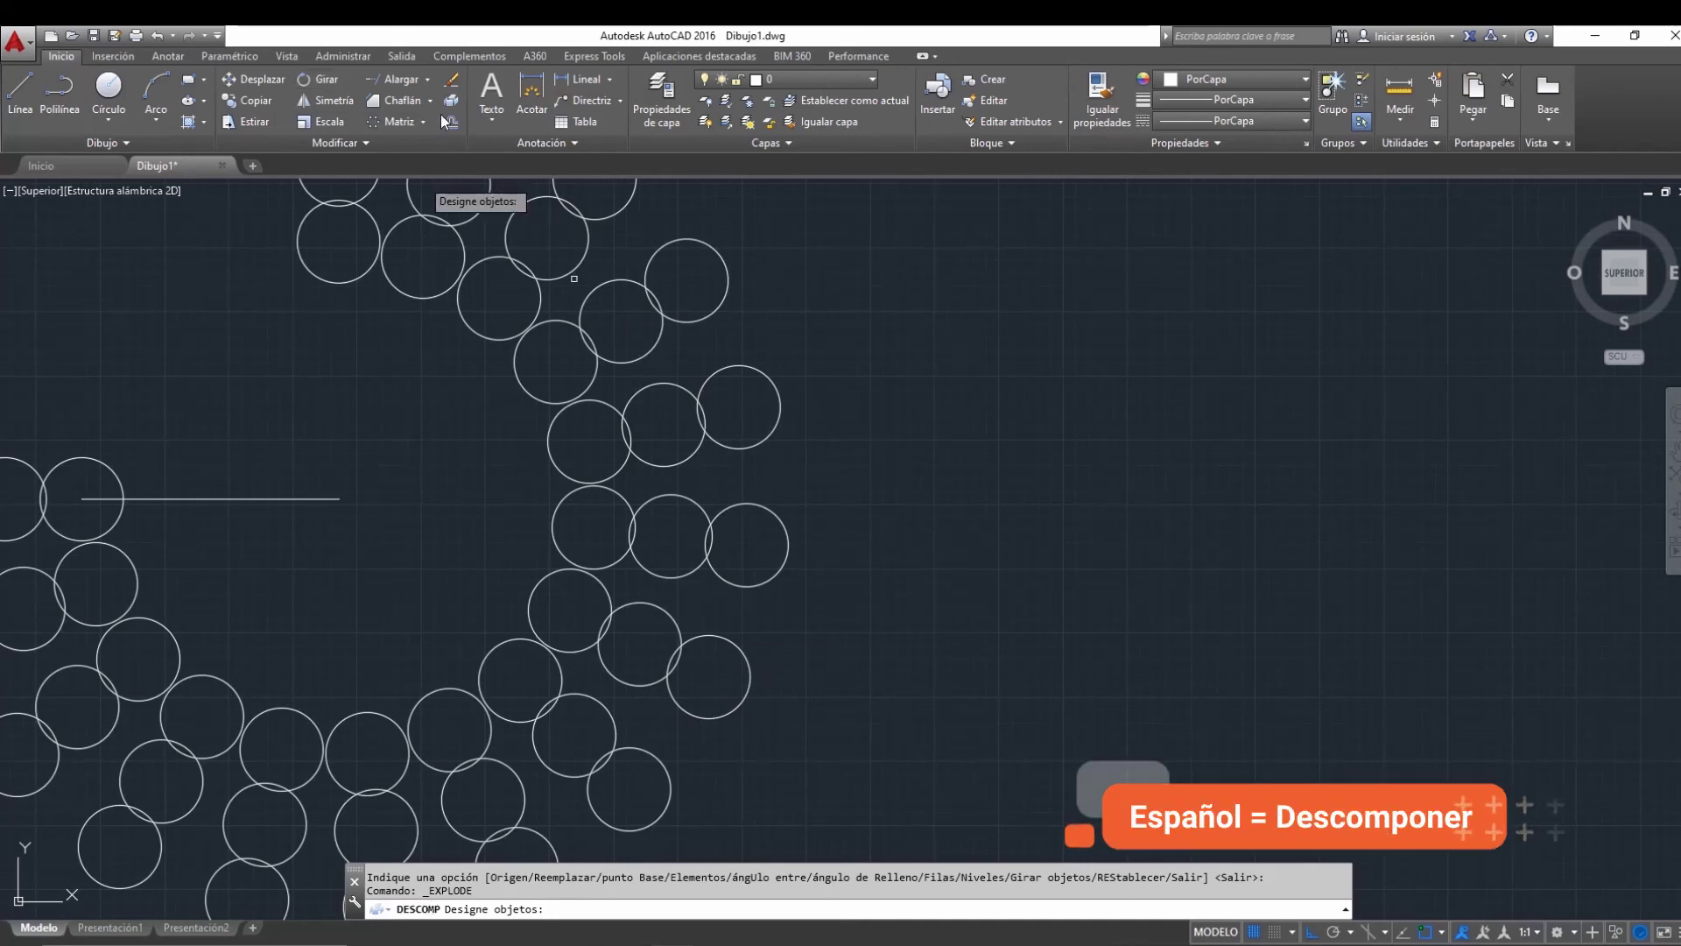
scroll(657, 543, down, 5)
click(803, 694)
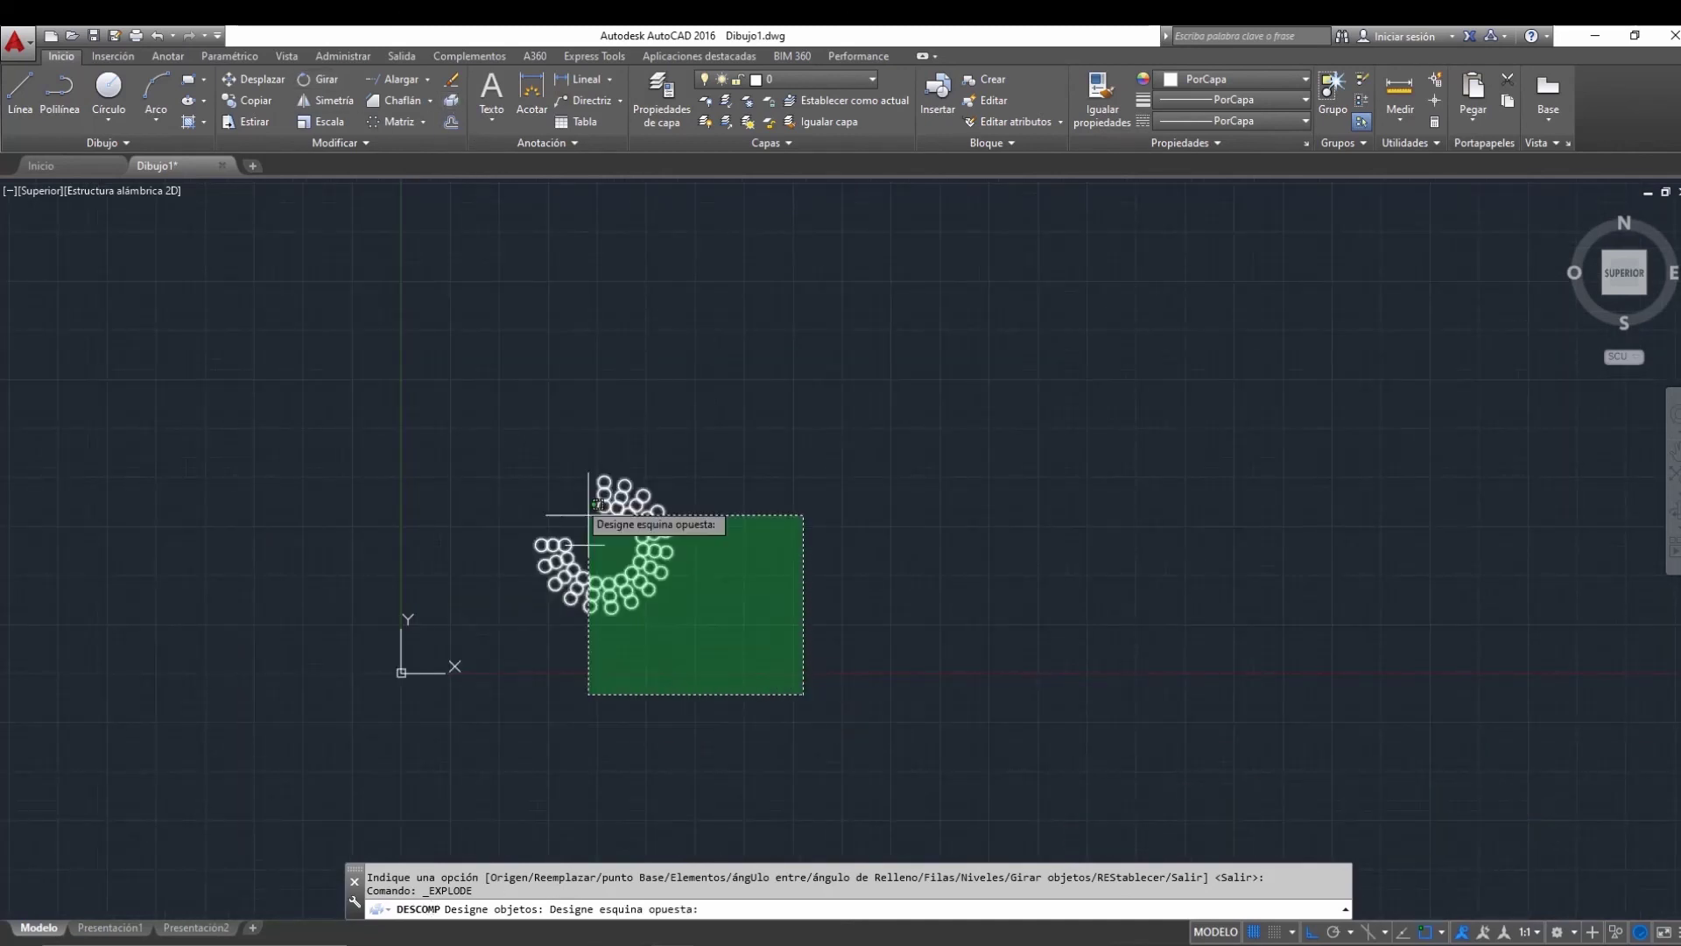
click(589, 515)
scroll(584, 545, up, 6)
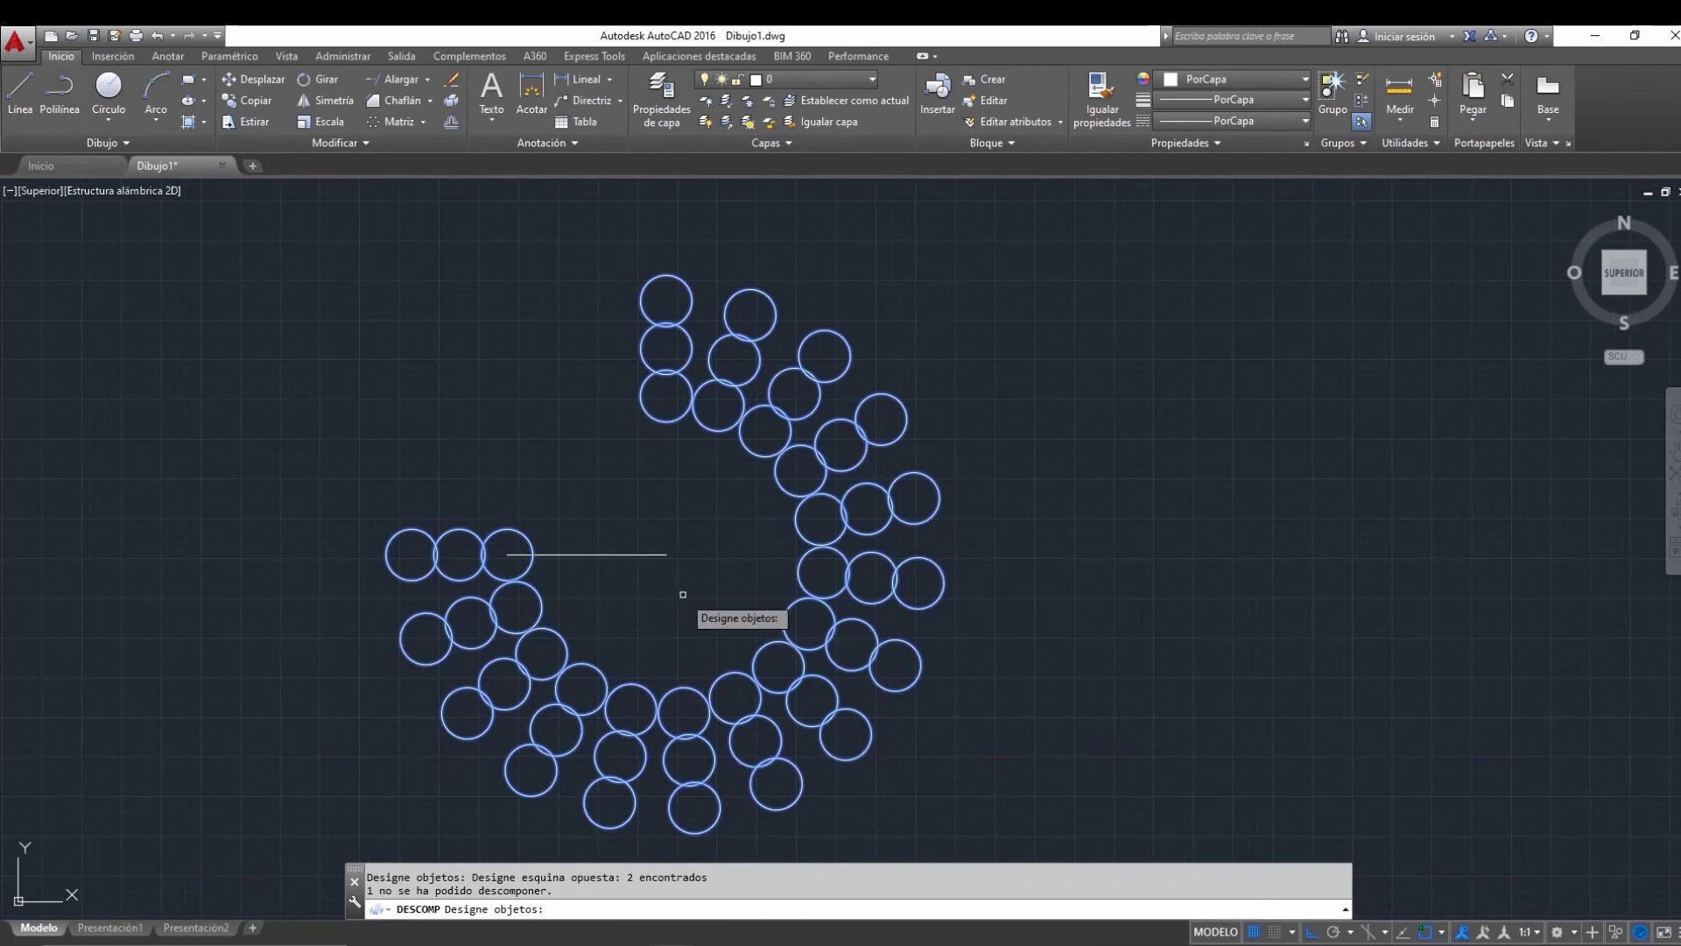
key(Return)
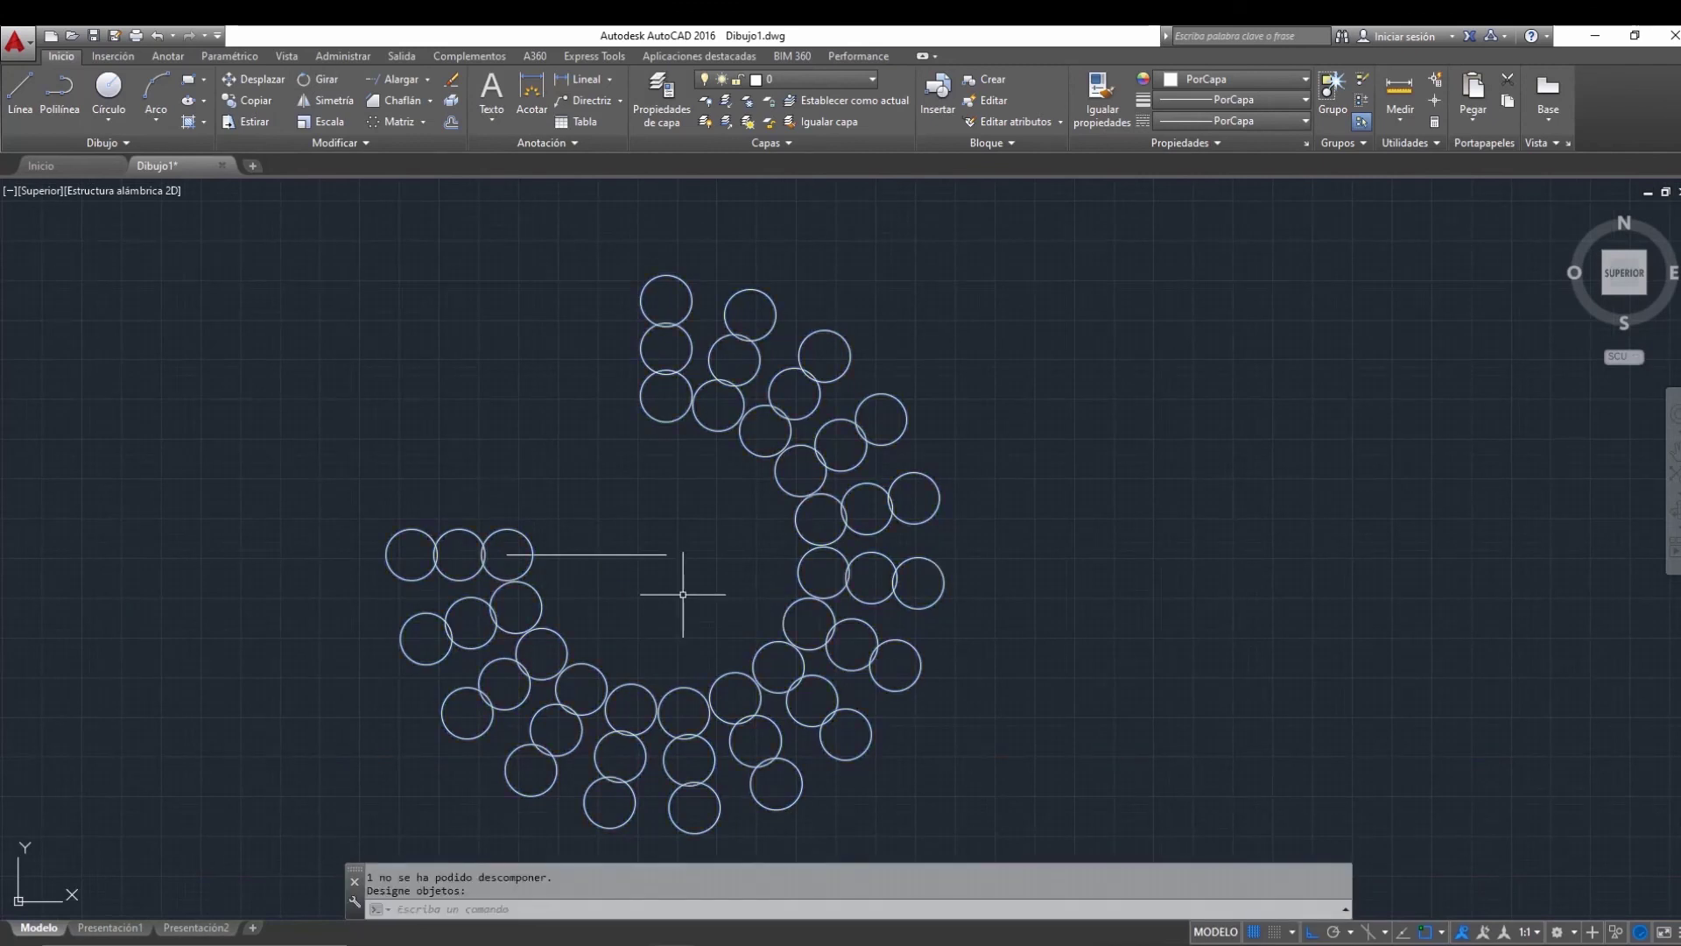
- Select a group of separate circles along the lower arc and another group on the upper-right arc to check they are independent
click(776, 689)
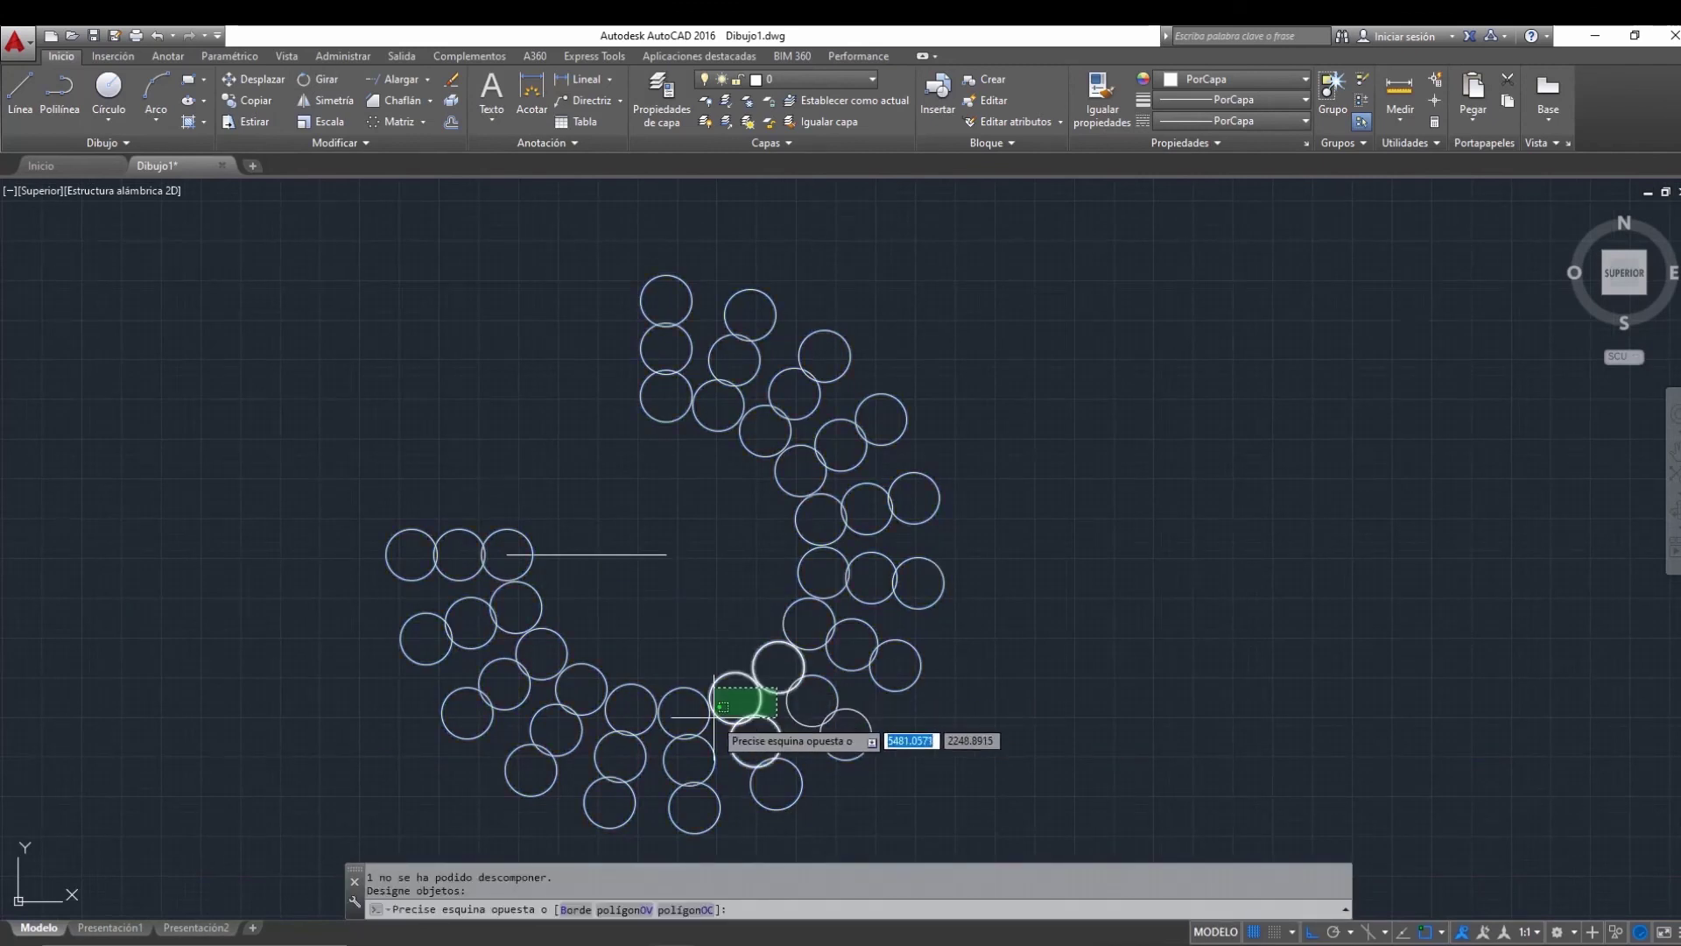
click(473, 720)
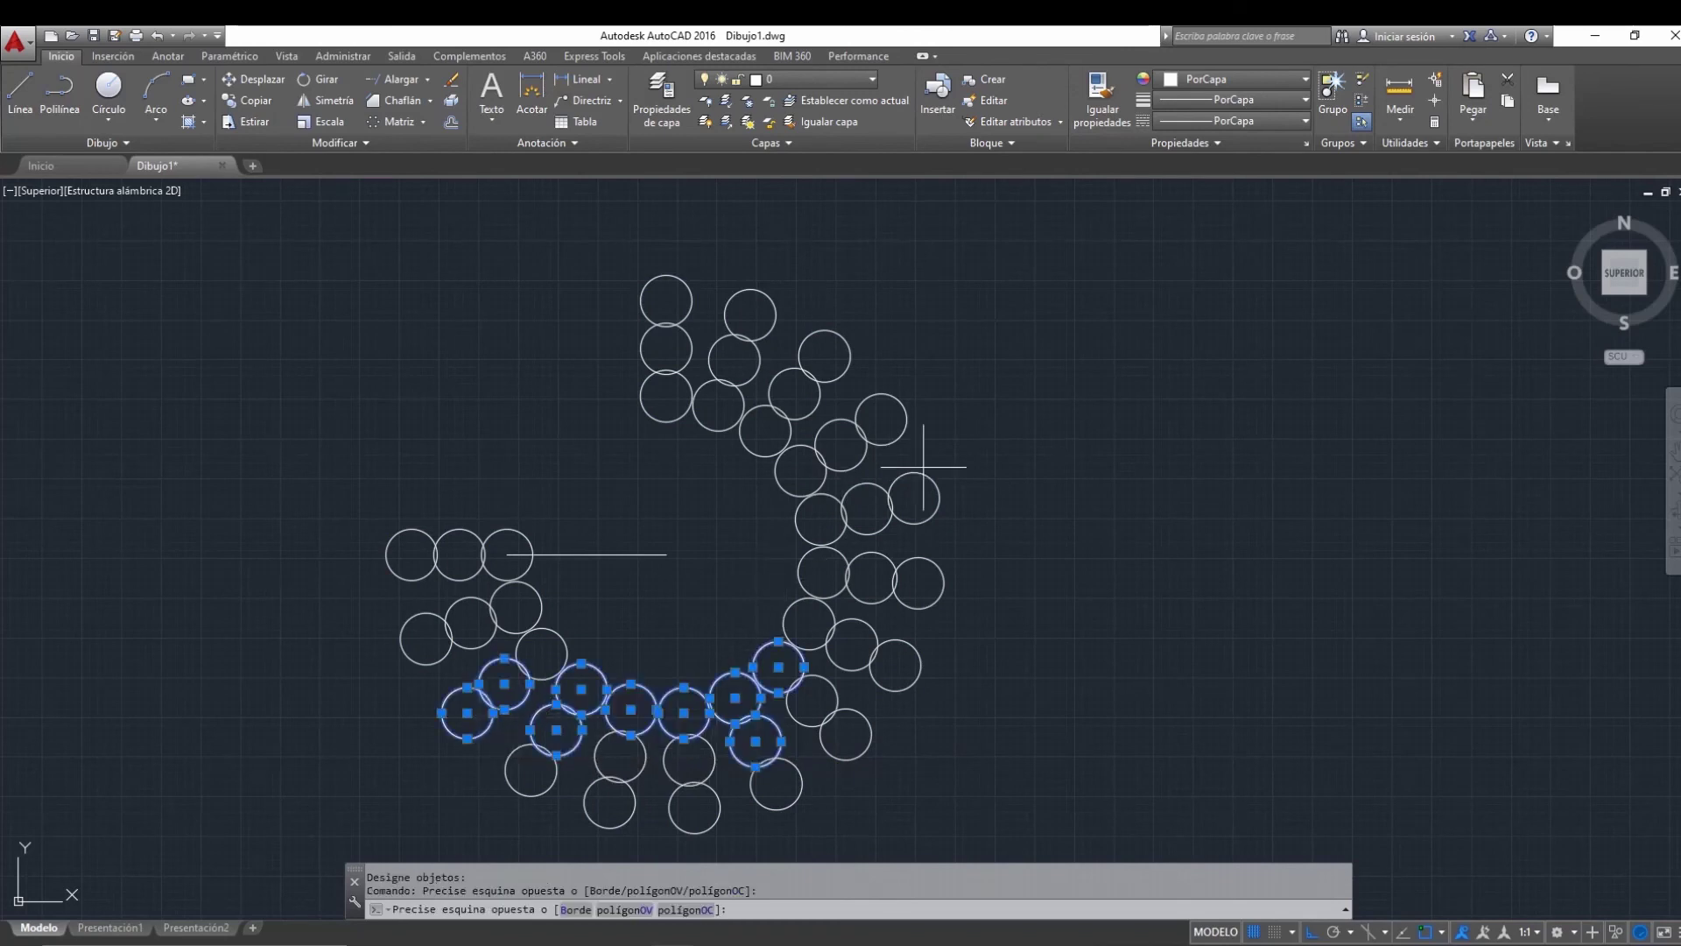
click(856, 338)
click(751, 424)
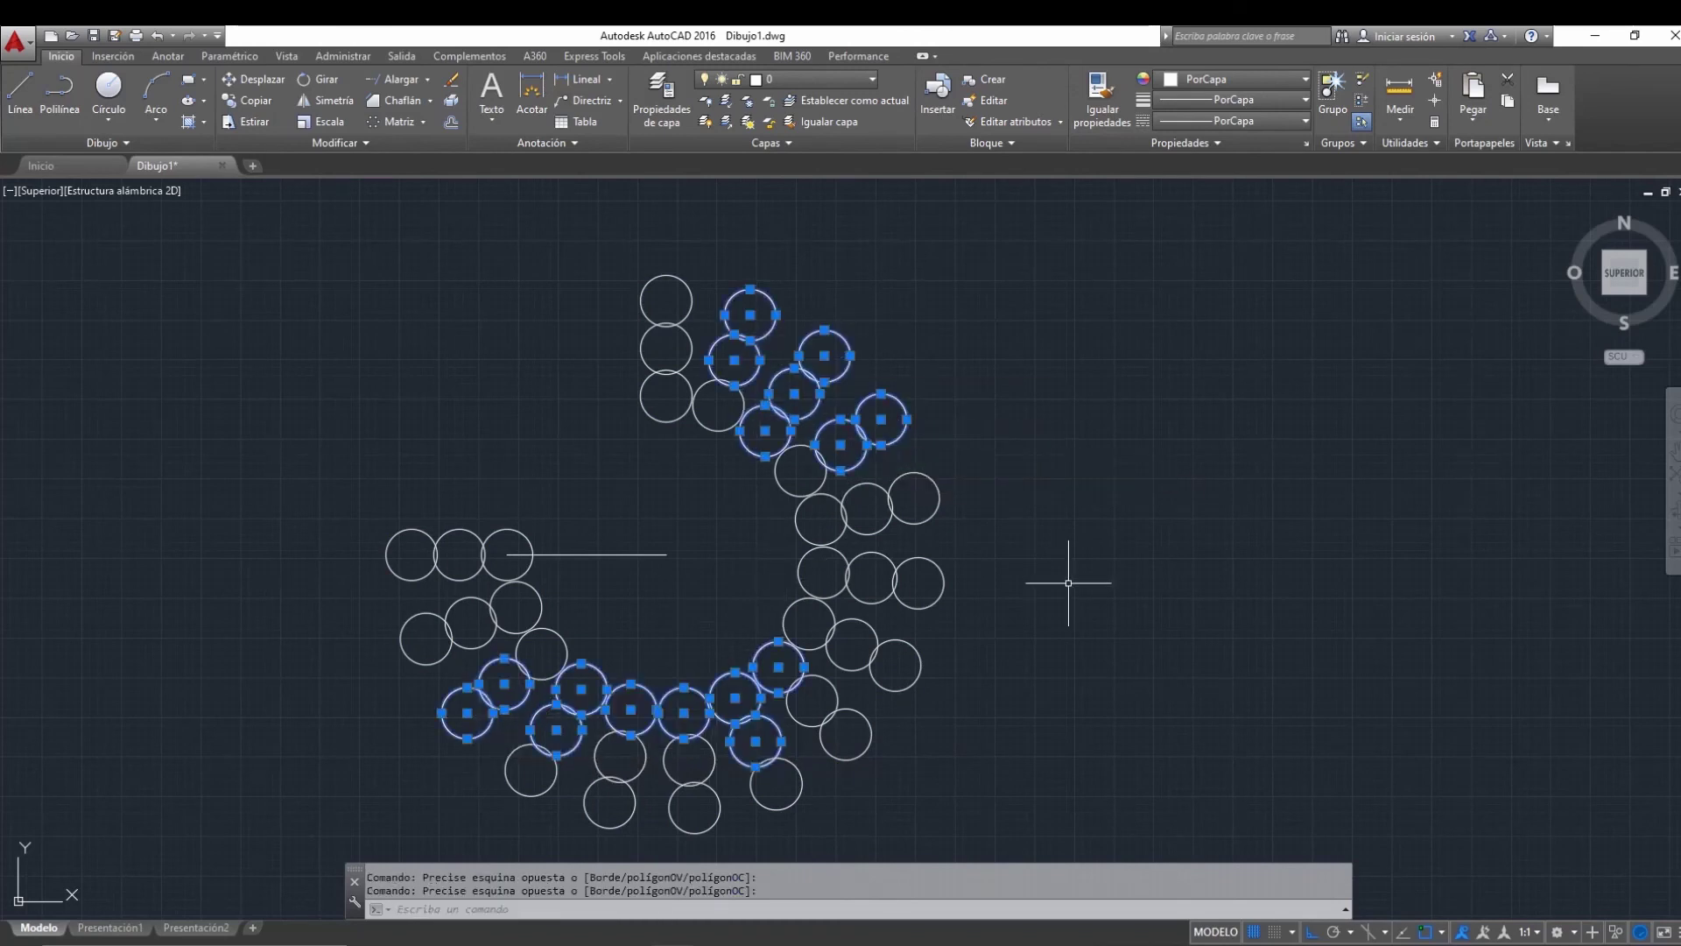